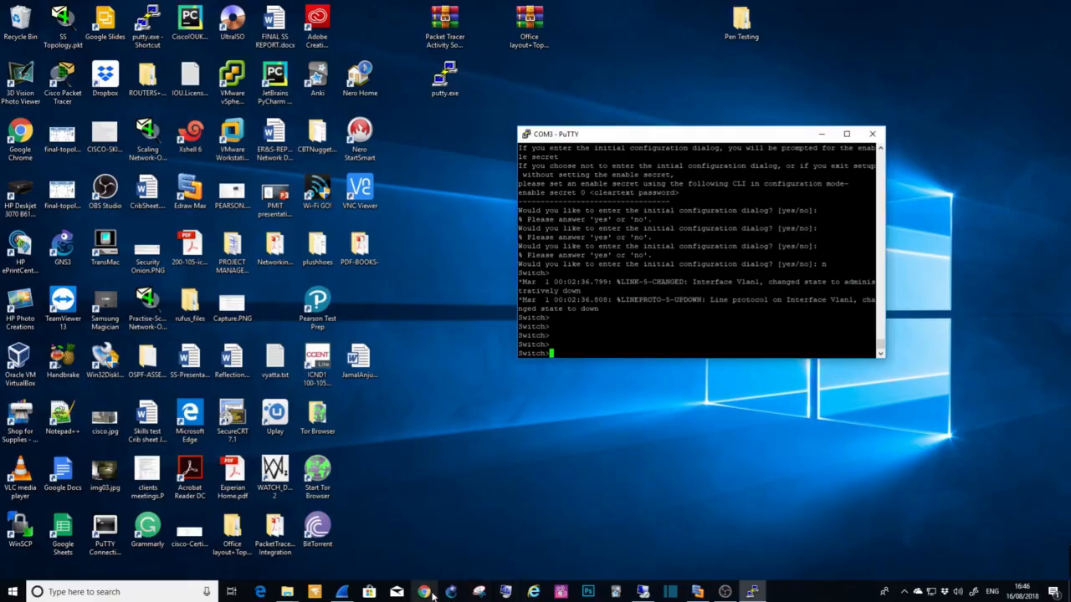
Step: Sign in to EVE at 192.168.0.89 in Chrome with the saved credentials and open the "Connecting EVE-ng to GNS3" lab
left_click(425, 592)
left_click(179, 26)
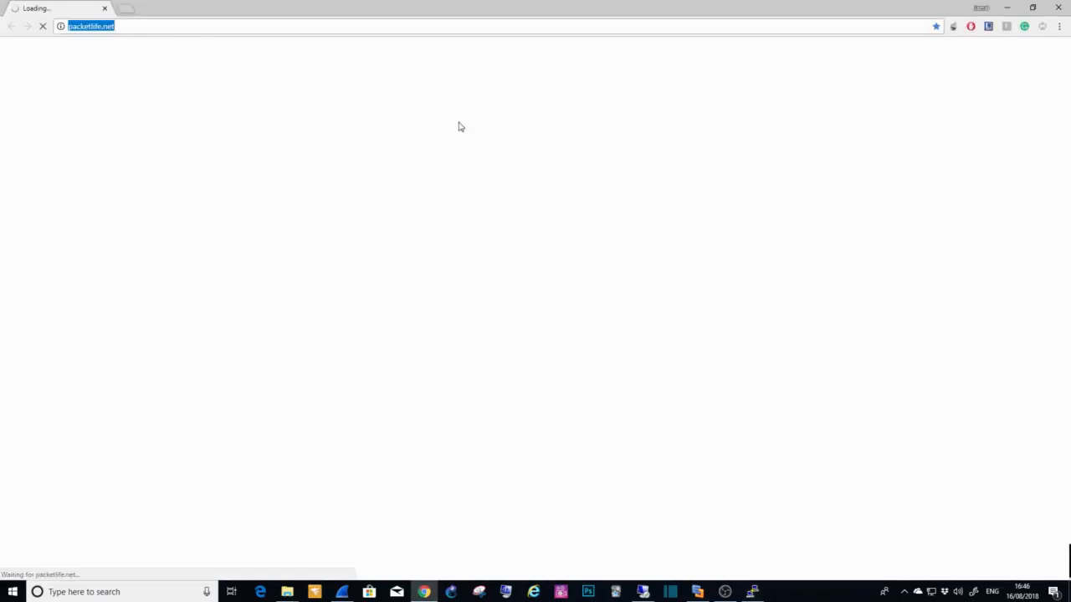
type("192.168.0.8")
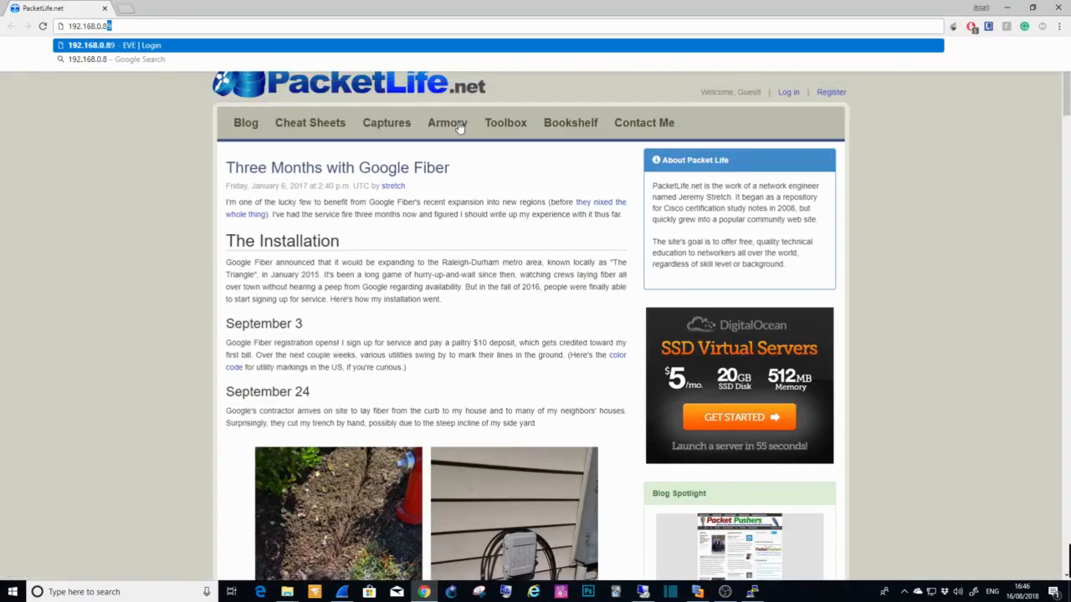
key("Return")
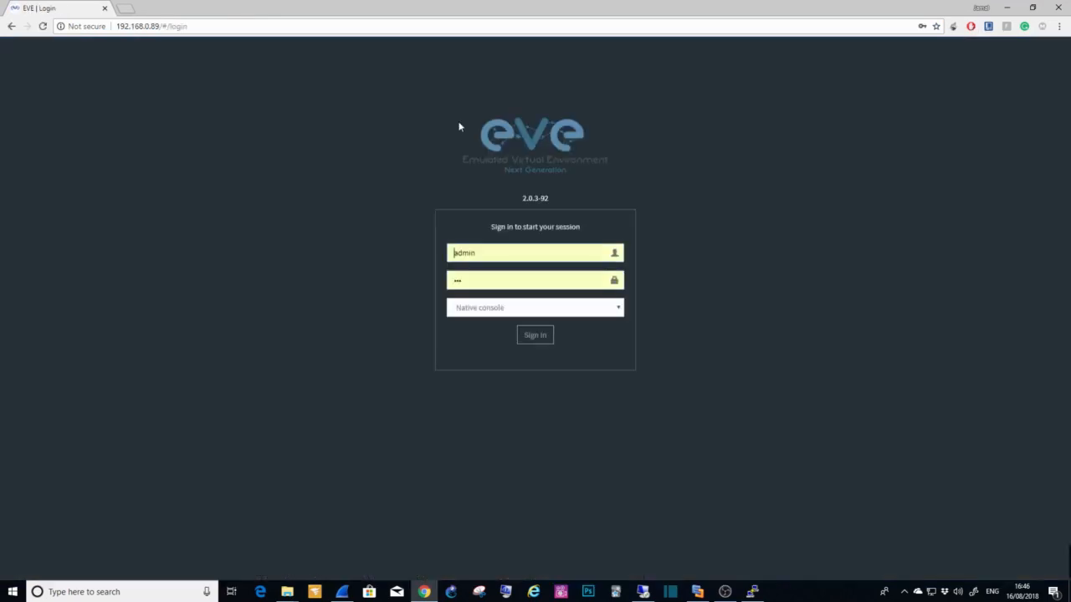
left_click(522, 334)
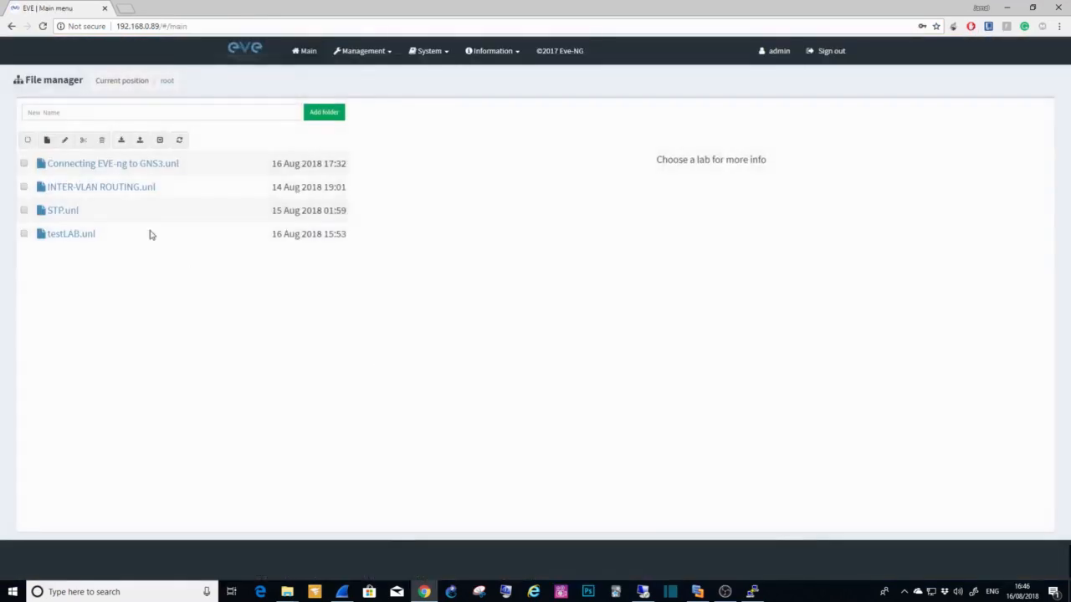
left_click(102, 166)
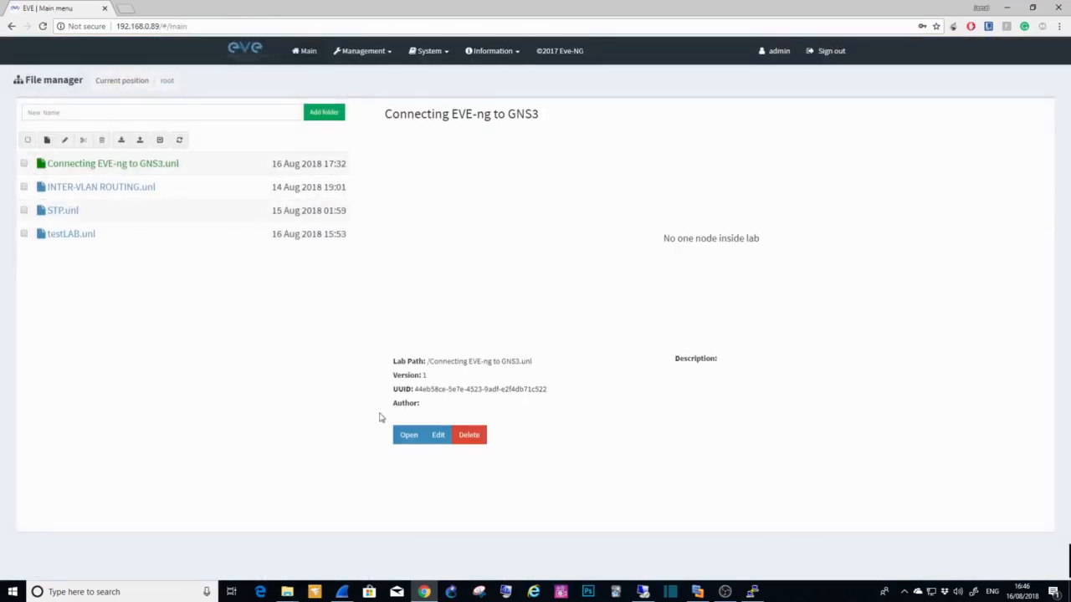
left_click(404, 436)
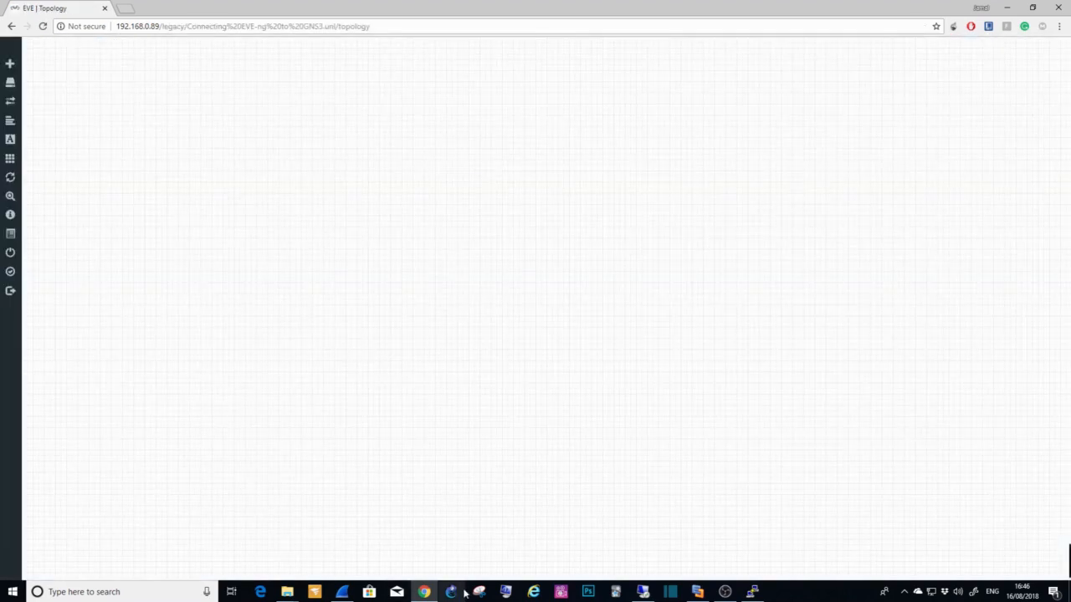
Step: Launch GNS3 and open the "Connect-EVE-ng AND GNS3 together" project from the projects library
left_click(452, 594)
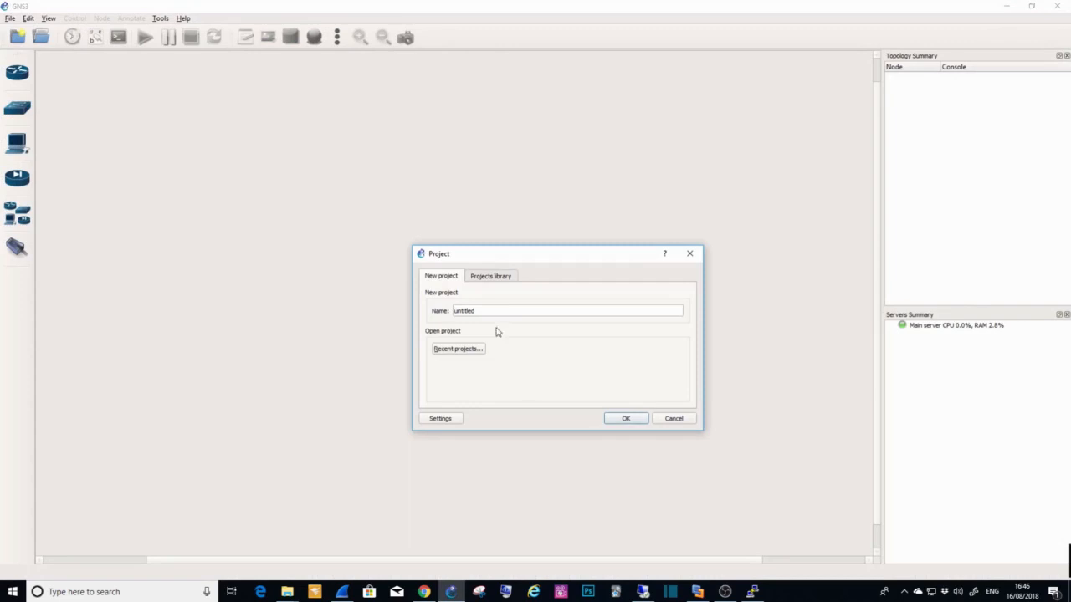
left_click(489, 278)
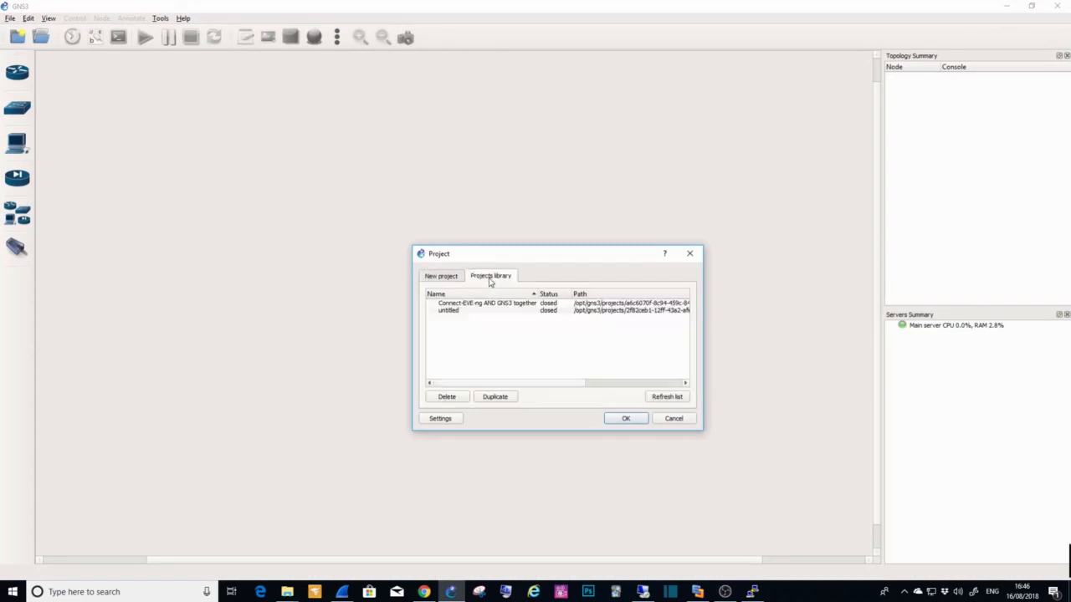
left_click(473, 305)
left_click(631, 418)
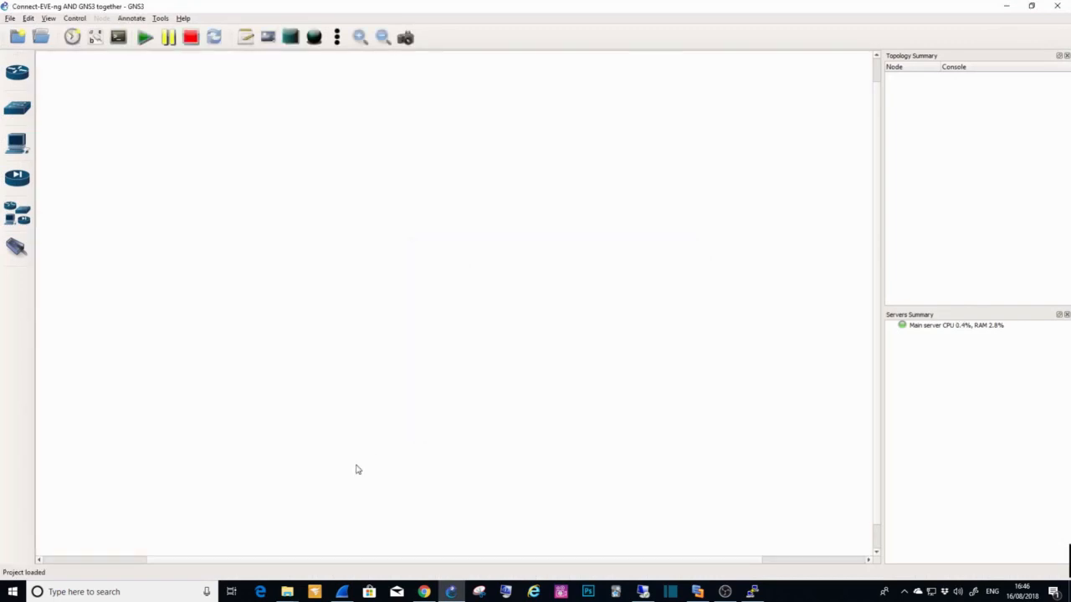
Step: Switch to the remote desktop session at 192.168.0.85 and review the virtual networks in VMware Workstation's Virtual Network Editor
left_click(1006, 6)
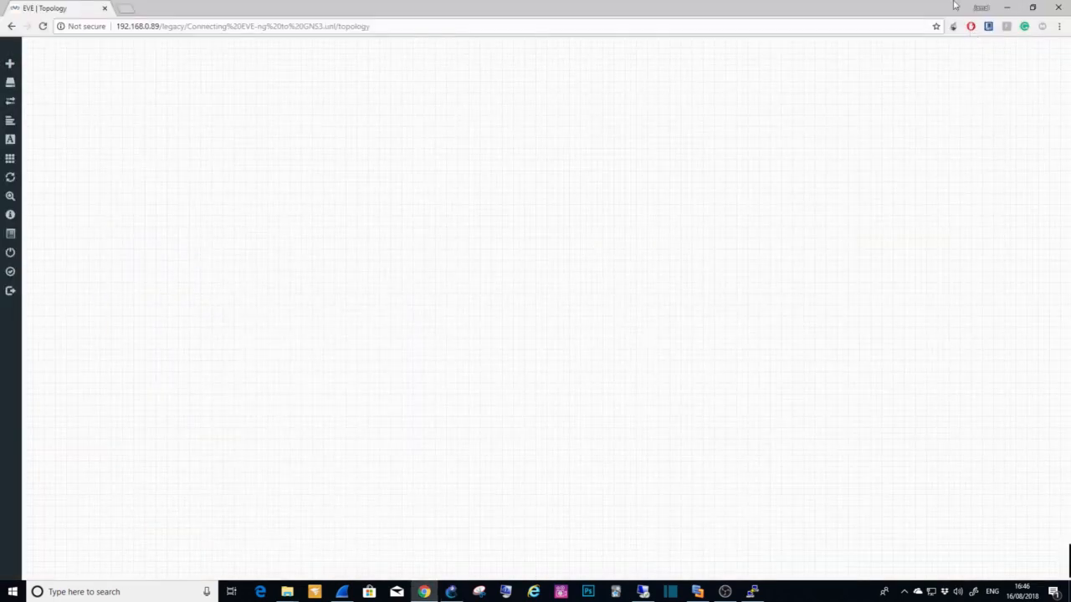
left_click(1006, 6)
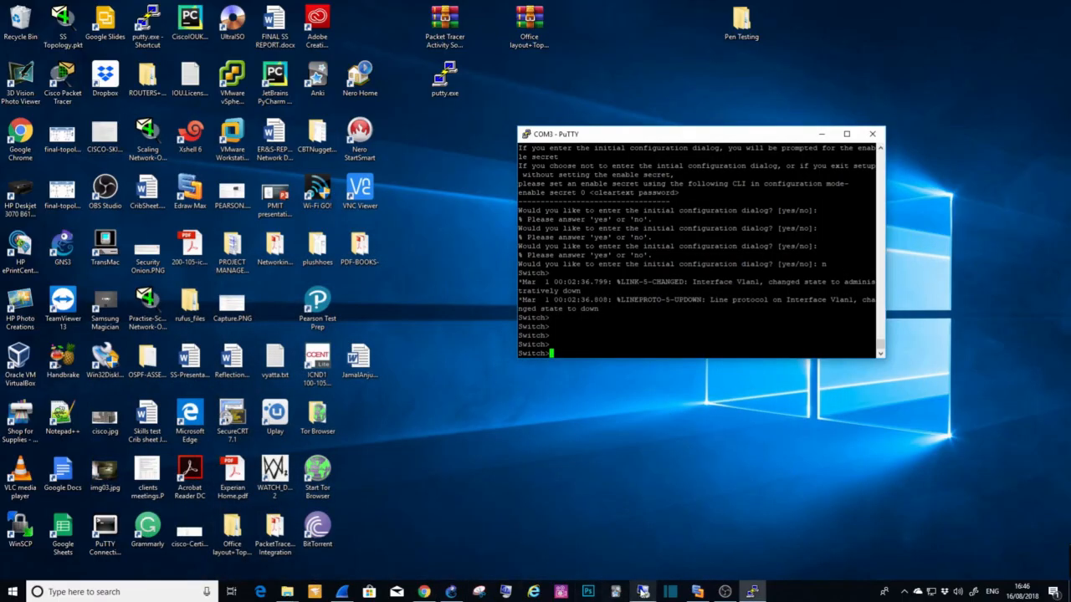
left_click(643, 591)
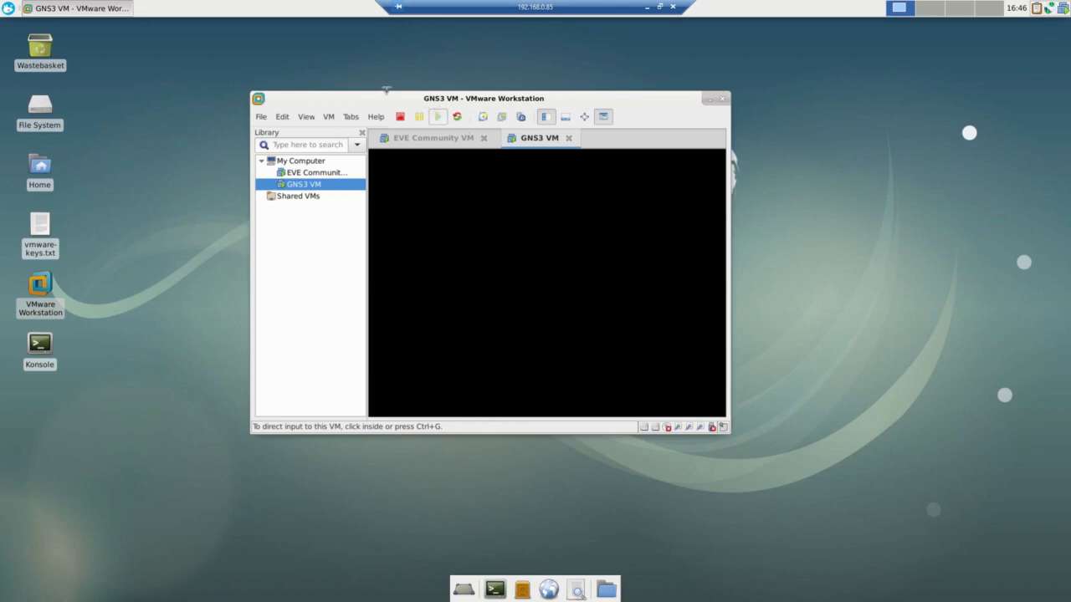
left_click(283, 117)
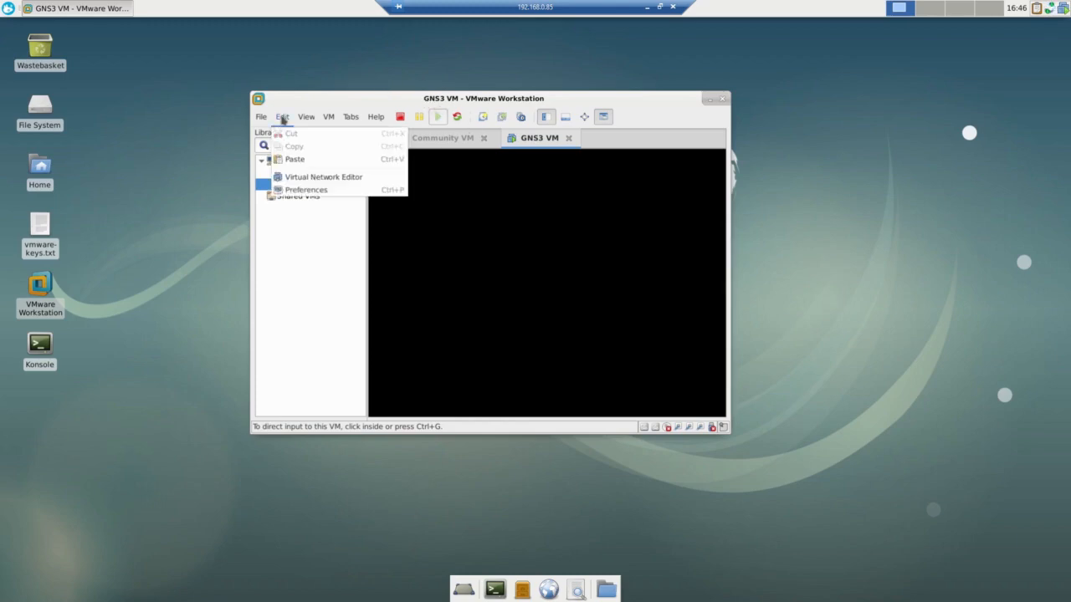
left_click(298, 183)
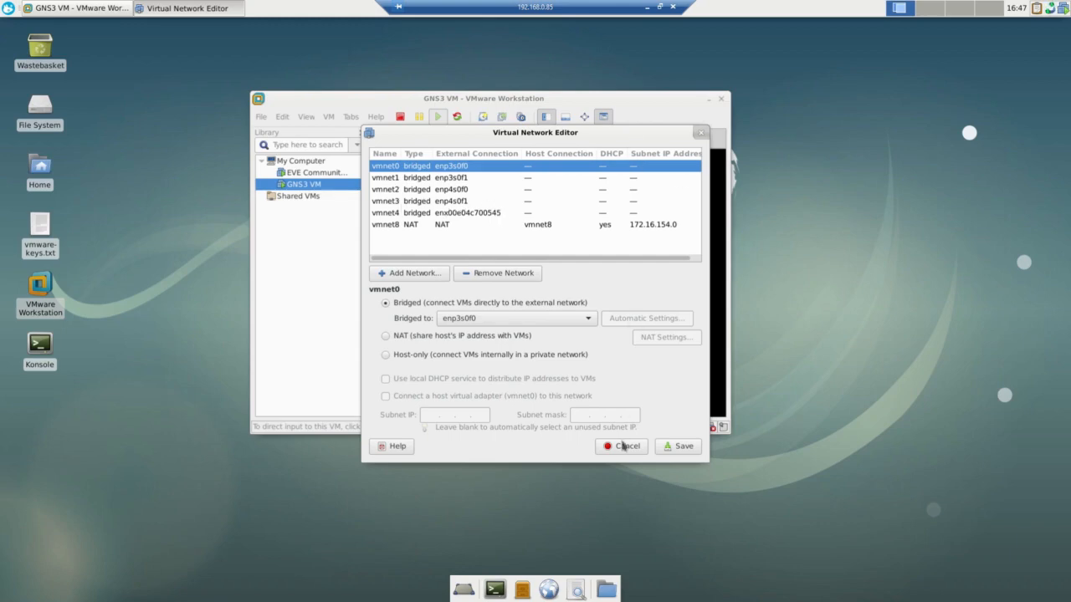
left_click(701, 132)
Step: Open the EVE Community VM's settings and check the network connection of Network Adapter 2
left_click(311, 173)
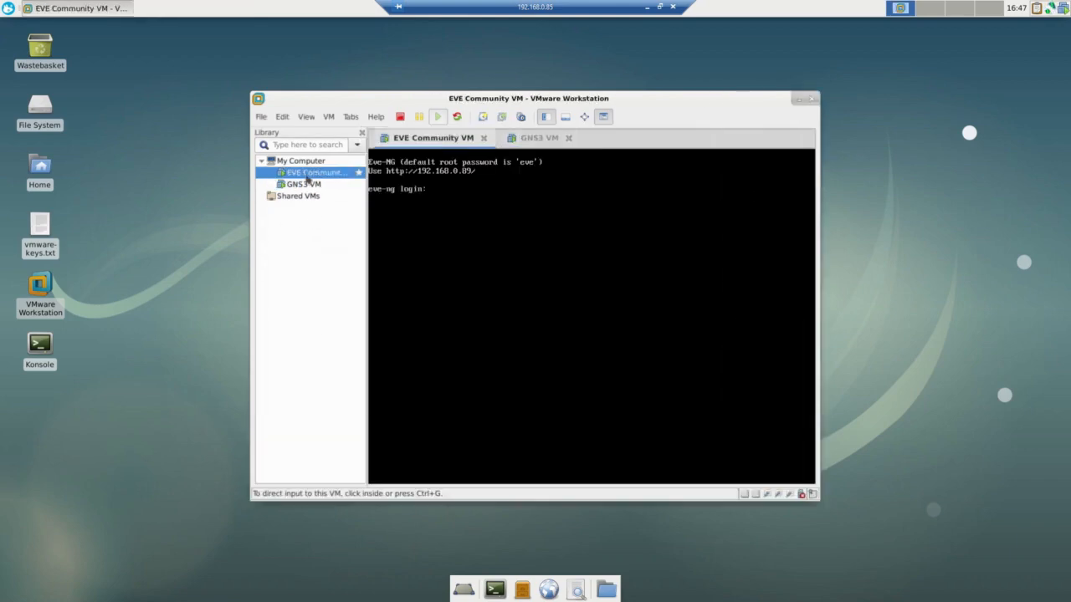
right_click(309, 175)
left_click(334, 391)
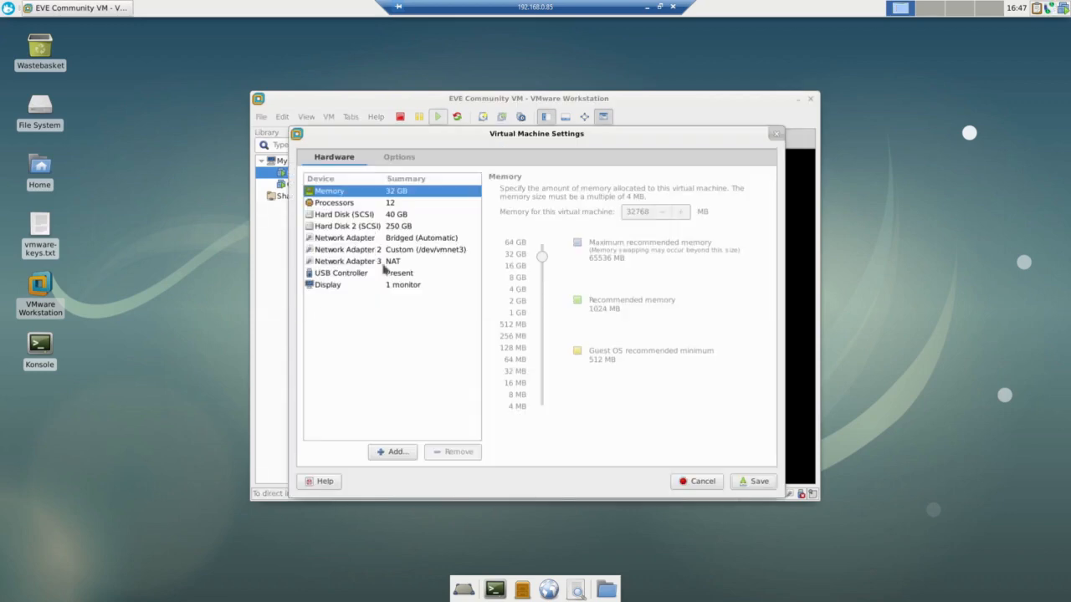
left_click(354, 251)
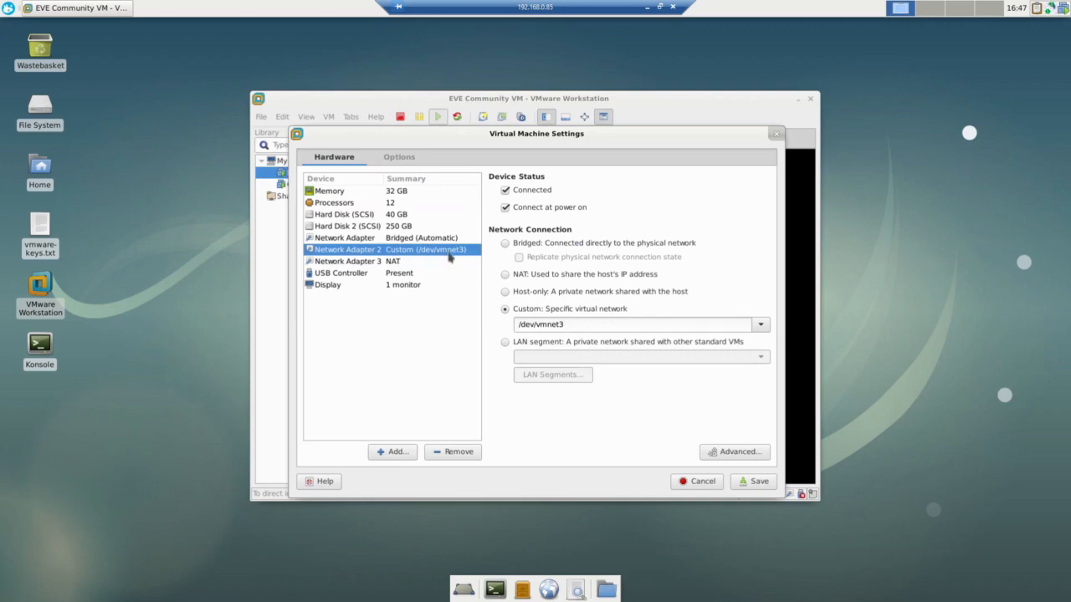
Step: Move the EVE VM settings aside and check vmnet3's bridged interface in the Virtual Network Editor
left_click_drag(492, 141, 199, 222)
left_click(329, 116)
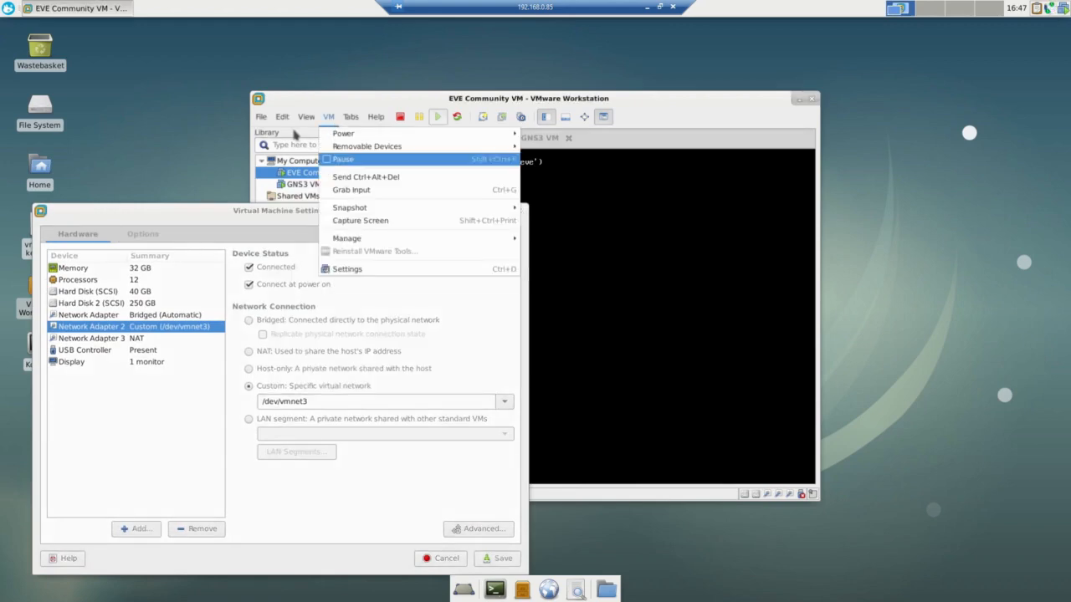
mouse_move(282, 117)
left_click(308, 176)
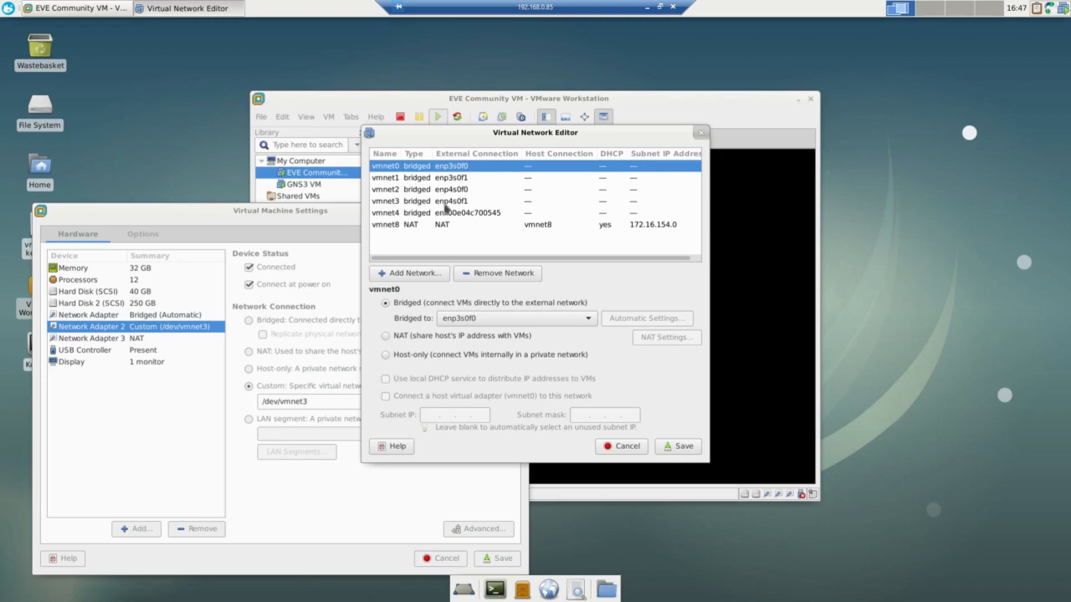
left_click(443, 203)
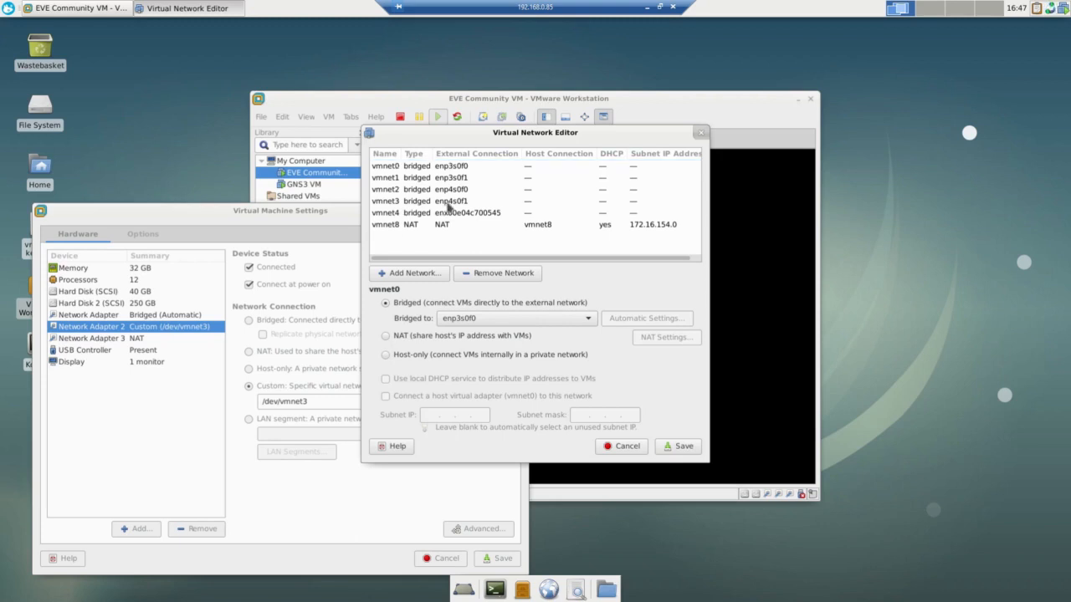
Step: Open the GNS3 VM's settings, check the network connection of Network Adapter 3, and move the dialog aside
left_click(302, 185)
right_click(301, 187)
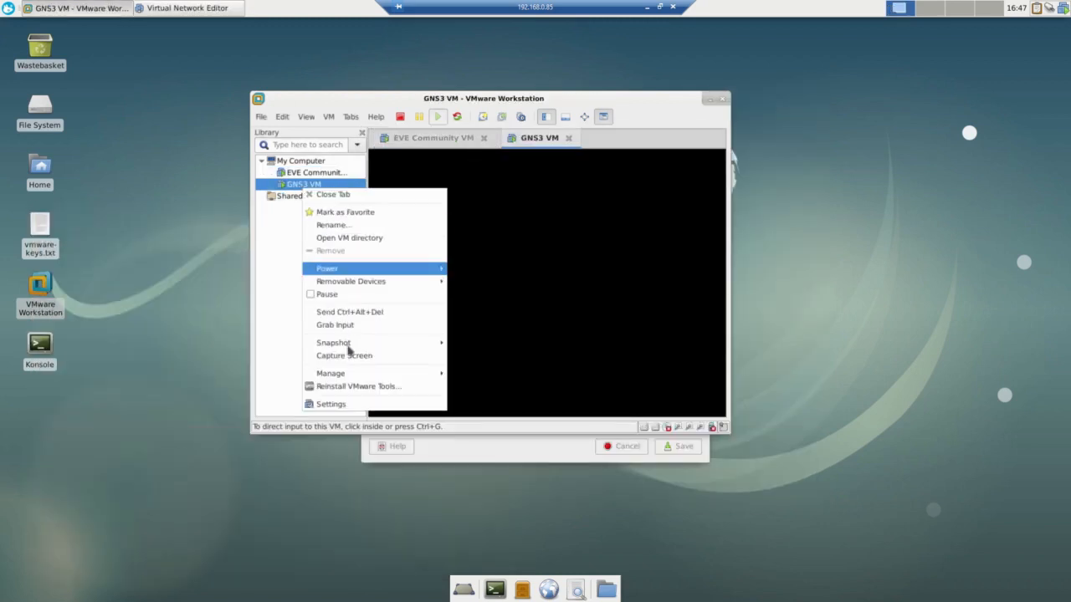
left_click(345, 404)
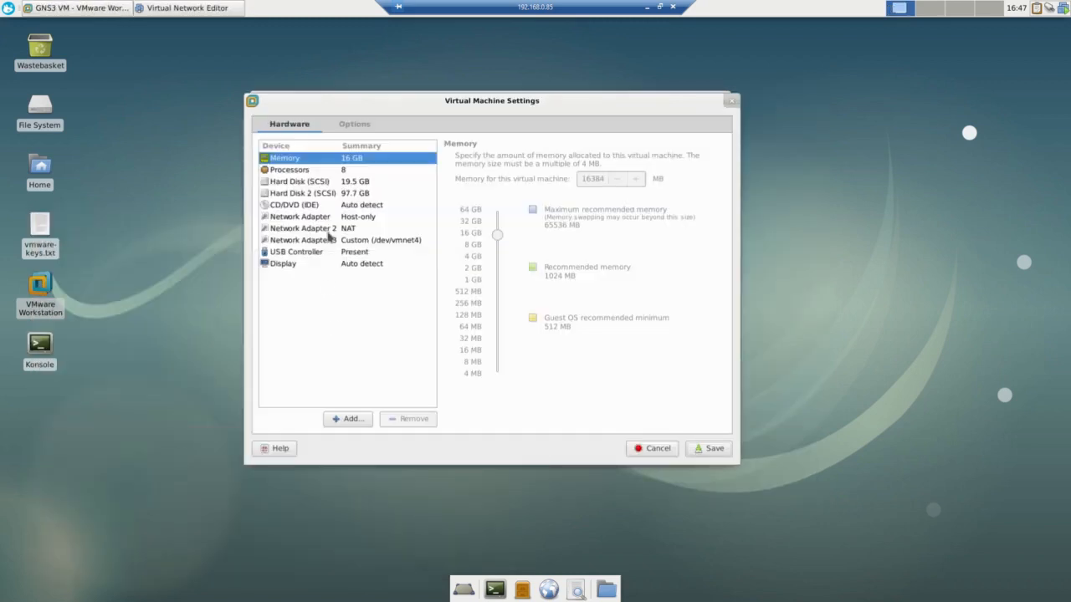
left_click(325, 241)
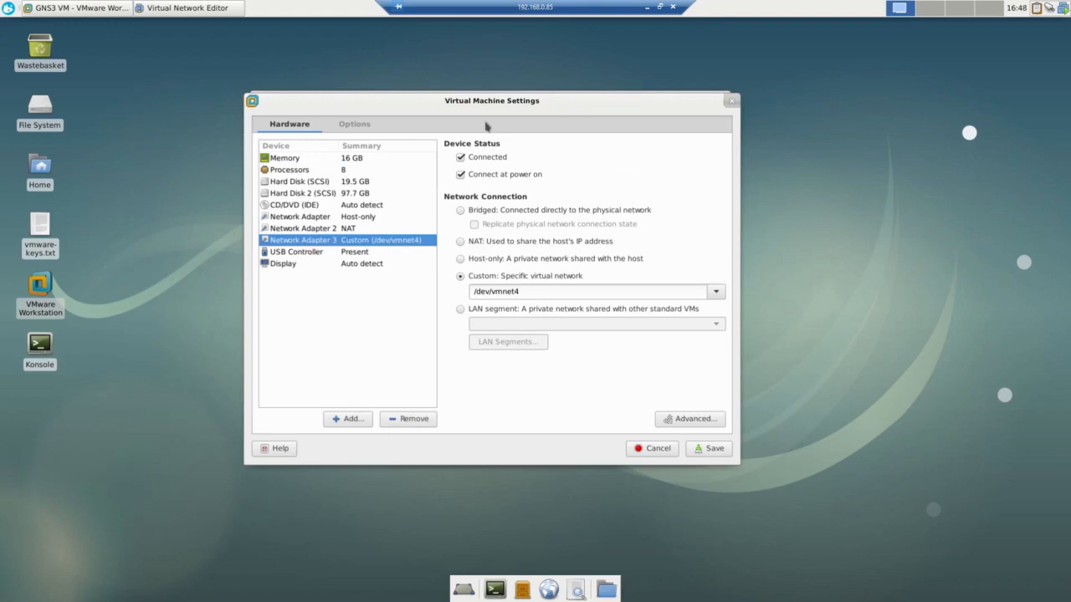
left_click_drag(492, 106, 271, 130)
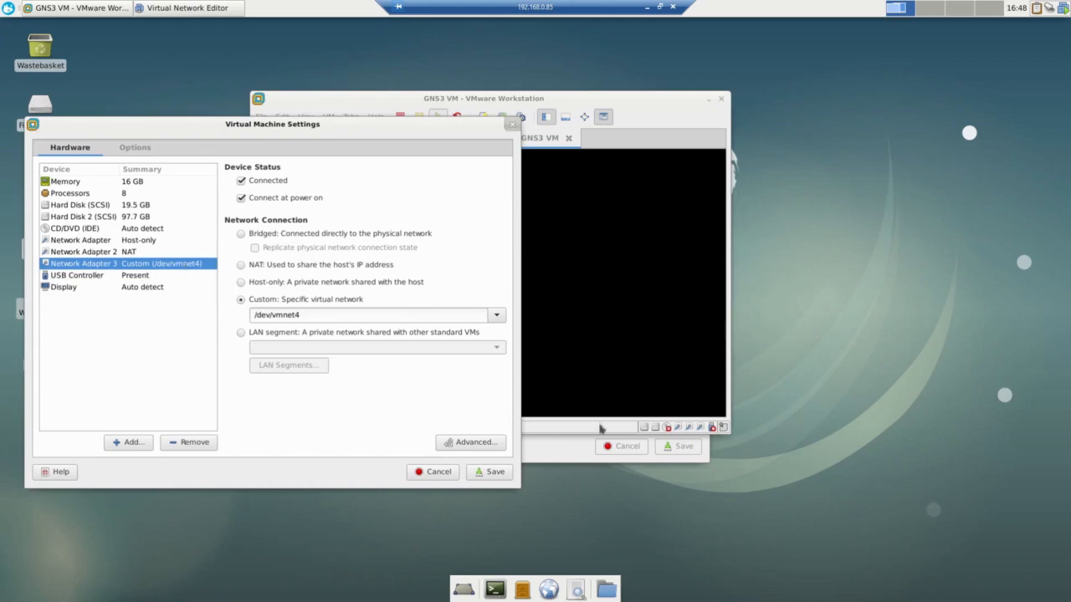
Step: Check vmnet4's bridged interface in the Virtual Network Editor and close the GNS3 VM settings
left_click(573, 452)
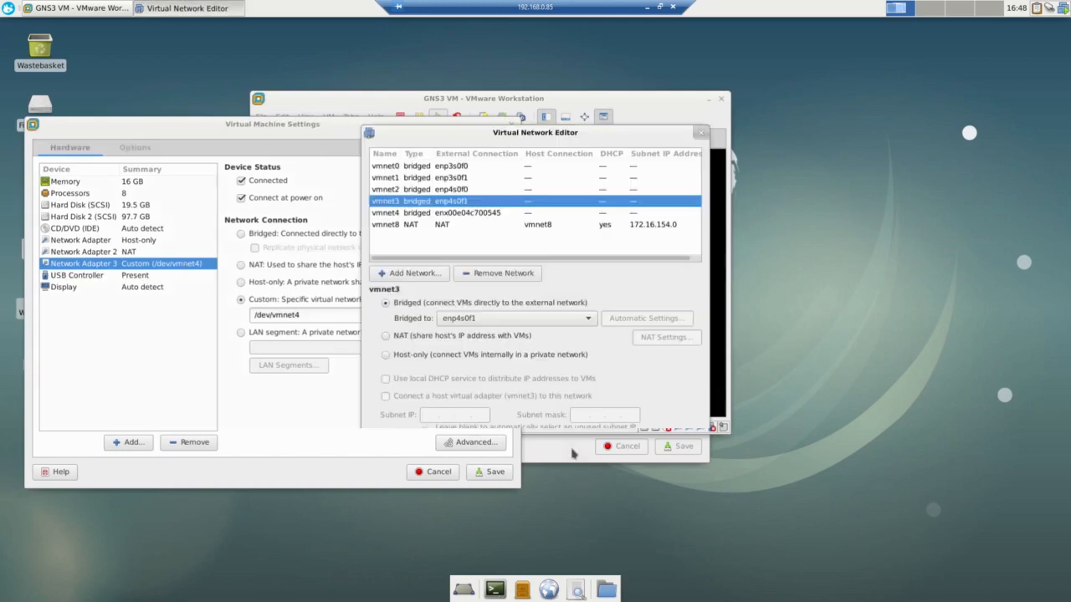
left_click(452, 216)
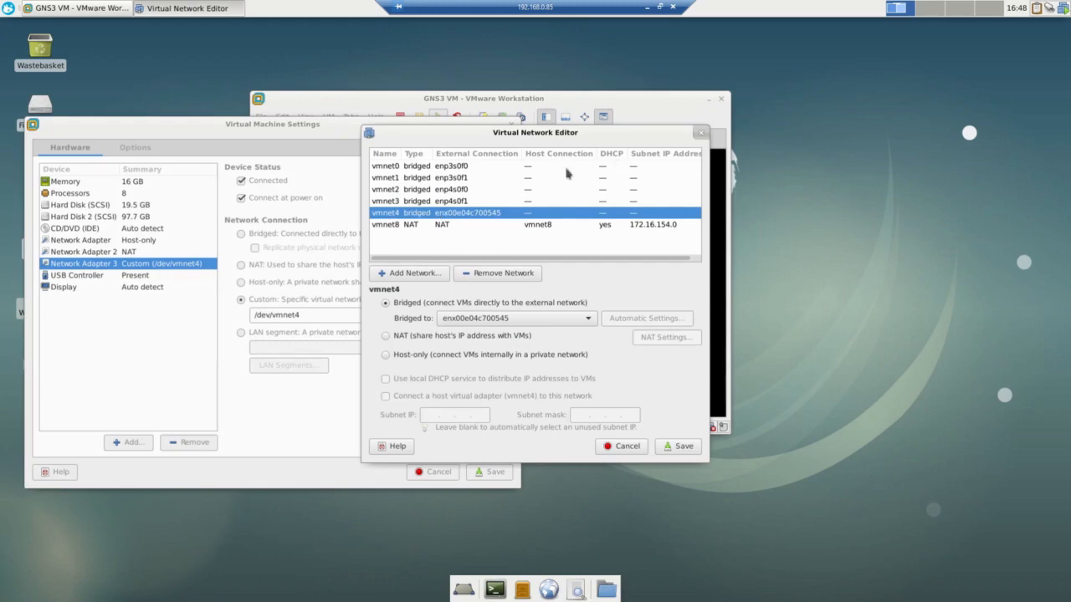
left_click(391, 110)
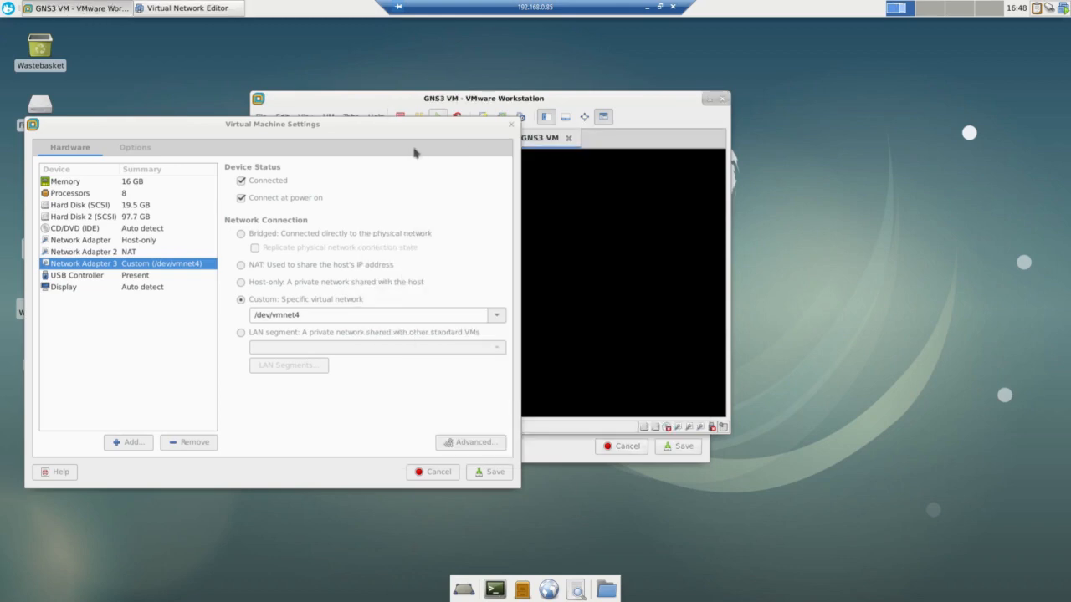
left_click(511, 126)
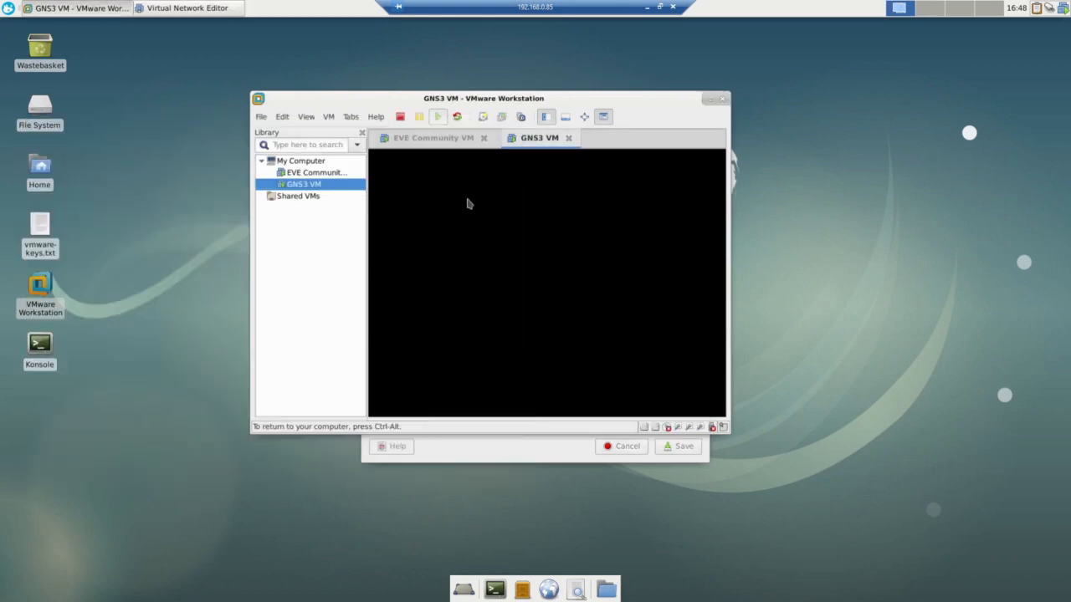
Step: Leave the remote session, switch to GNS3, and place a Cloud node on the empty workspace
left_click(646, 7)
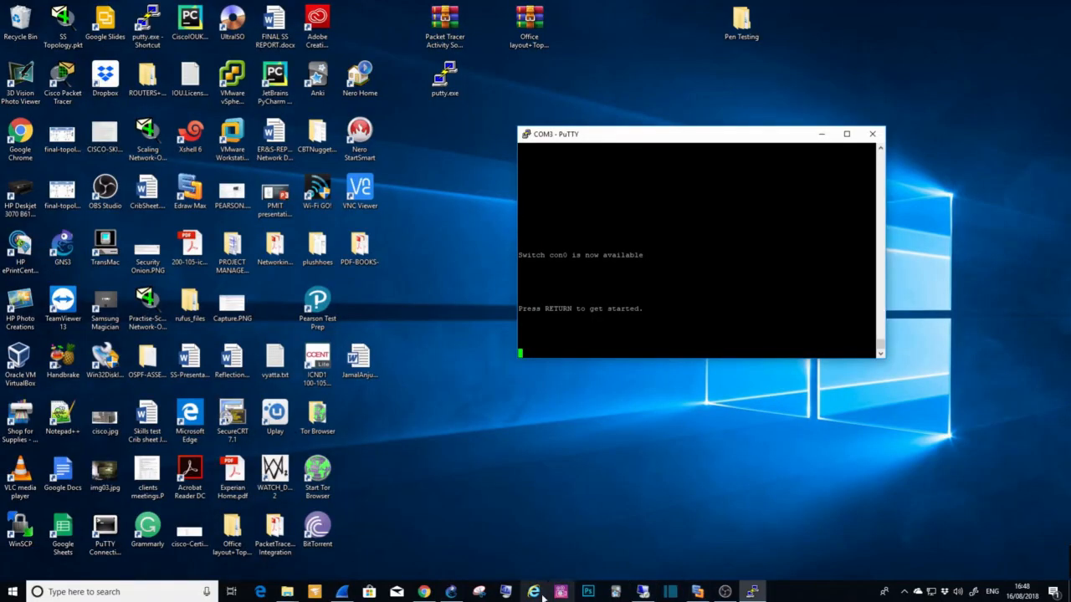
left_click(456, 594)
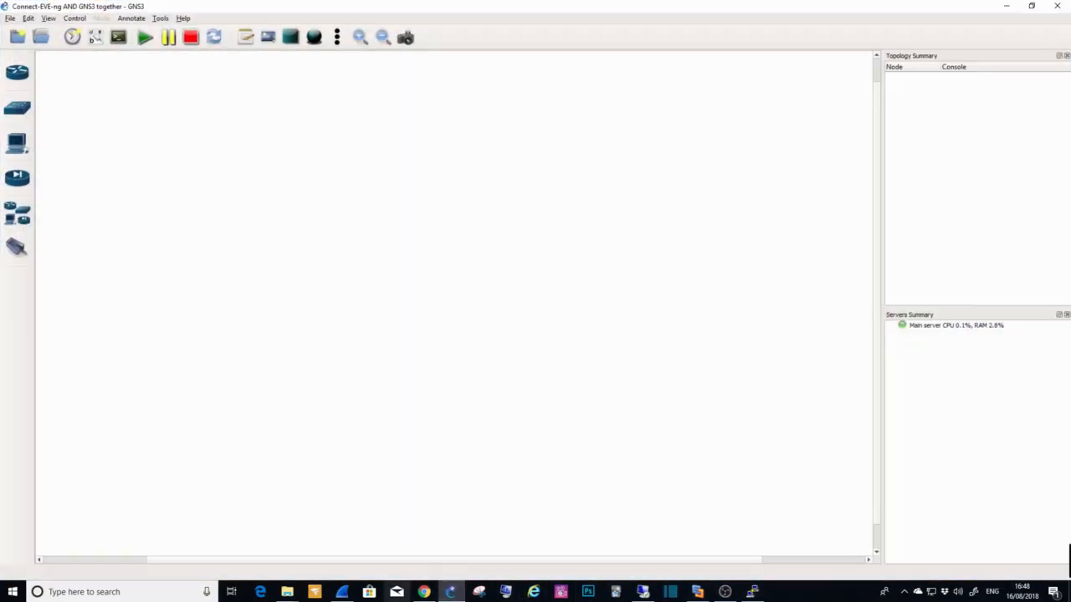
left_click(17, 213)
left_click_drag(56, 226, 396, 254)
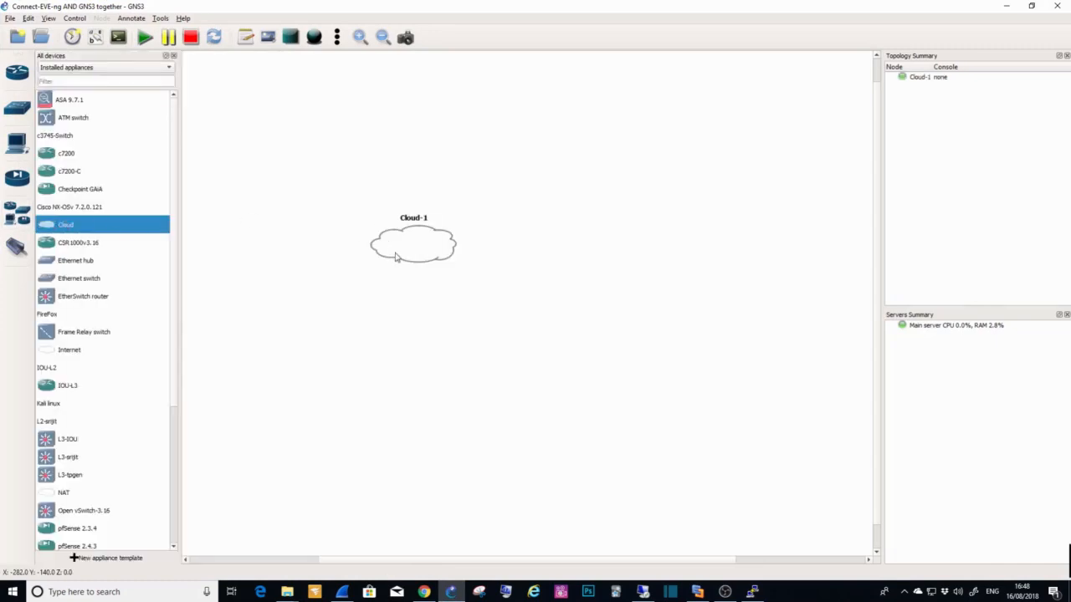
Step: Review the Cloud node's Ethernet interfaces, highlighting eth2, and close its configuration without changes
right_click(409, 250)
left_click(439, 257)
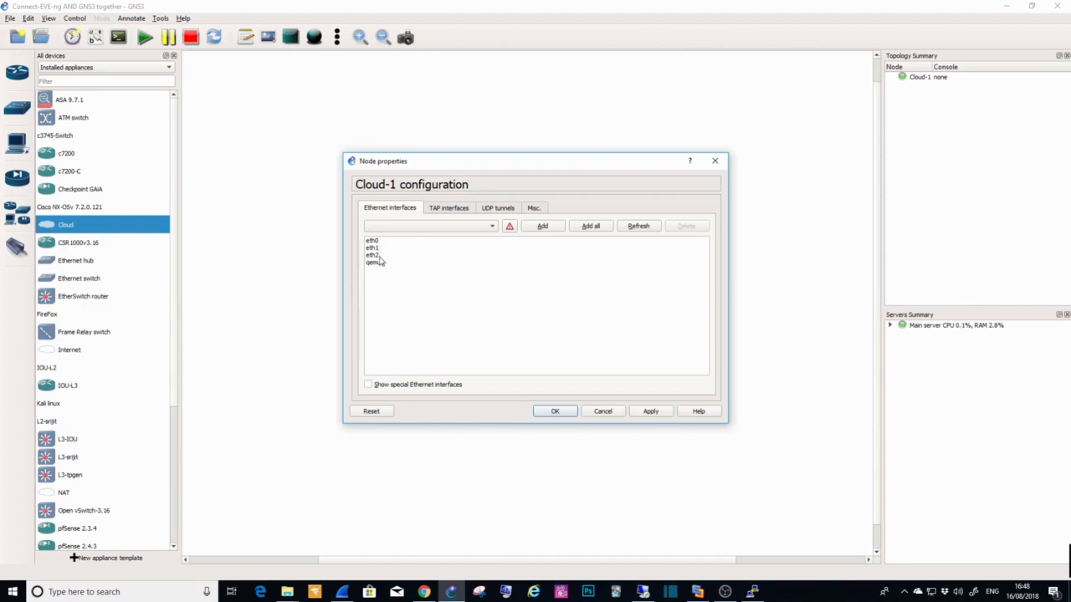
left_click(373, 255)
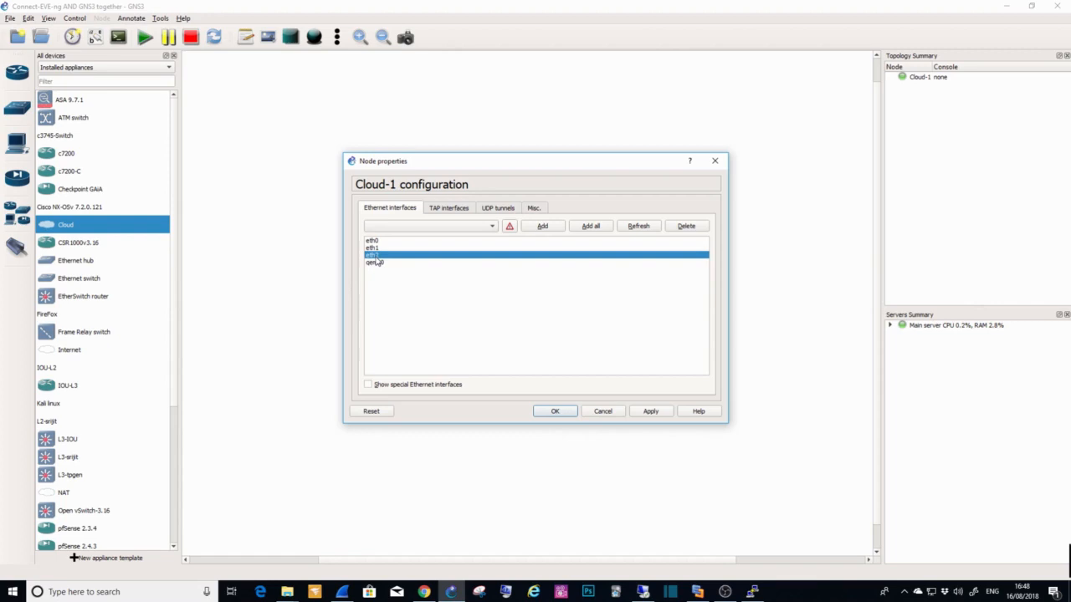
left_click(601, 410)
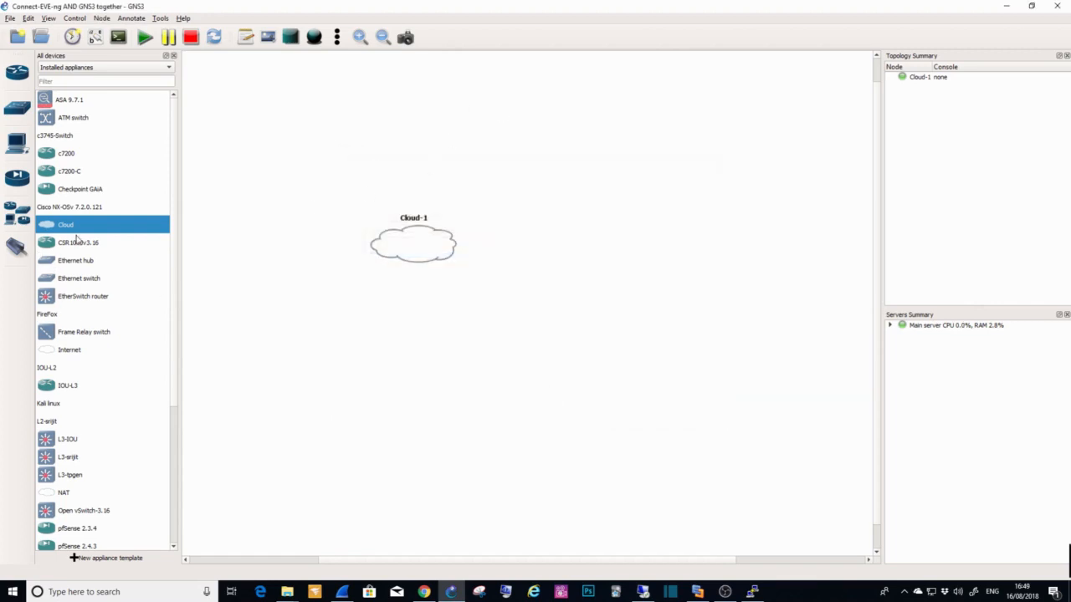
Step: Place a c7200 router on the workspace to the right of the Cloud node
left_click_drag(67, 159, 597, 241)
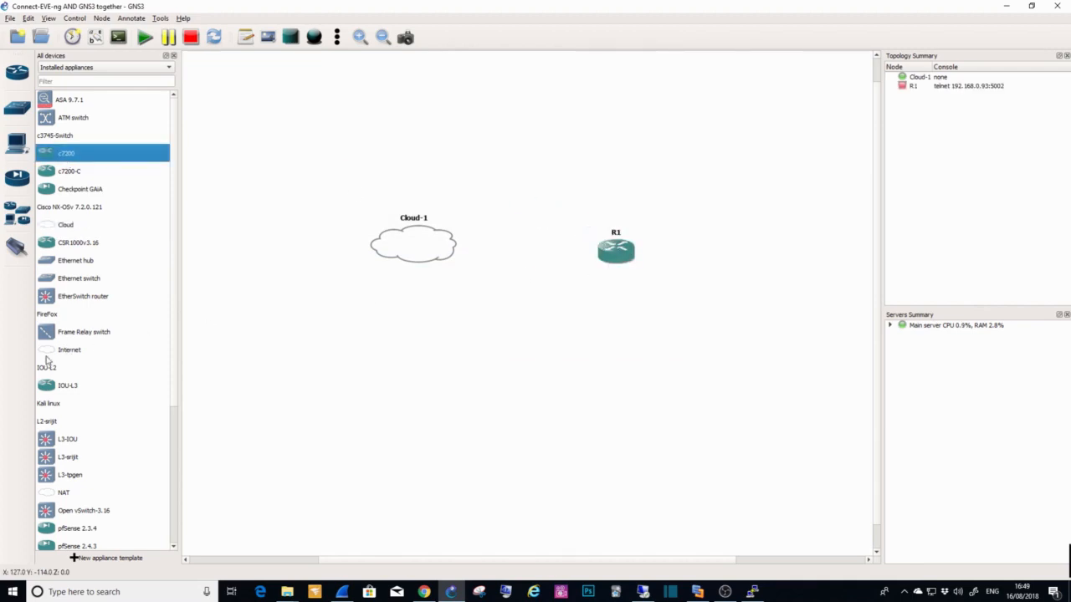
Step: Link R1's GigabitEthernet0/0 to the Cloud node's eth2 interface and start the router
left_click(17, 246)
left_click(611, 253)
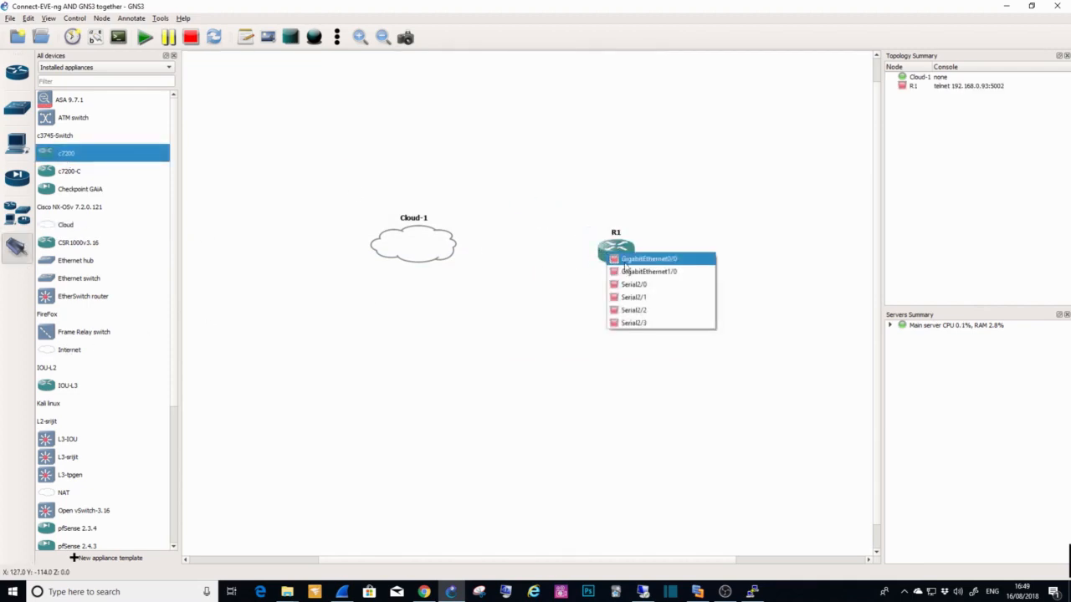
left_click(624, 261)
left_click(418, 240)
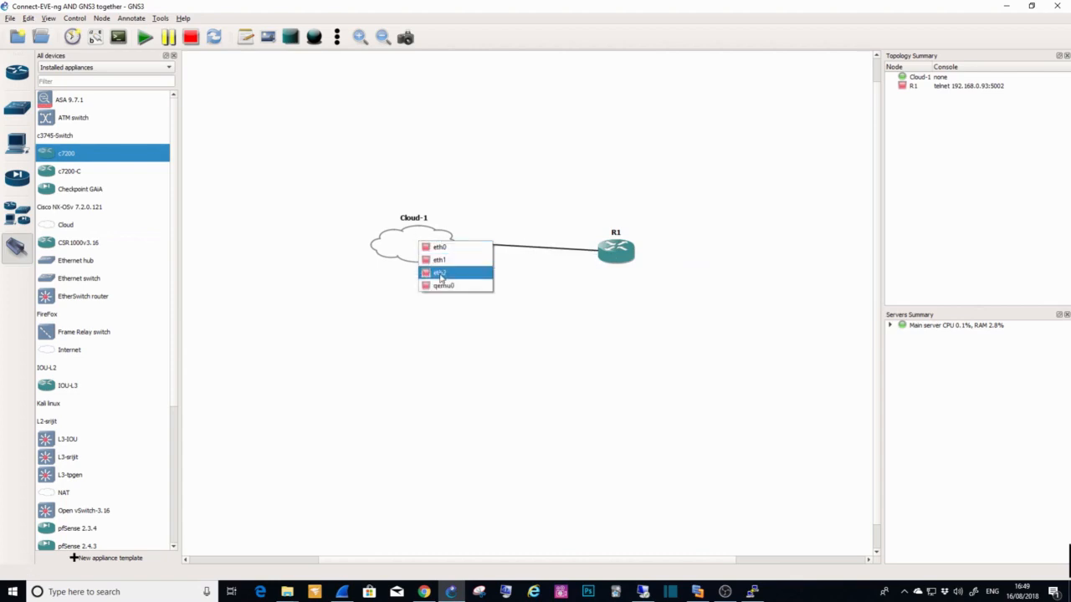
left_click(441, 274)
right_click(469, 315)
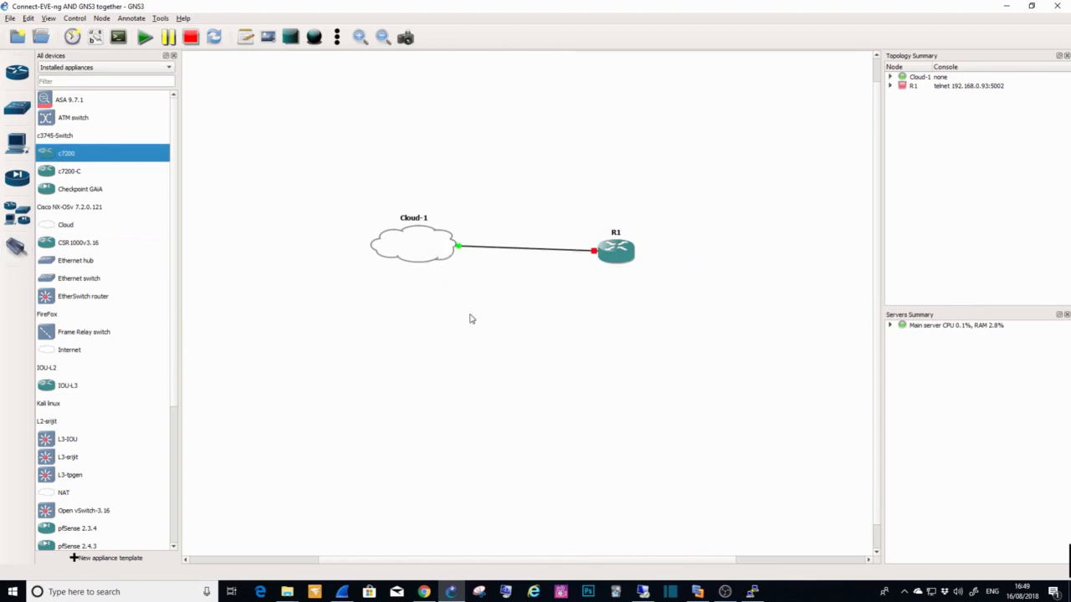
right_click(617, 258)
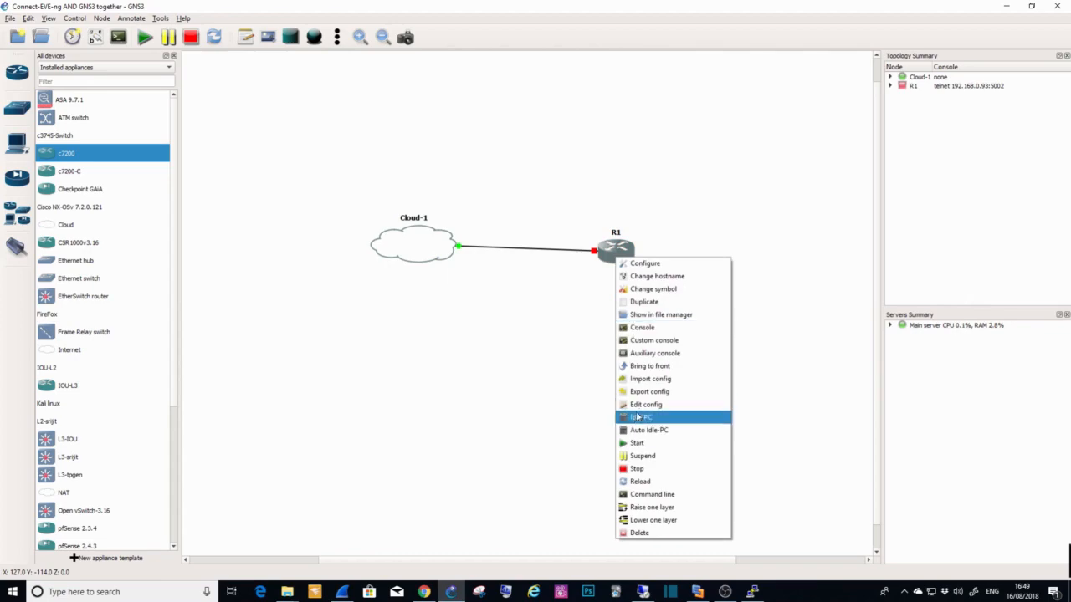
left_click(637, 442)
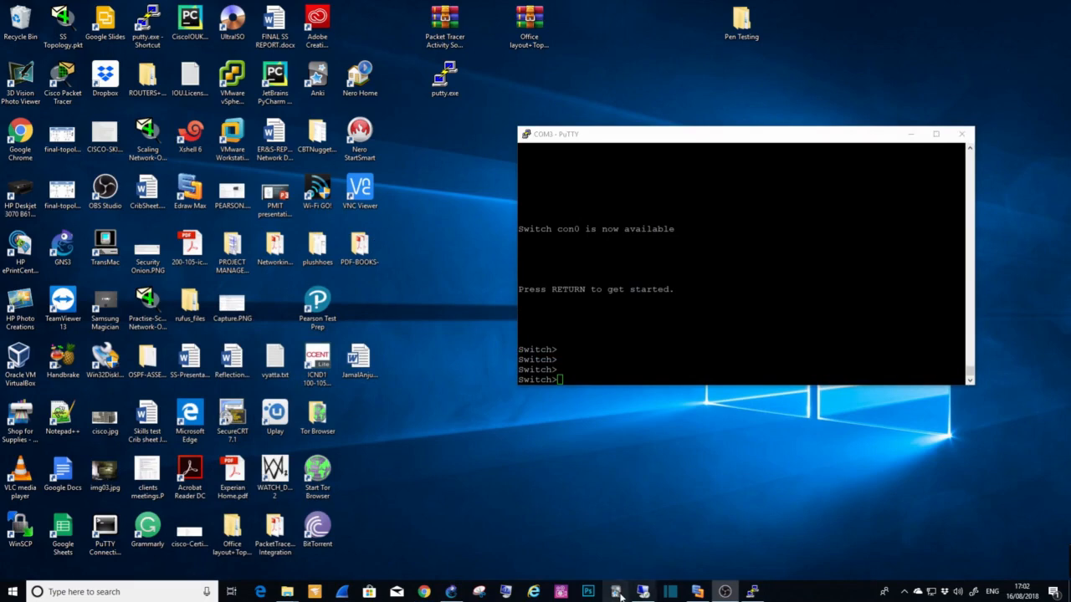
Step: Switch to Chrome and open the EVE-NG login page at 192.168.0.89
left_click(424, 591)
left_click(156, 26)
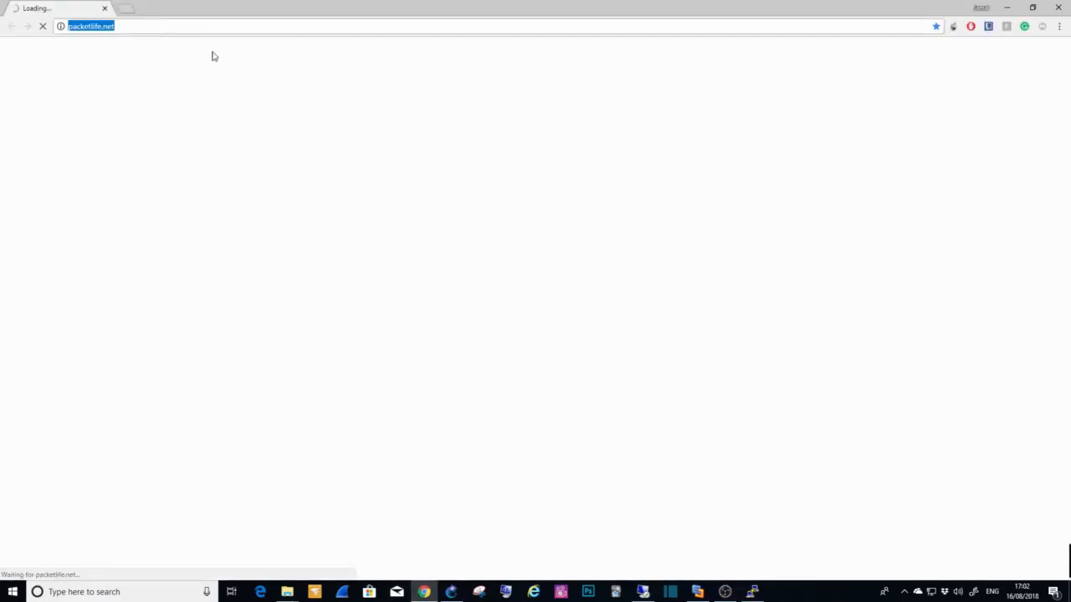
type("192.168.")
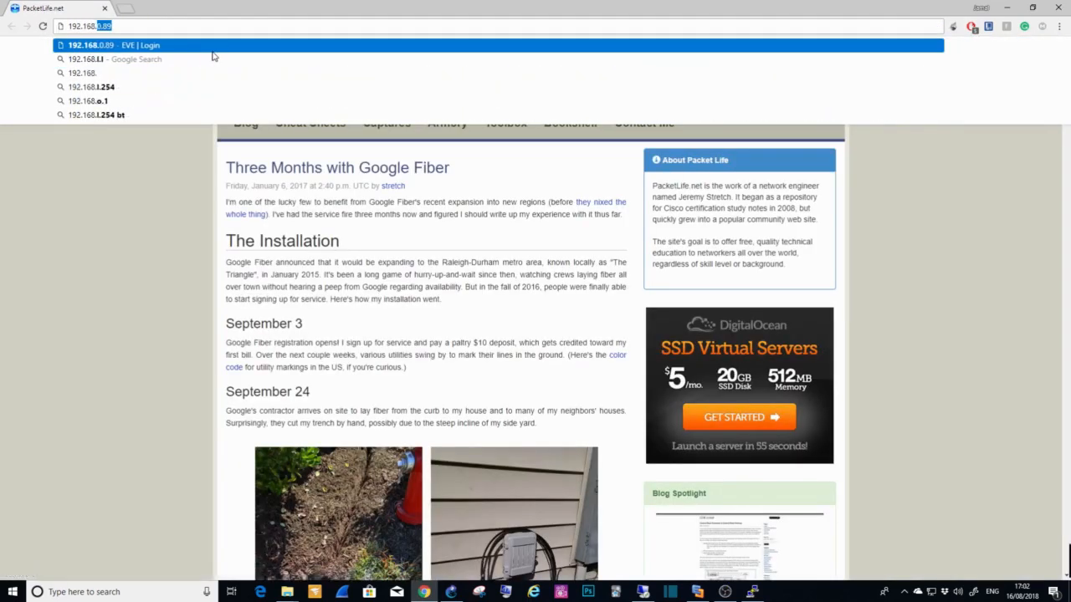
type(".0")
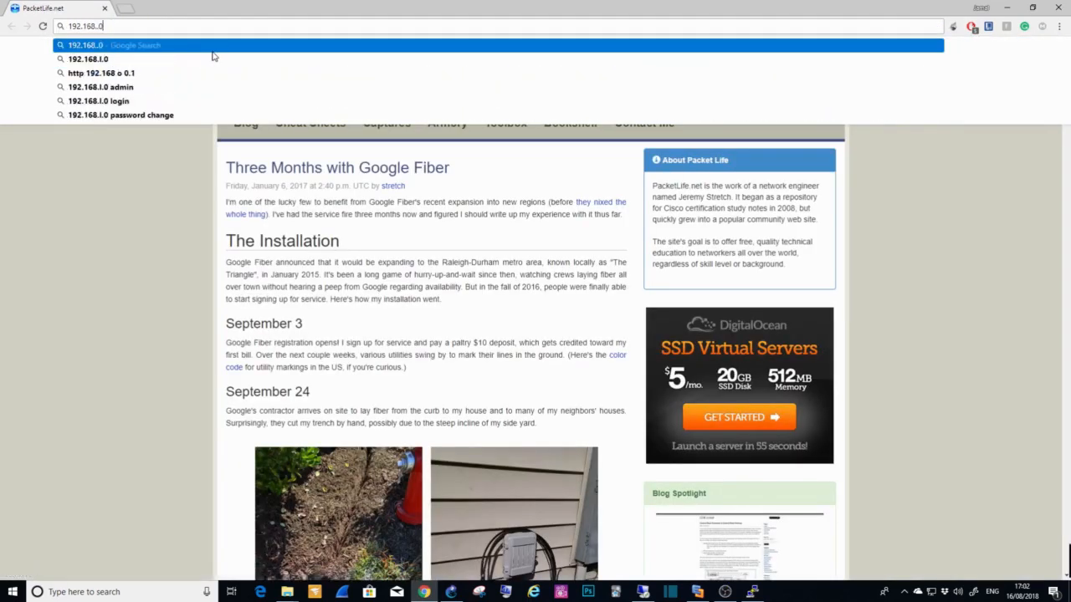
key("BackSpace")
key("BackSpace")
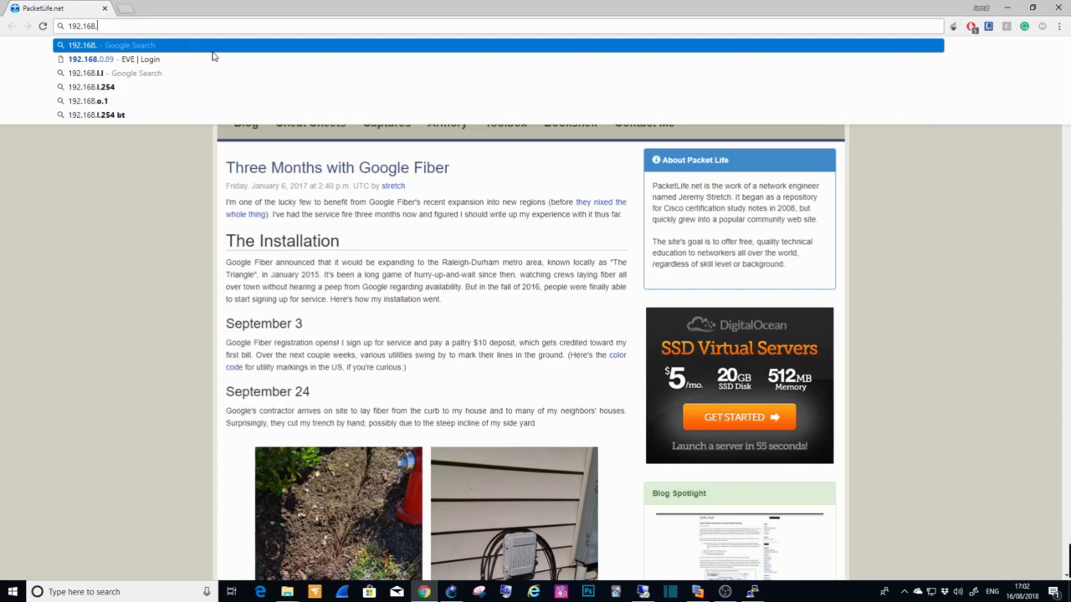
type("0.89")
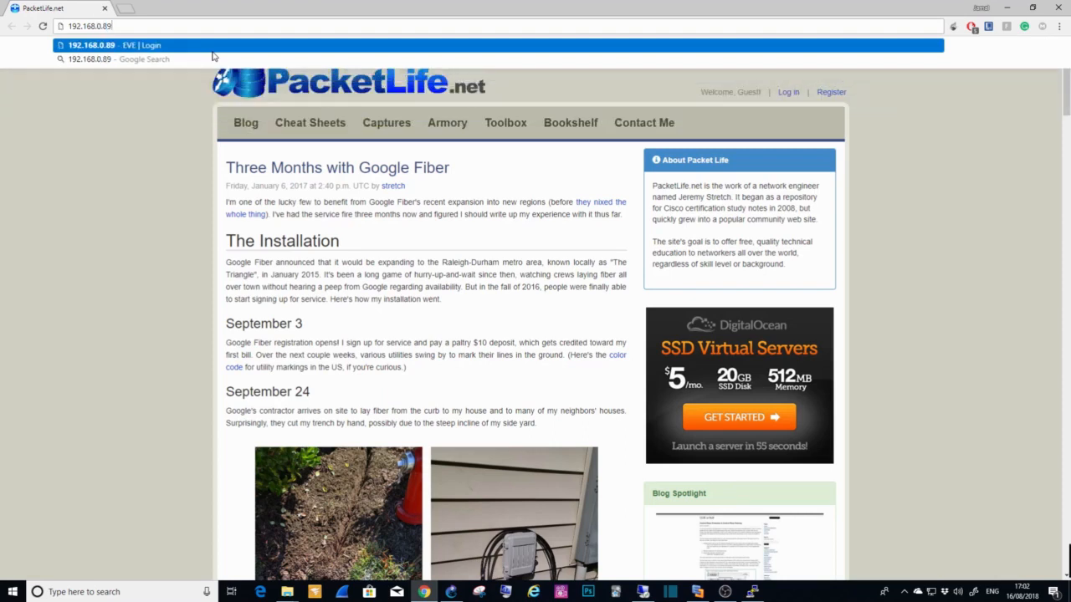
key("Return")
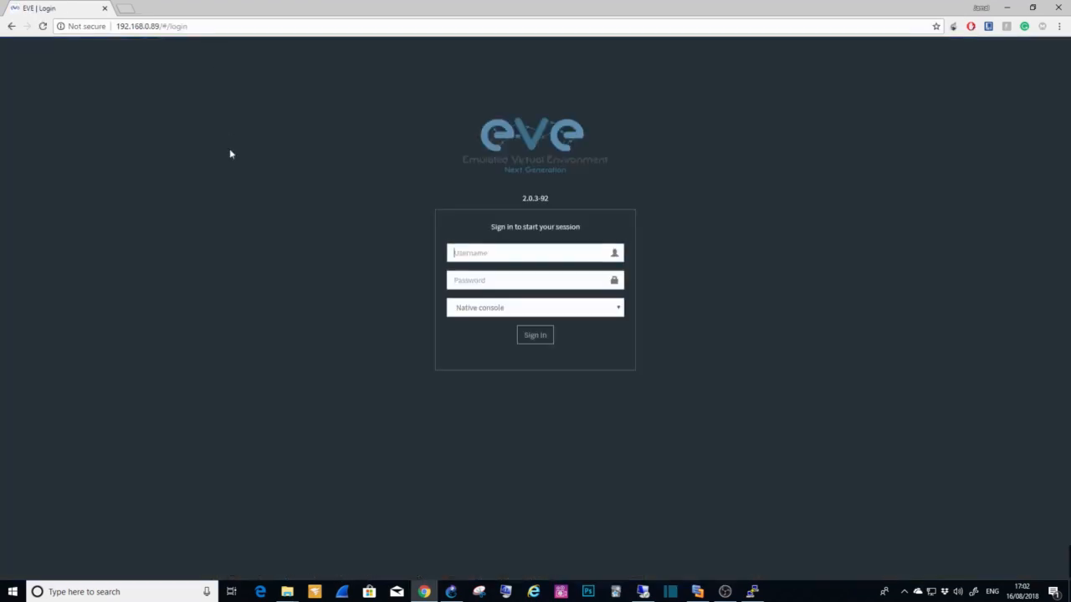
Step: Sign in to EVE-NG with the account credentials and open the CONNECT VIRTUAL ENVIRONMENTS.unl lab
left_click(522, 335)
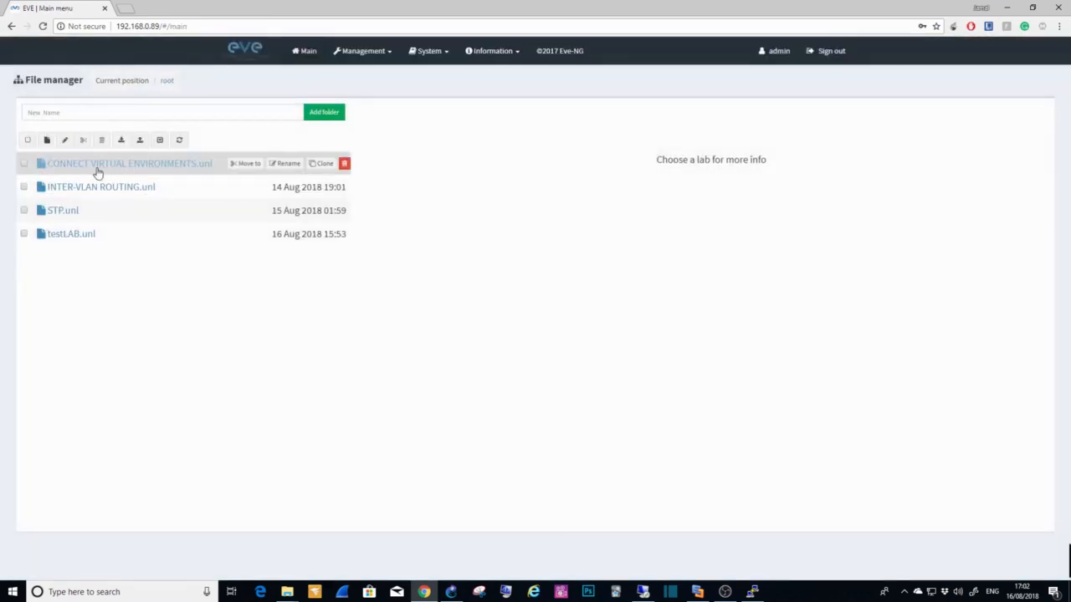
left_click(102, 168)
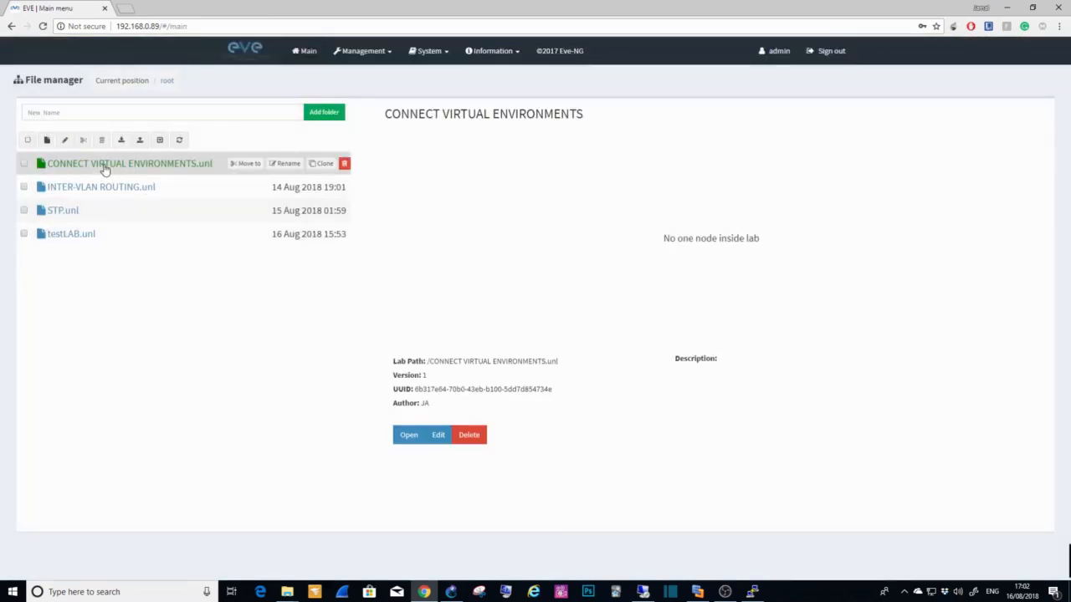
left_click(406, 438)
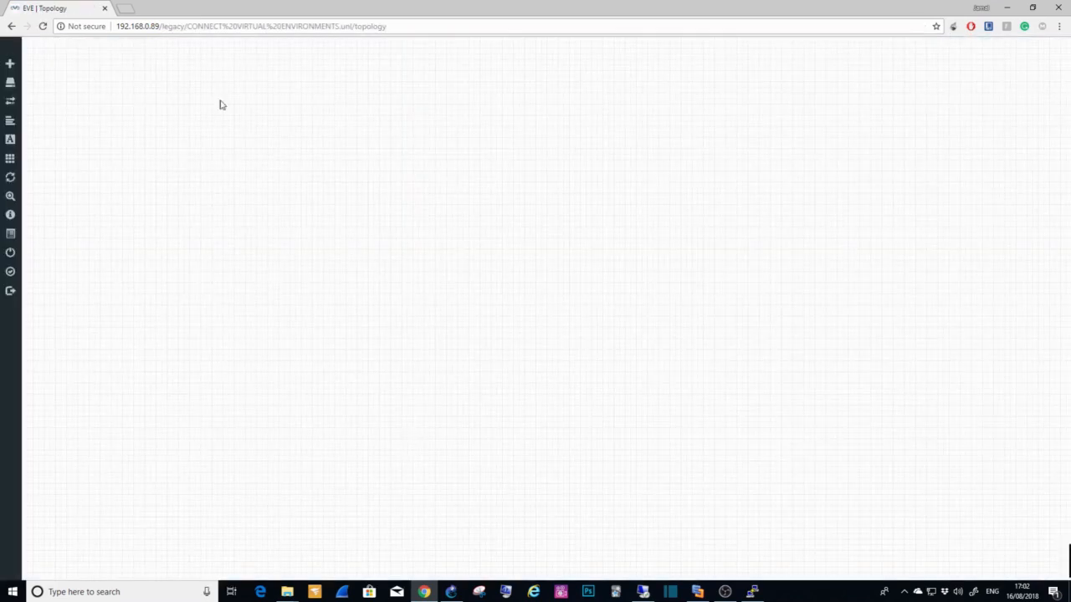
Step: Add one Cisco vIOS router node with the vios-15.5.3M image and its default settings to the empty topology
right_click(368, 170)
left_click(402, 191)
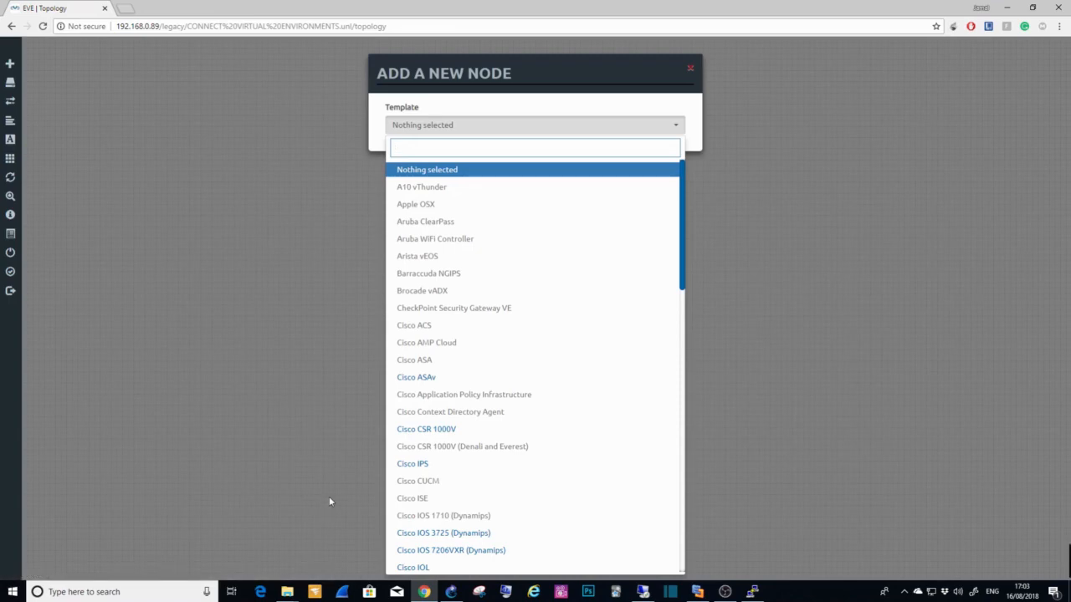
scroll(413, 458, "down", 2)
scroll(441, 488, "down", 3)
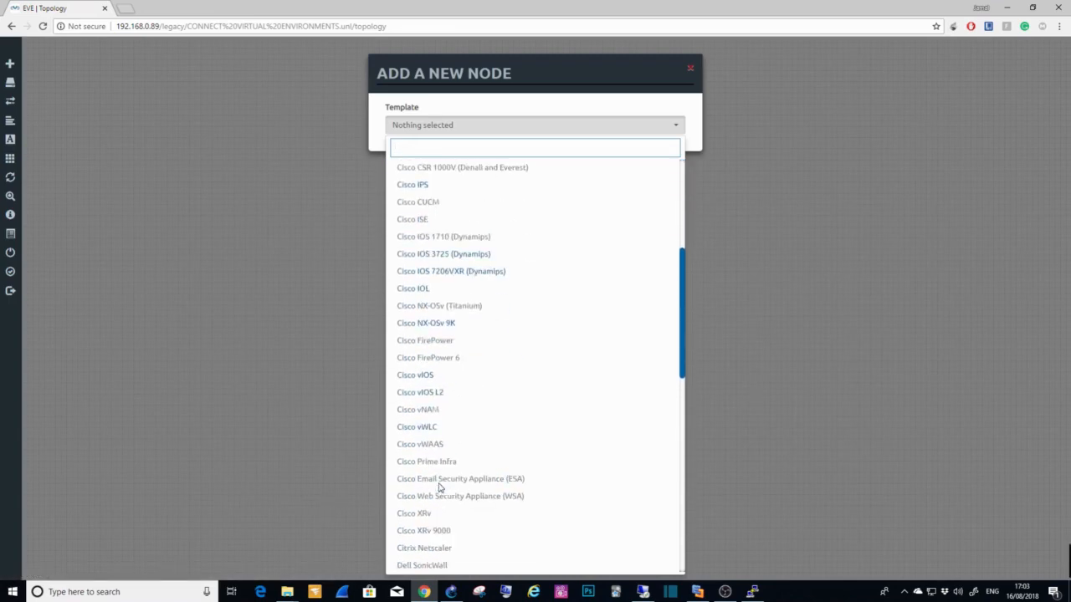
left_click(426, 377)
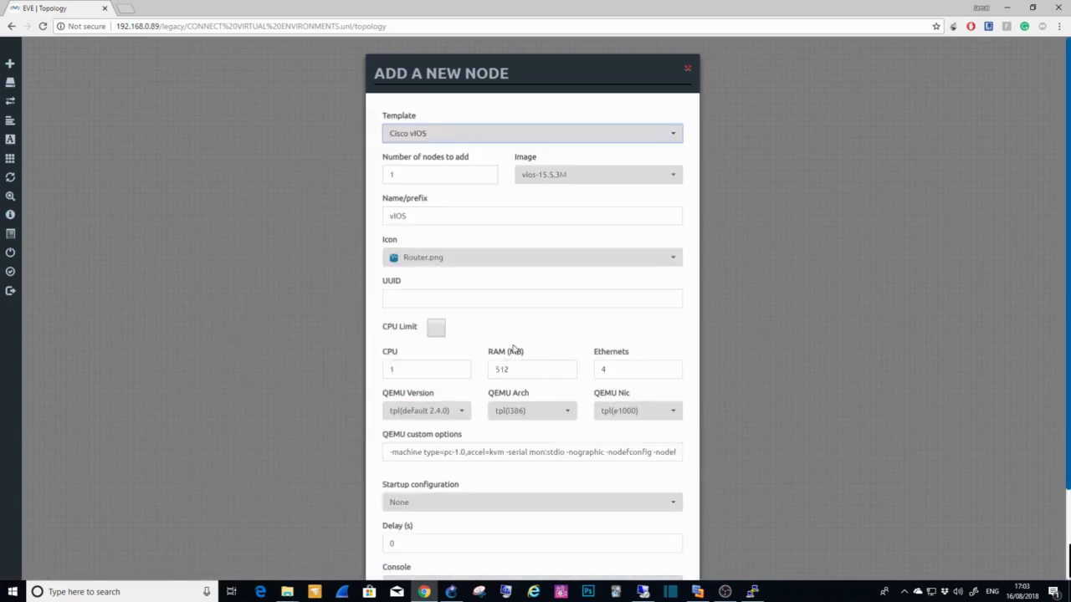
scroll(515, 349, "down", 3)
left_click(476, 545)
Step: Add a second Cisco vIOS router with default settings and place it level with the first, on its left
right_click(277, 239)
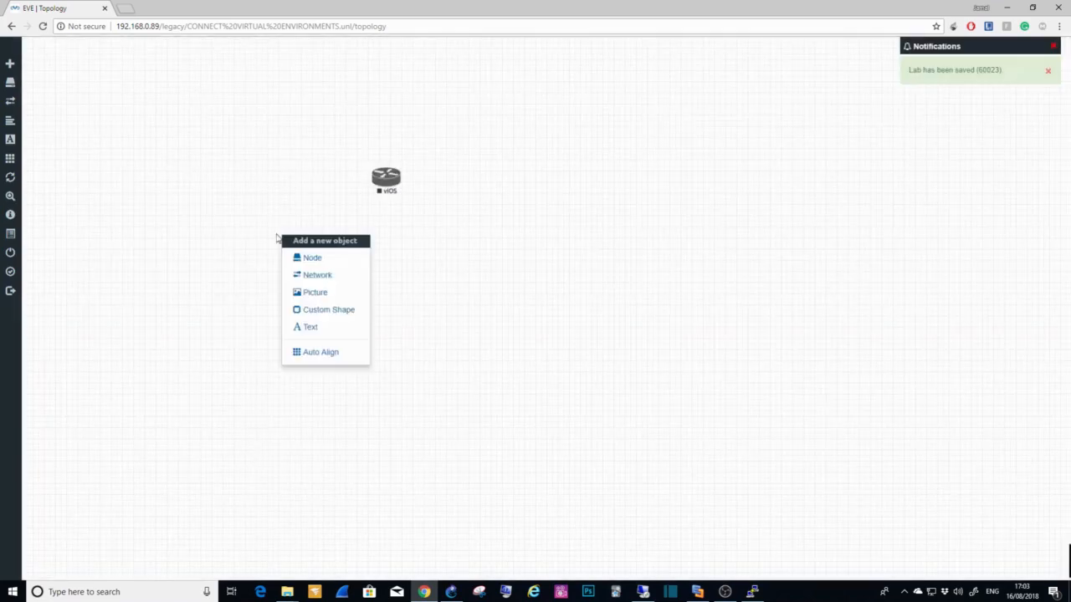
left_click(306, 258)
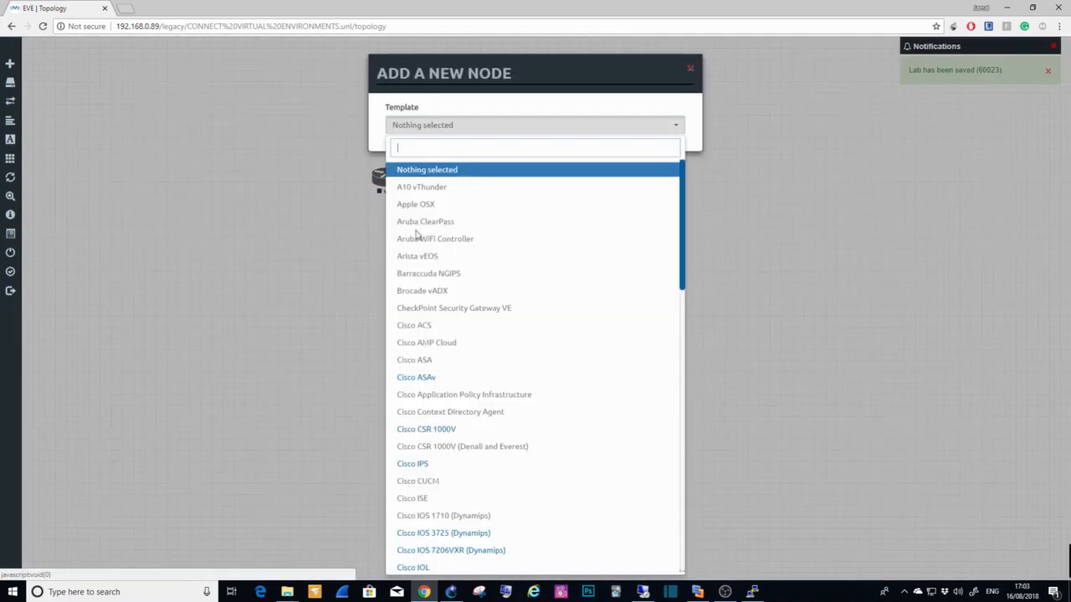
scroll(476, 466, "down", 5)
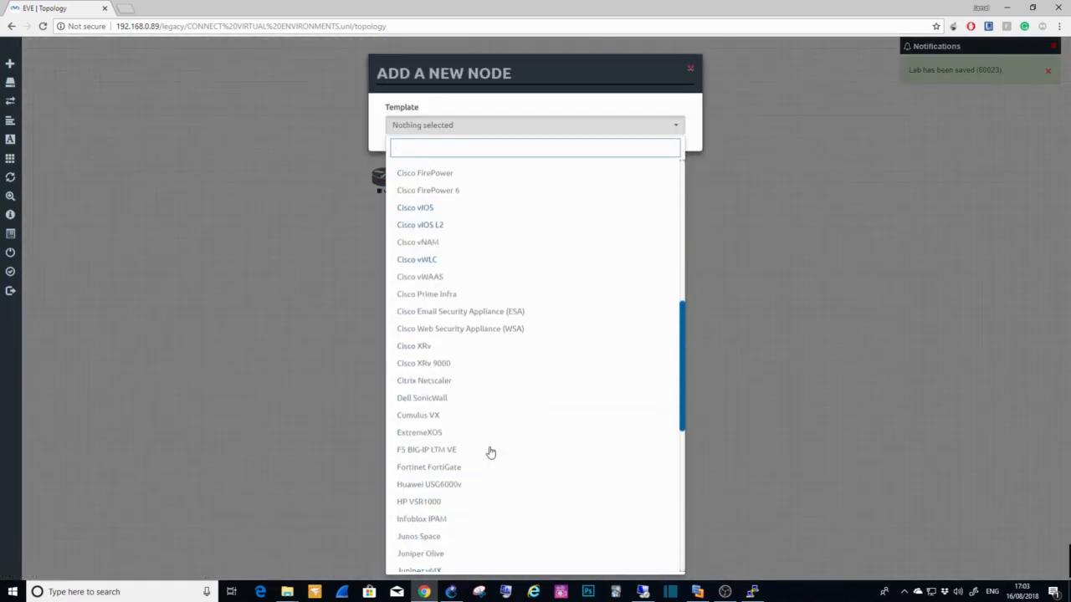
left_click(431, 212)
scroll(564, 358, "down", 3)
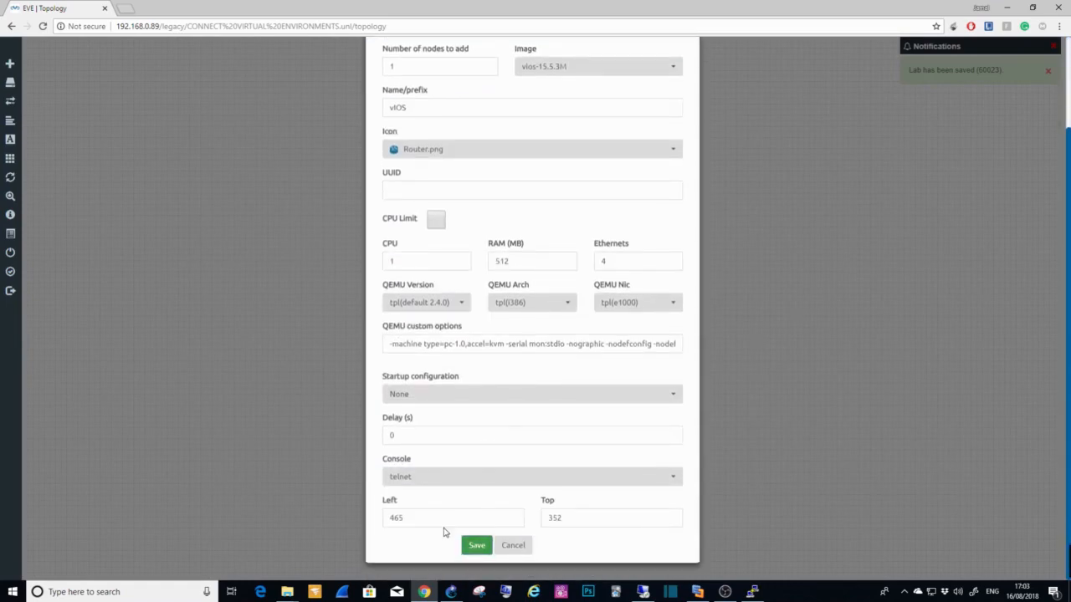
left_click(476, 544)
left_click_drag(298, 251, 260, 189)
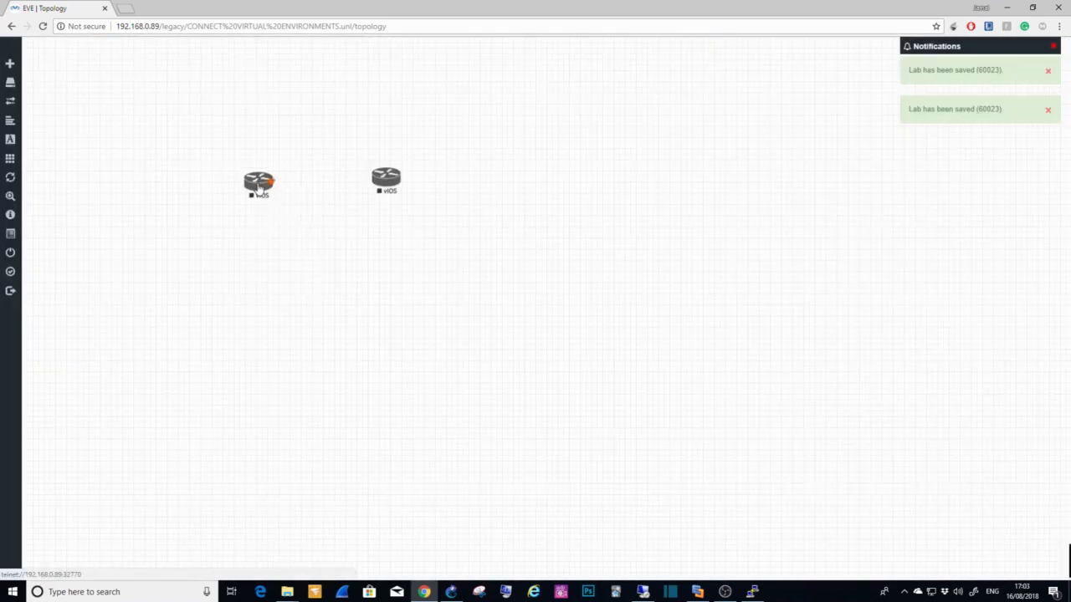
Step: Add a network of type Cloud1 named "3750-SW: Port:Fa1/0/24" to the right of the routers
right_click(581, 271)
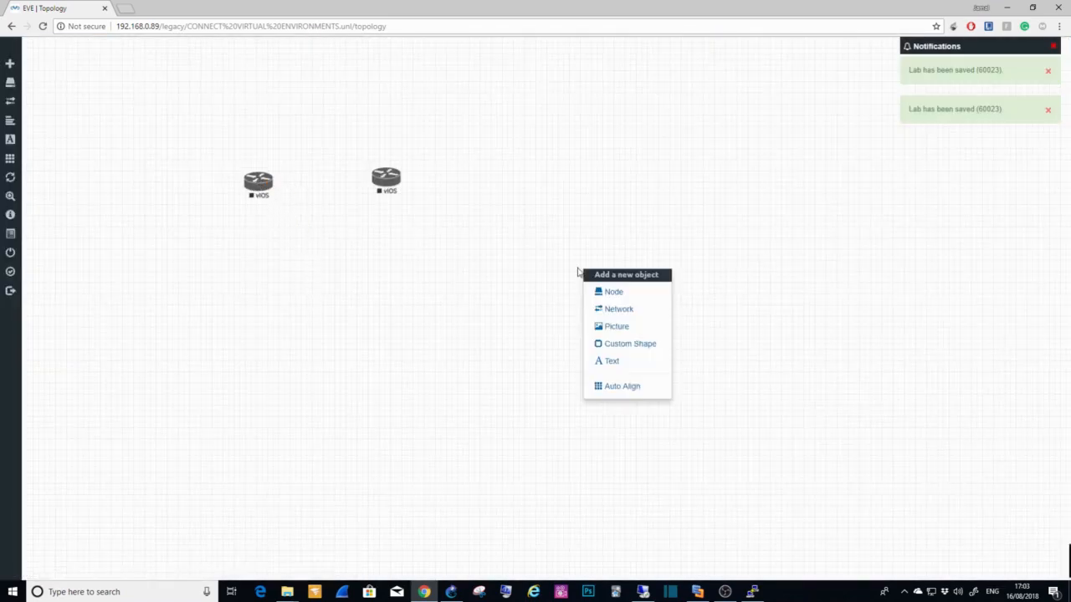
left_click(603, 311)
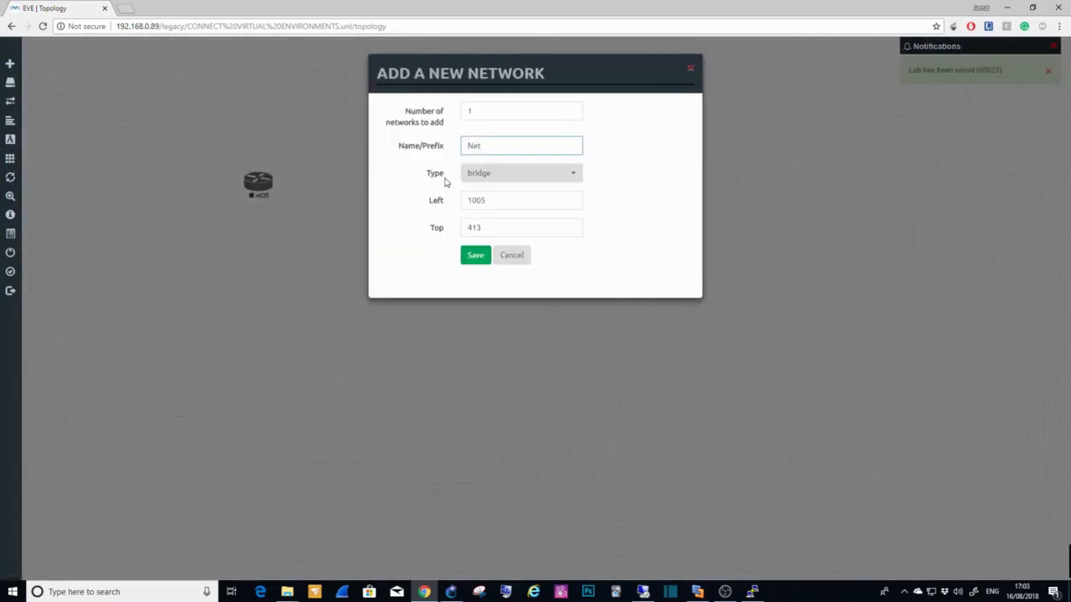
left_click(508, 181)
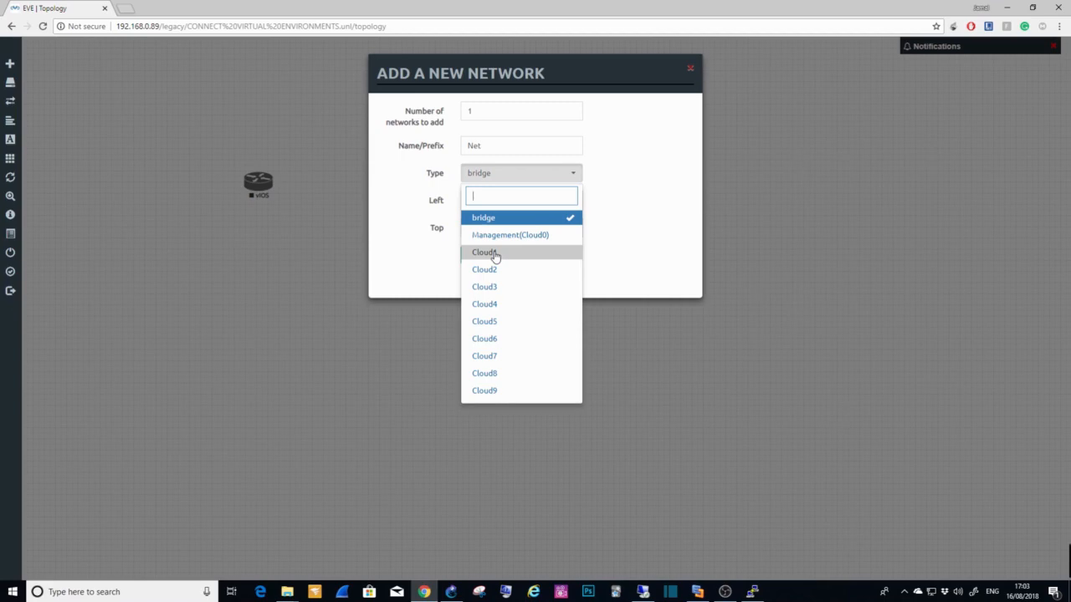
left_click(494, 254)
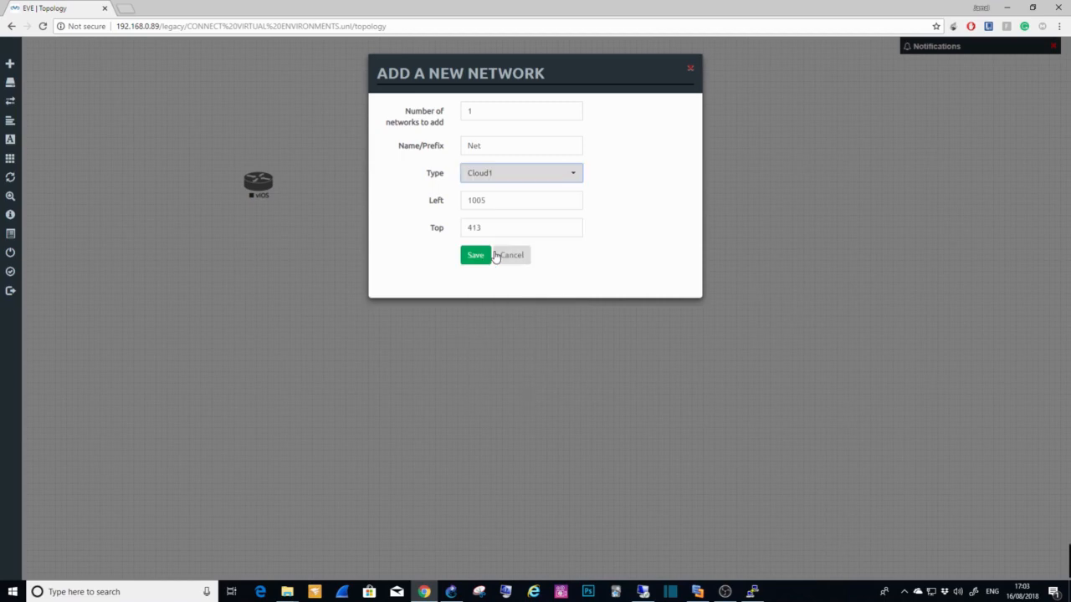
double_click(481, 146)
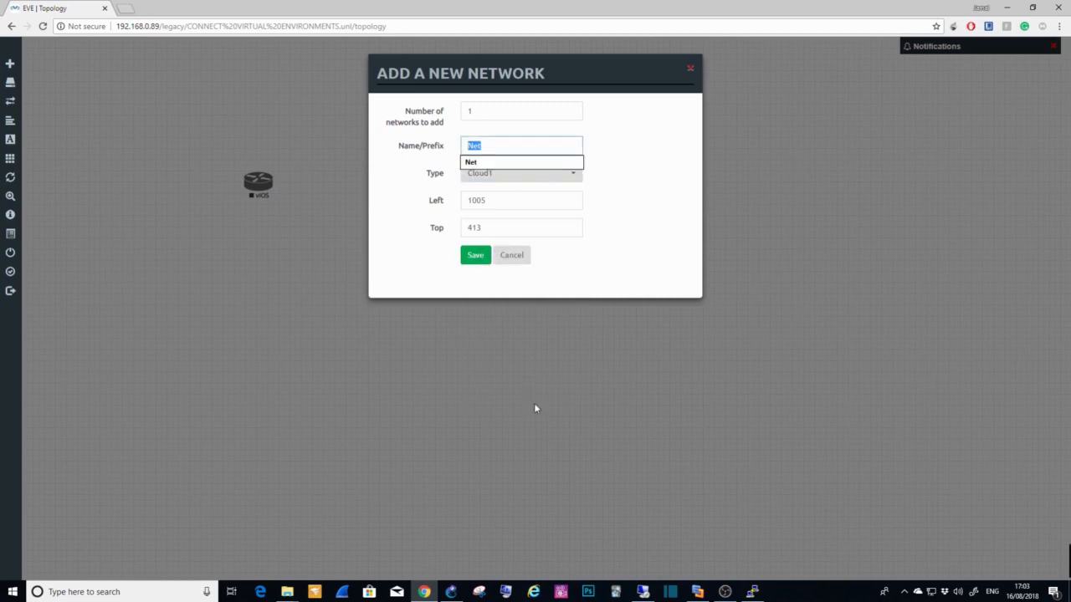
type("37")
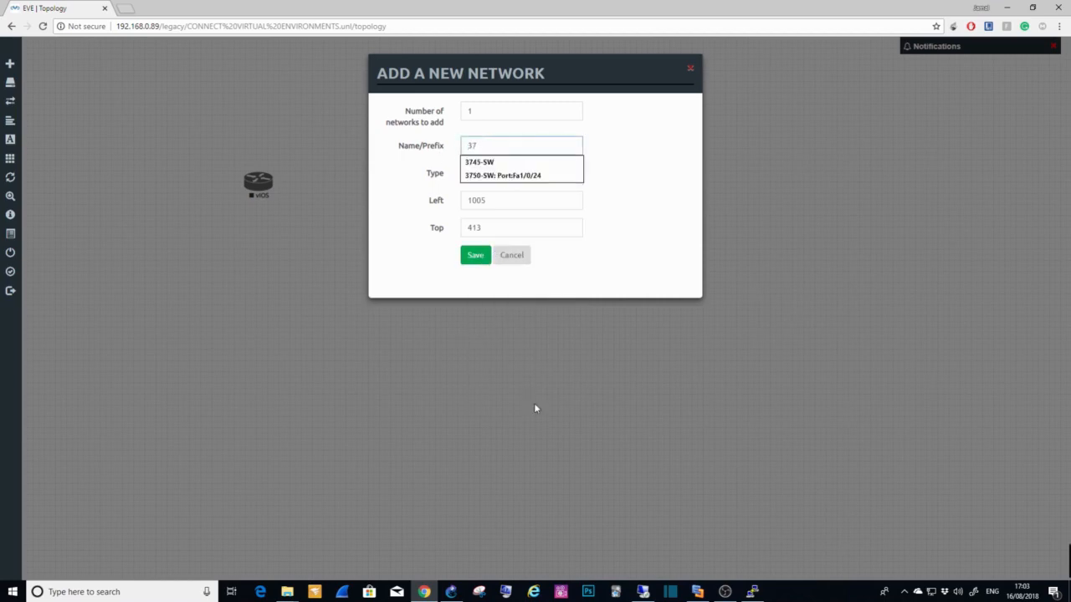
type("50-")
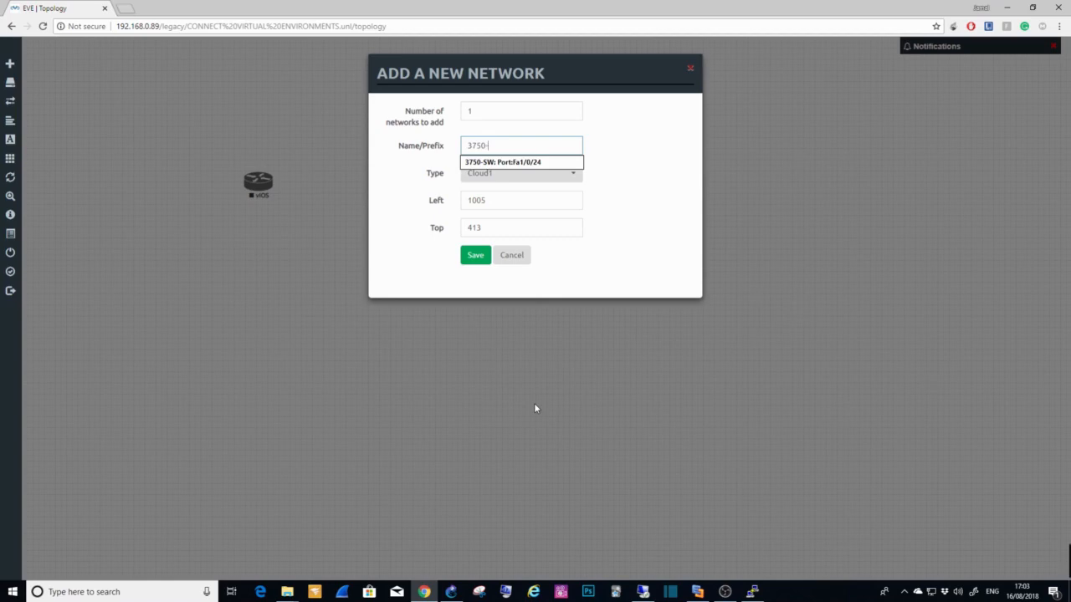
type("j")
key("BackSpace")
key("Down")
key("Return")
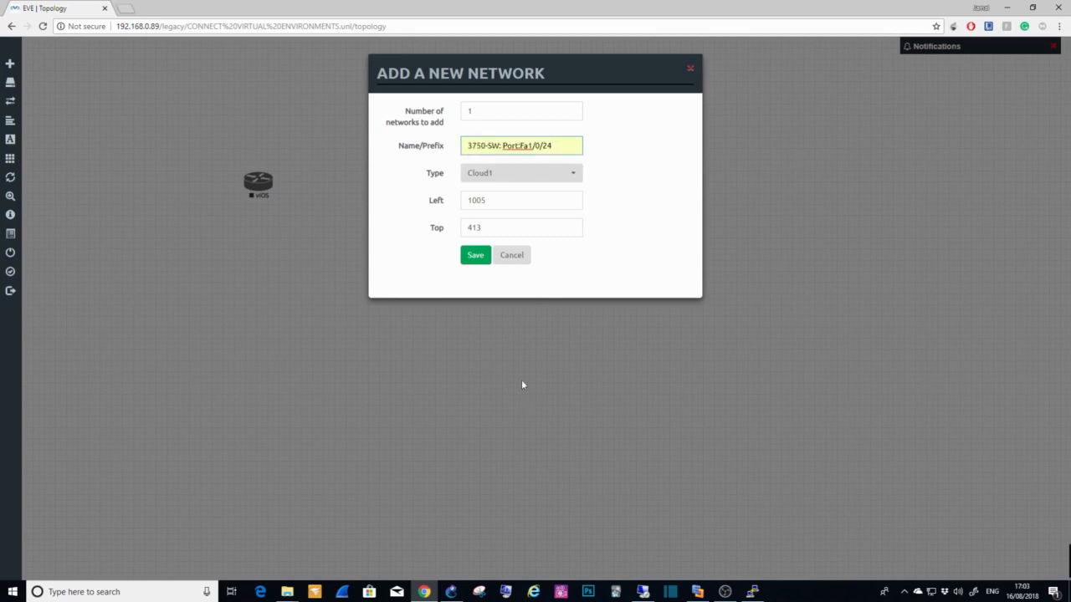
left_click(475, 256)
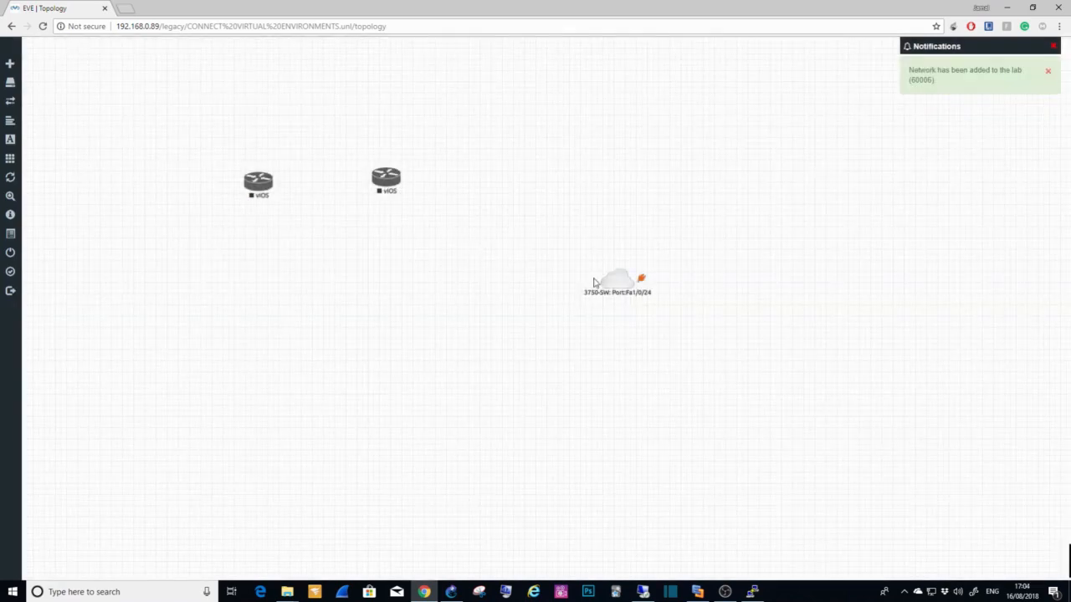
Step: Connect the right vIOS router's Gi0/0 to the cloud set beside it, and its Gi0/1 to the left router's Gi0/0
left_click_drag(588, 279, 389, 184)
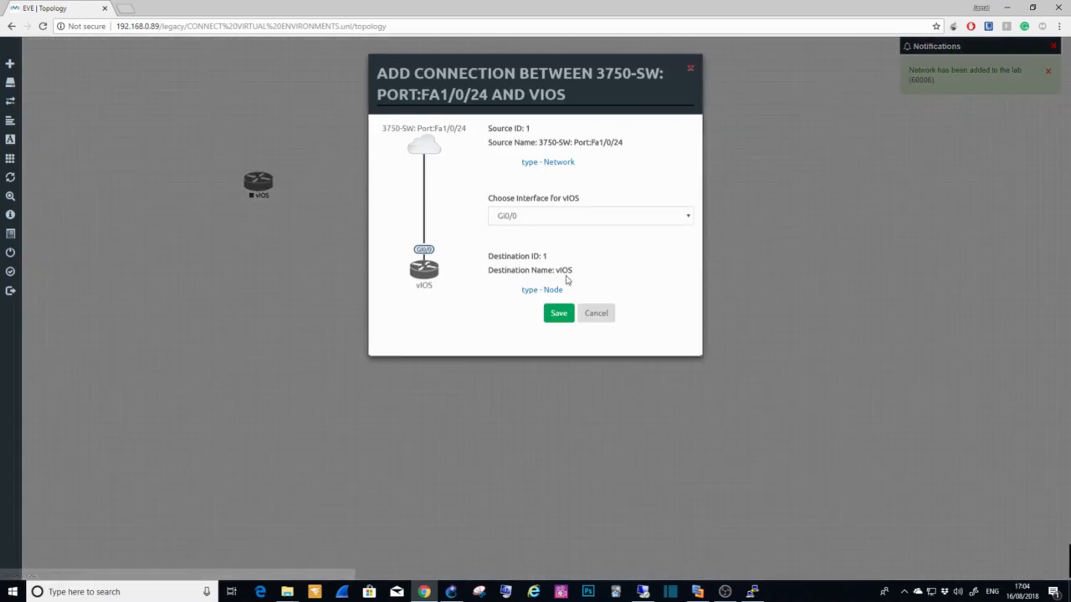
left_click(558, 316)
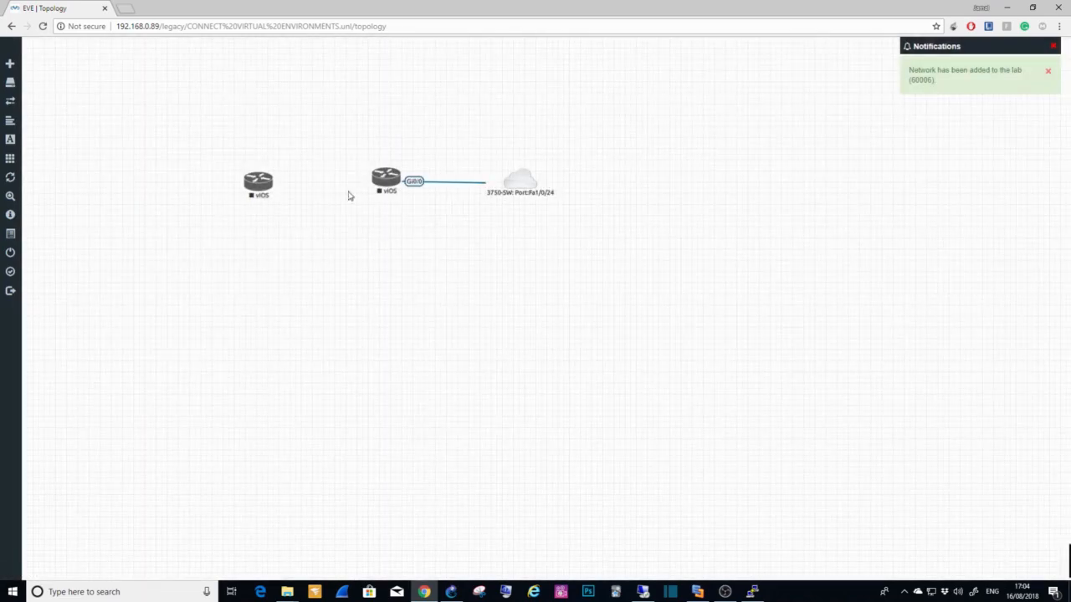
left_click_drag(395, 176, 261, 199)
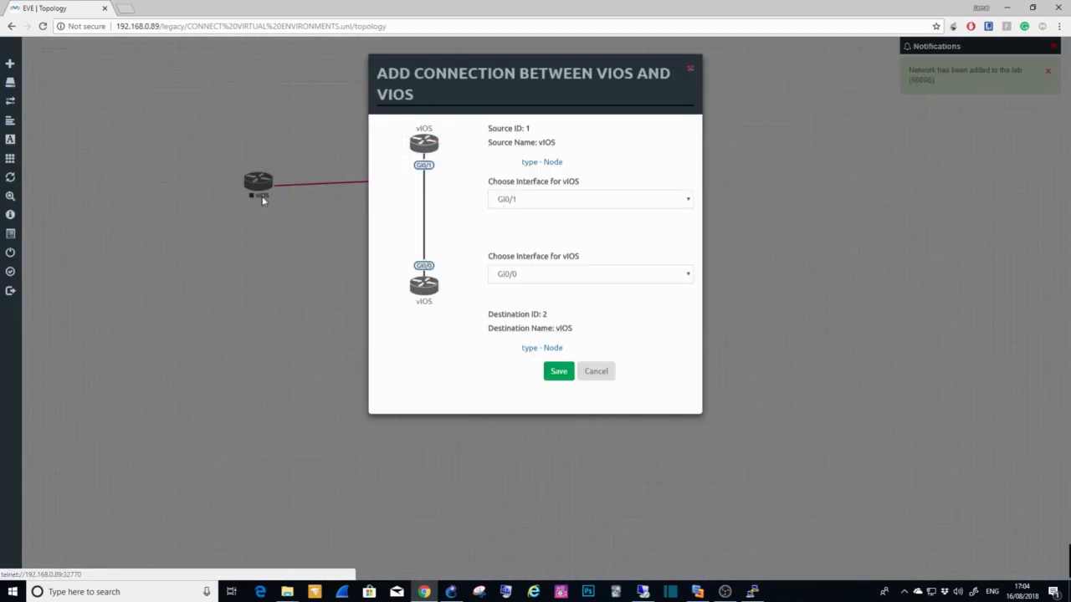
left_click(552, 372)
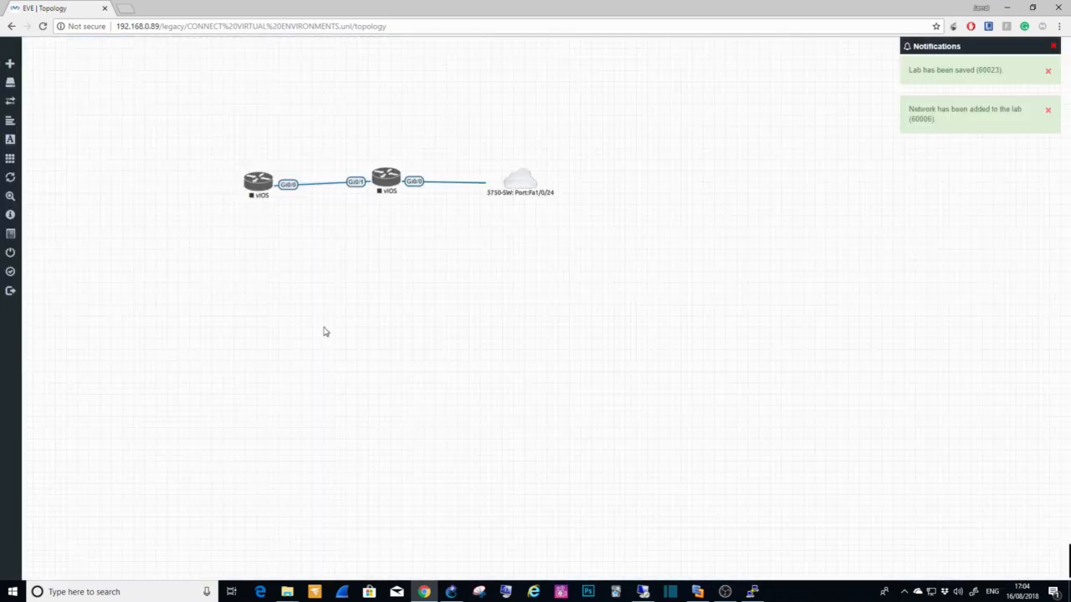
Step: Move the whole topology toward the left of the canvas, auto-align it, and set the cloud level with the two routers
left_click_drag(388, 188, 387, 190)
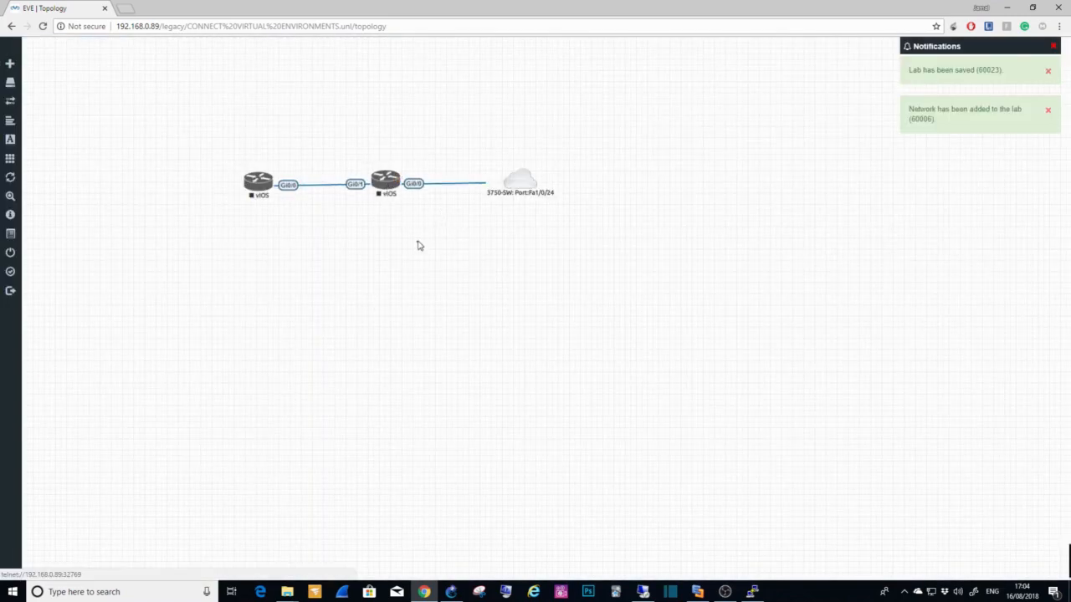
left_click_drag(161, 95, 660, 265)
left_click_drag(514, 191, 422, 199)
left_click(473, 277)
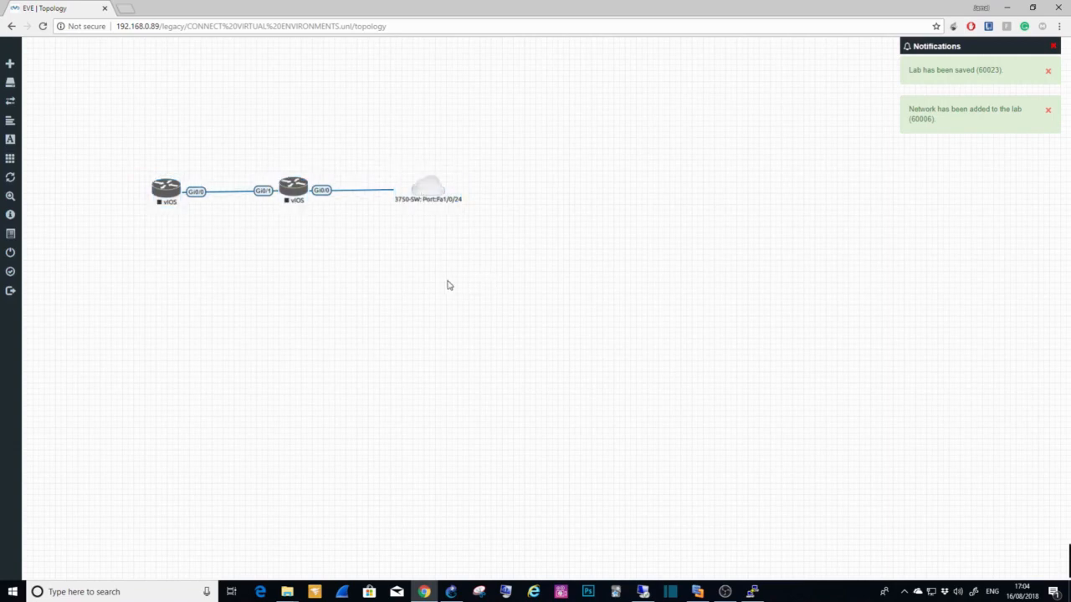
right_click(448, 285)
left_click(504, 405)
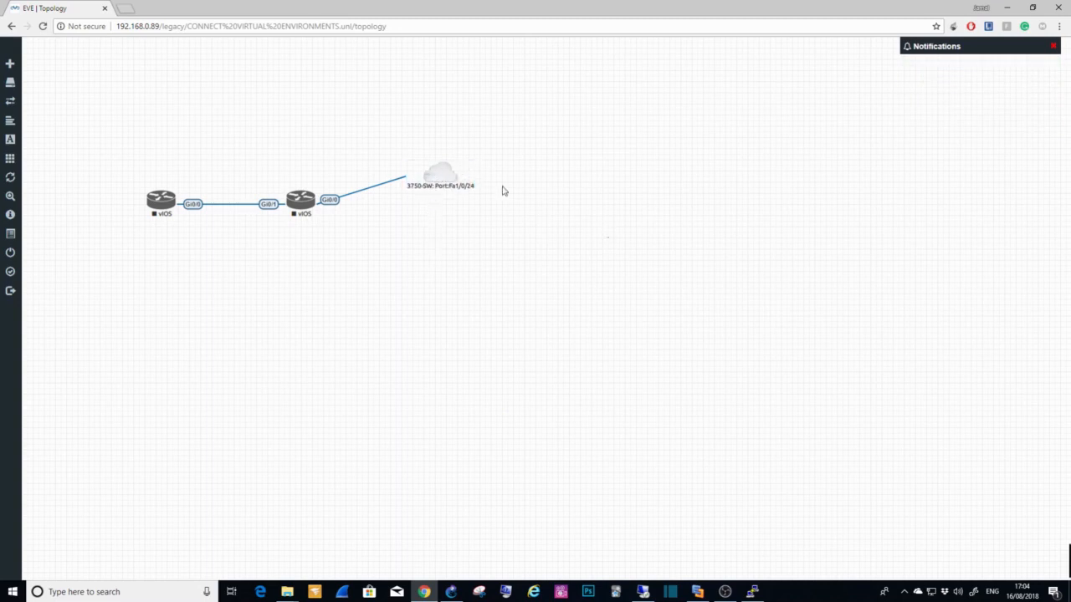
left_click(437, 173)
left_click_drag(439, 175, 448, 204)
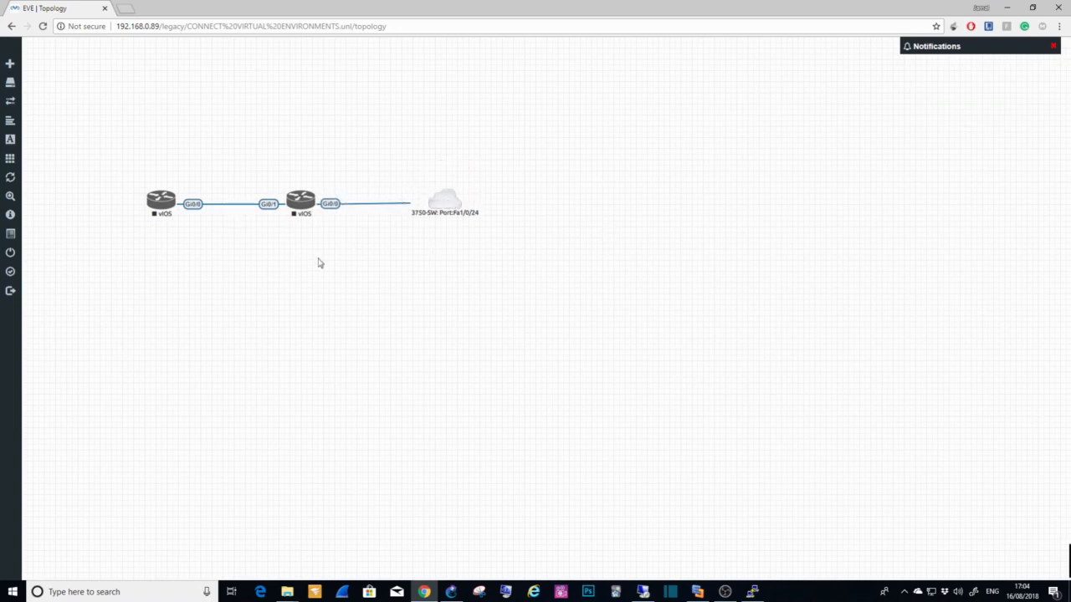
Step: Start both vIOS routers in the EVE-NG topology
right_click(303, 208)
left_click(333, 231)
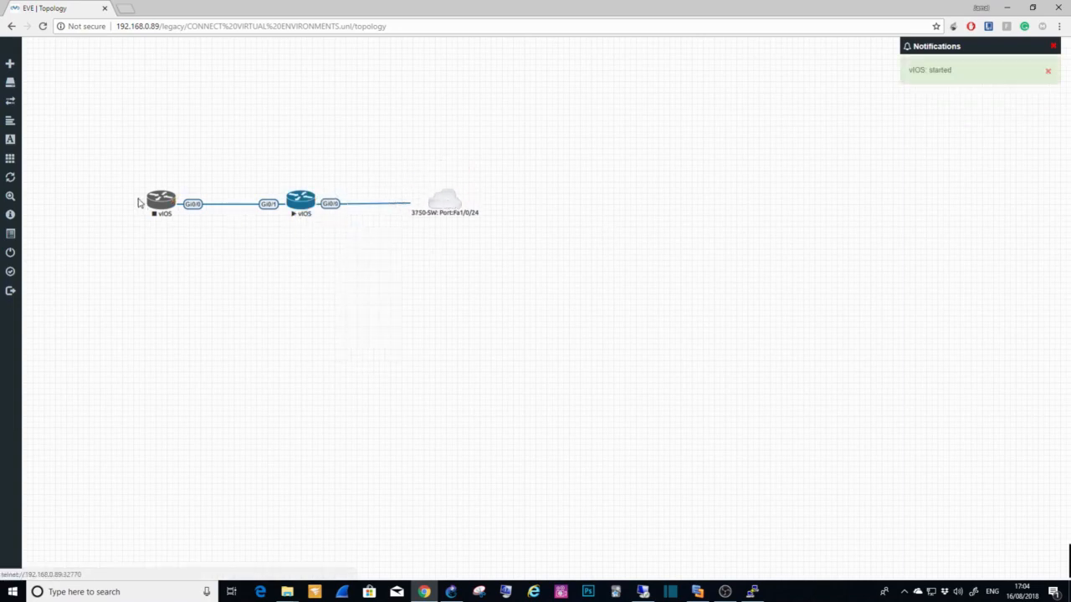
right_click(156, 204)
left_click(183, 228)
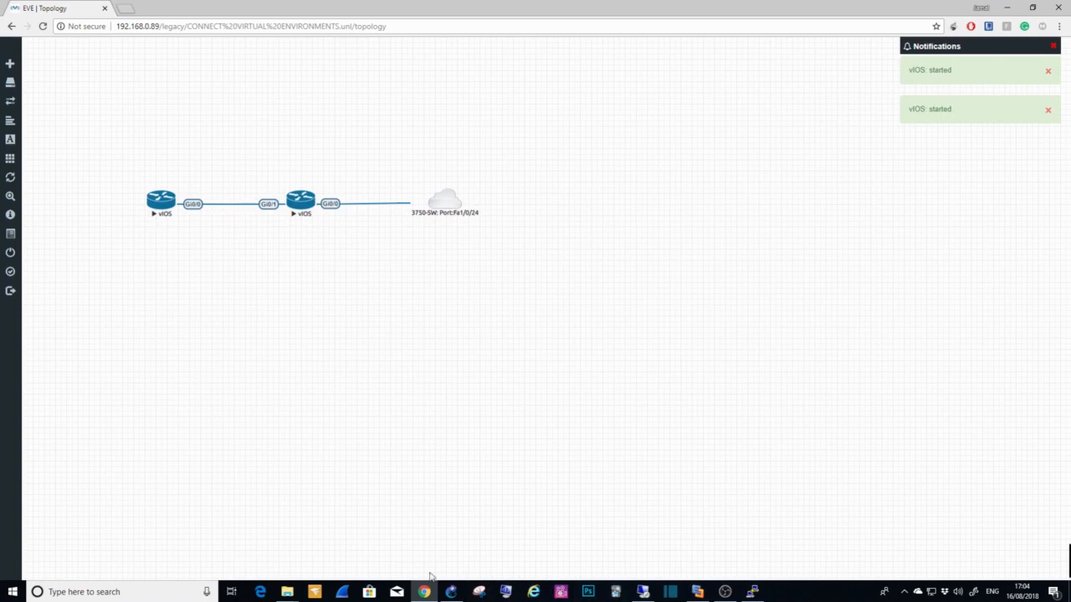
Step: Switch to GNS3, place Cloud-1 level with R1, and decline the initial configuration dialog in R1's console
left_click(451, 592)
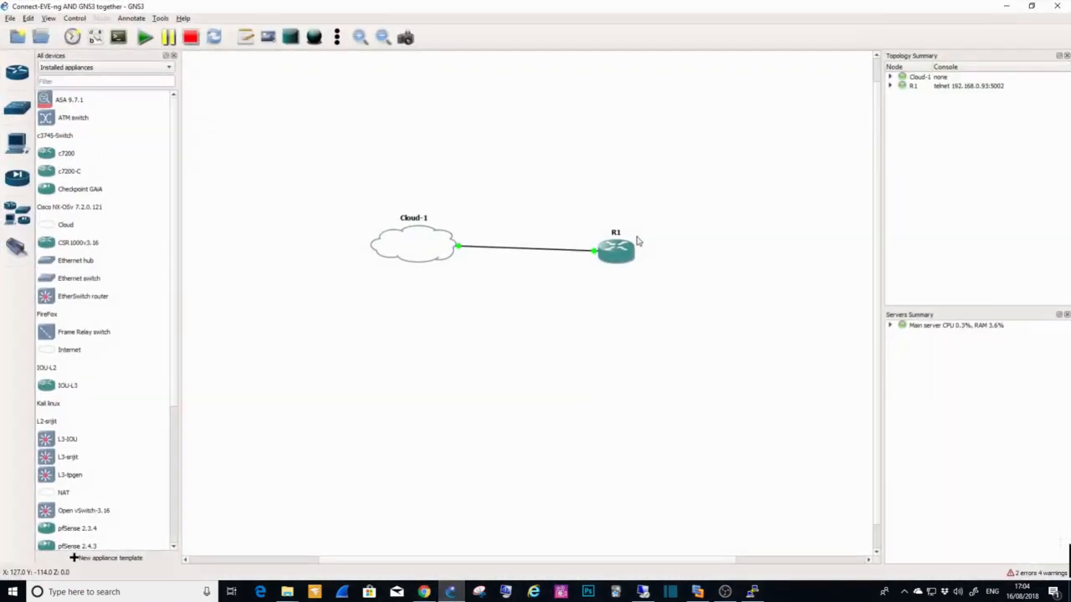
left_click_drag(416, 255, 419, 253)
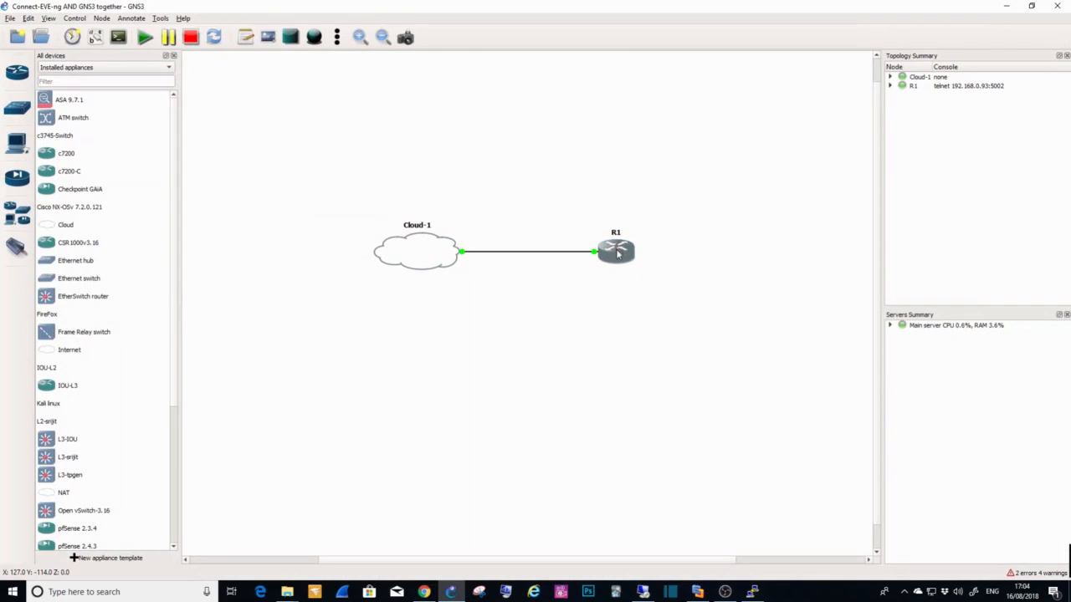
right_click(616, 253)
left_click(627, 319)
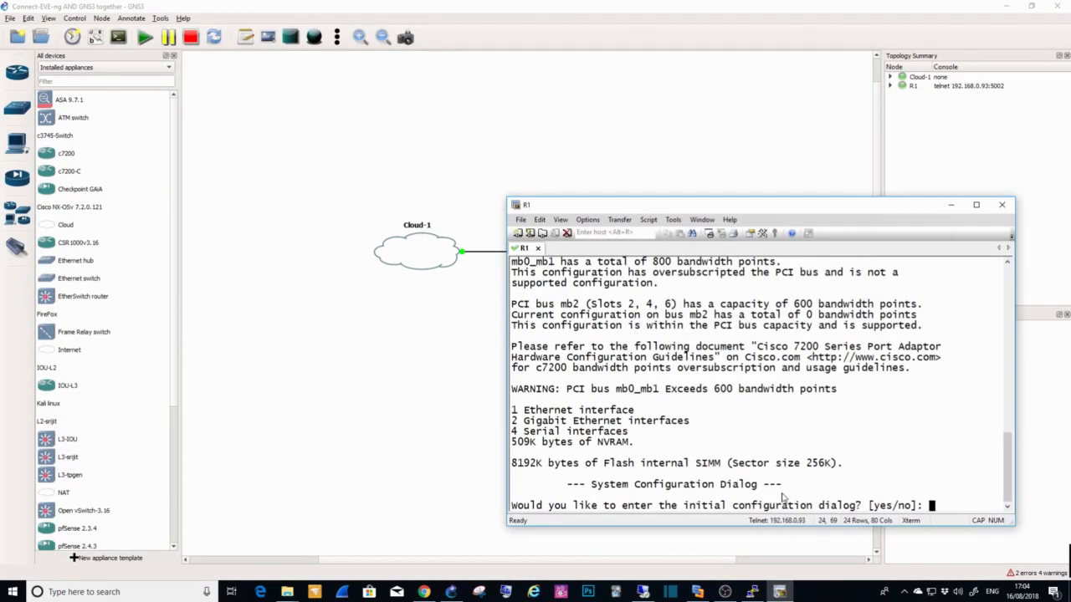
type("N")
key("Return")
left_click(459, 184)
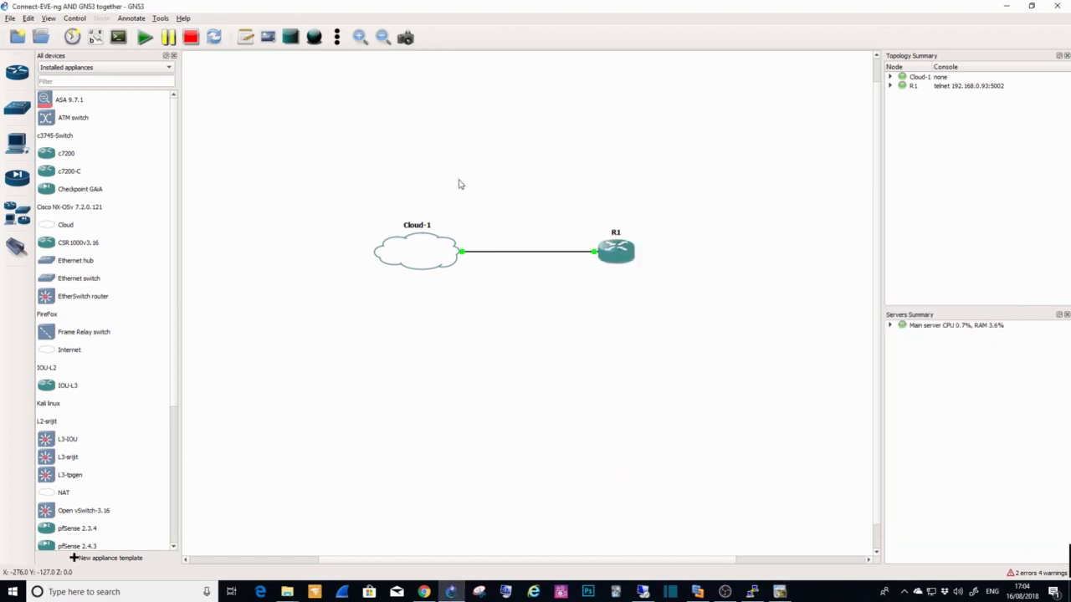
Step: Add a note reading "192.168.200.0/24" above the link between Cloud-1 and R1
left_click(245, 36)
left_click(499, 231)
type("192.168.2")
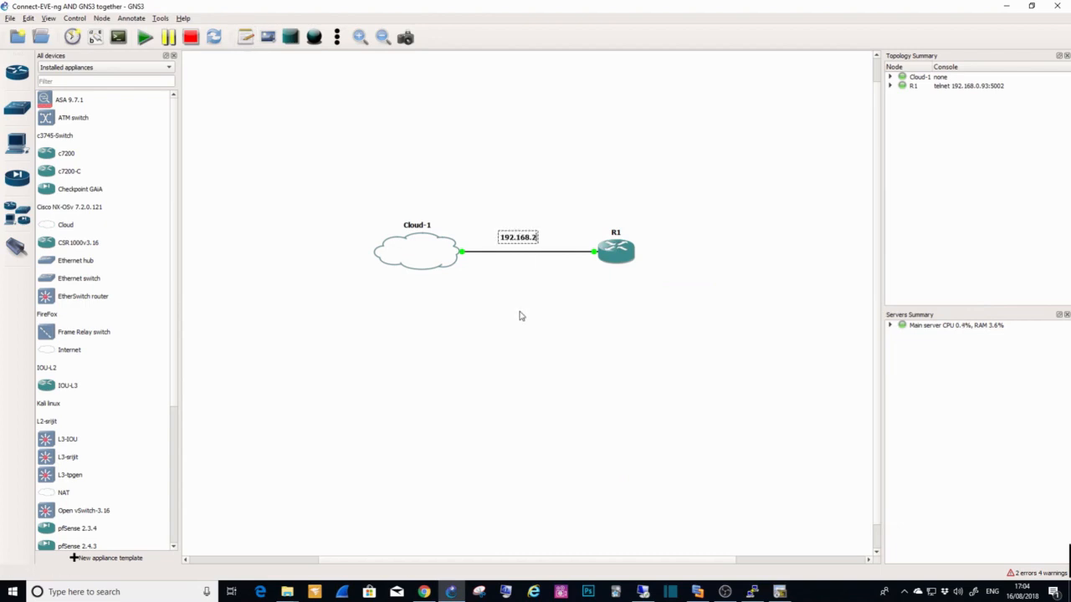
type("00.0/ 24")
left_click(517, 278)
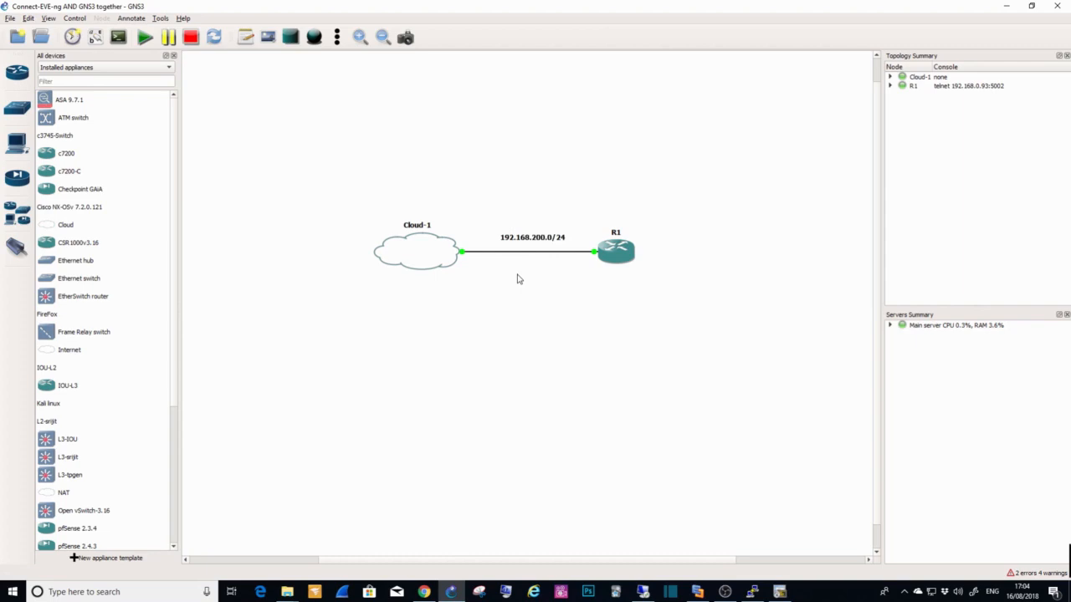
Step: Add notes just below the link, ".1" at the R1 end and ".100" at the Cloud-1 end
left_click(245, 37)
left_click(580, 270)
type(".1")
right_click(584, 273)
left_click(599, 283)
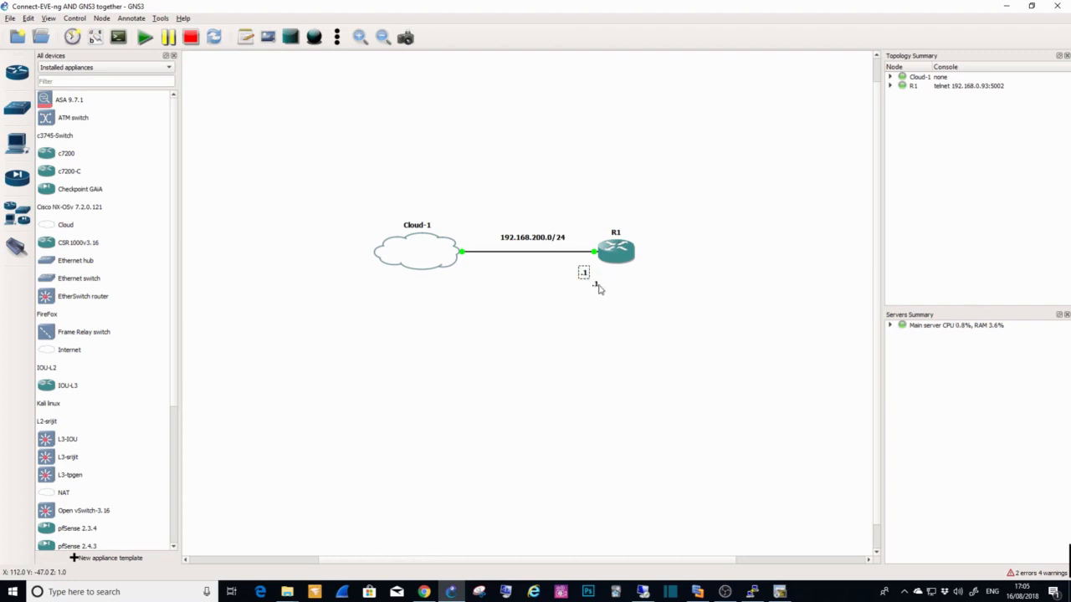
left_click_drag(599, 289, 469, 269)
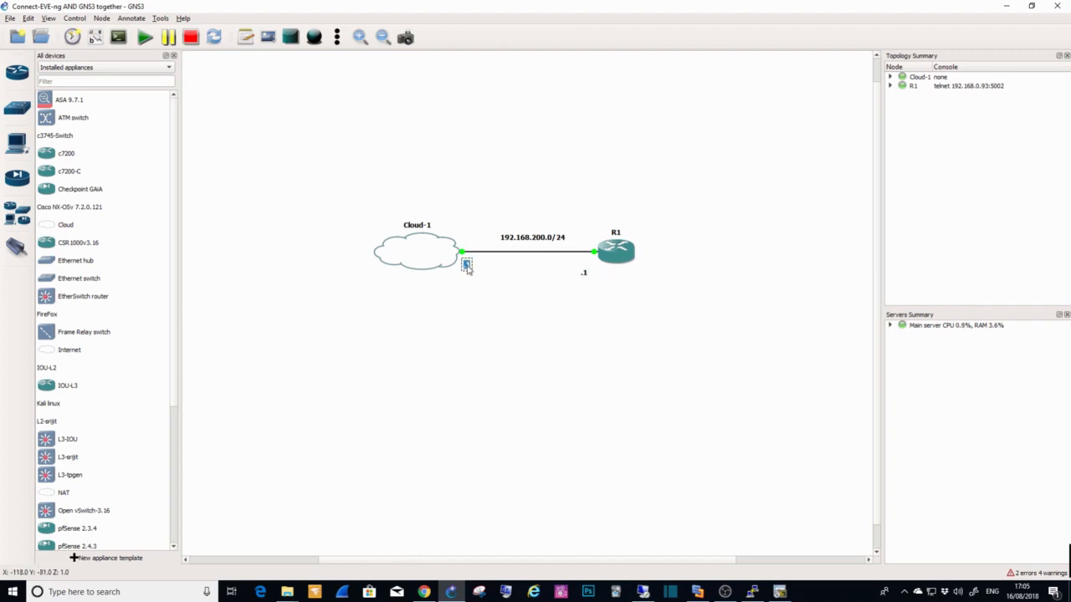
type(".100")
left_click(532, 295)
left_click_drag(584, 273, 594, 266)
left_click(567, 277)
left_click(465, 265)
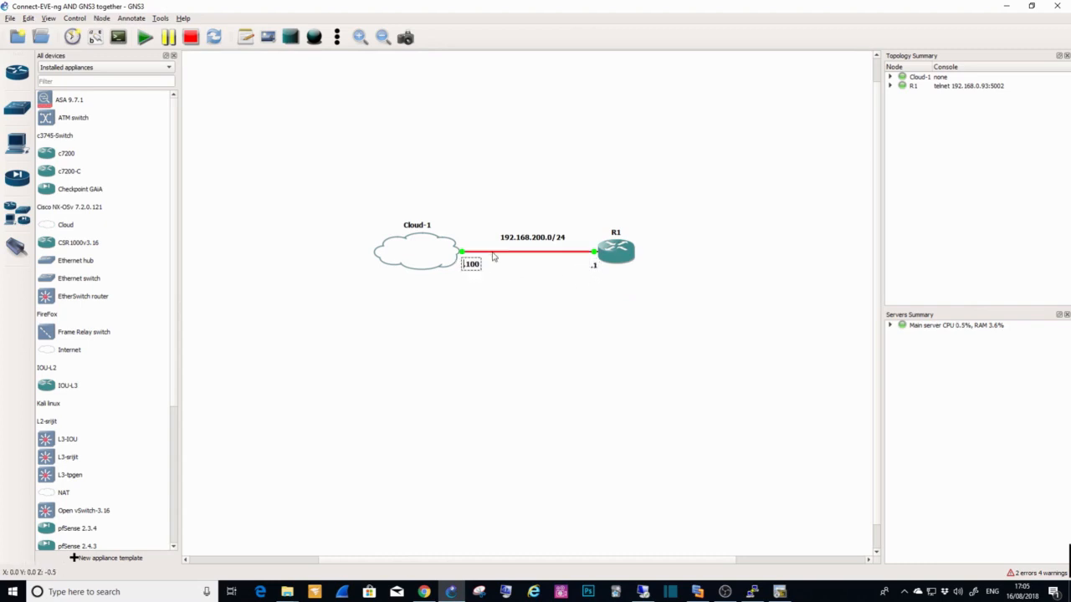
left_click(496, 303)
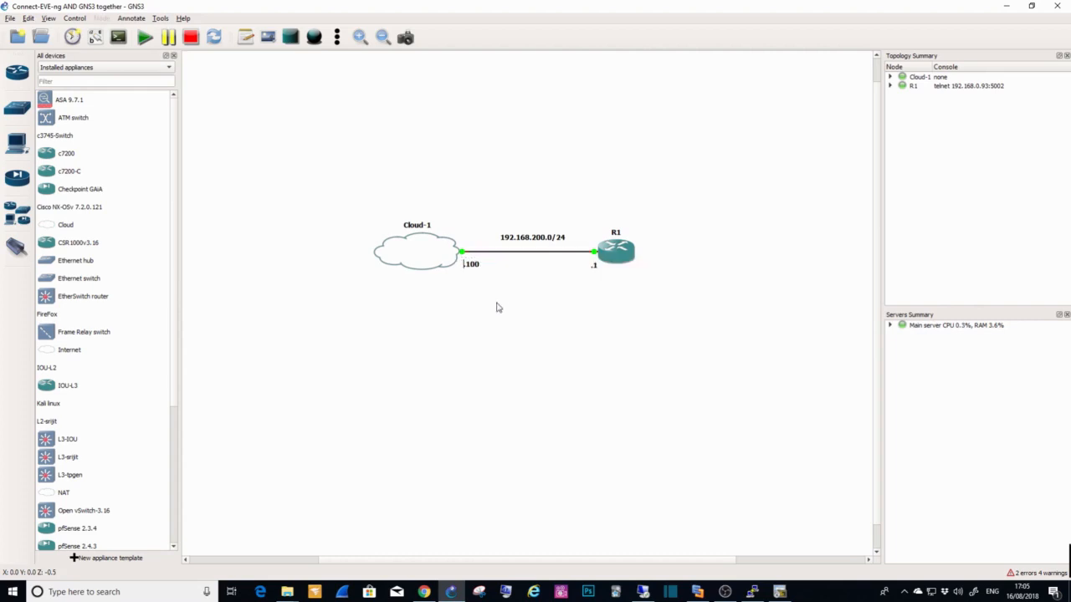
Step: Switch to the physical switch's COM3 PuTTY console, enter global configuration mode and disable DNS lookup with "no ip domain-lookup"
left_click(752, 591)
type("EN")
key("Return")
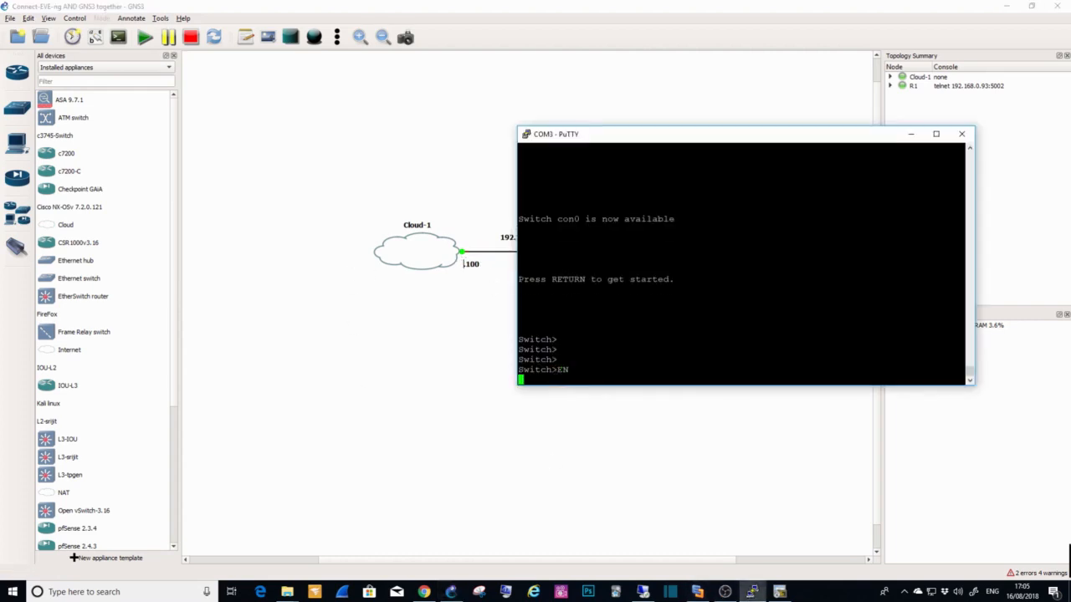
type("conf t")
key("Return")
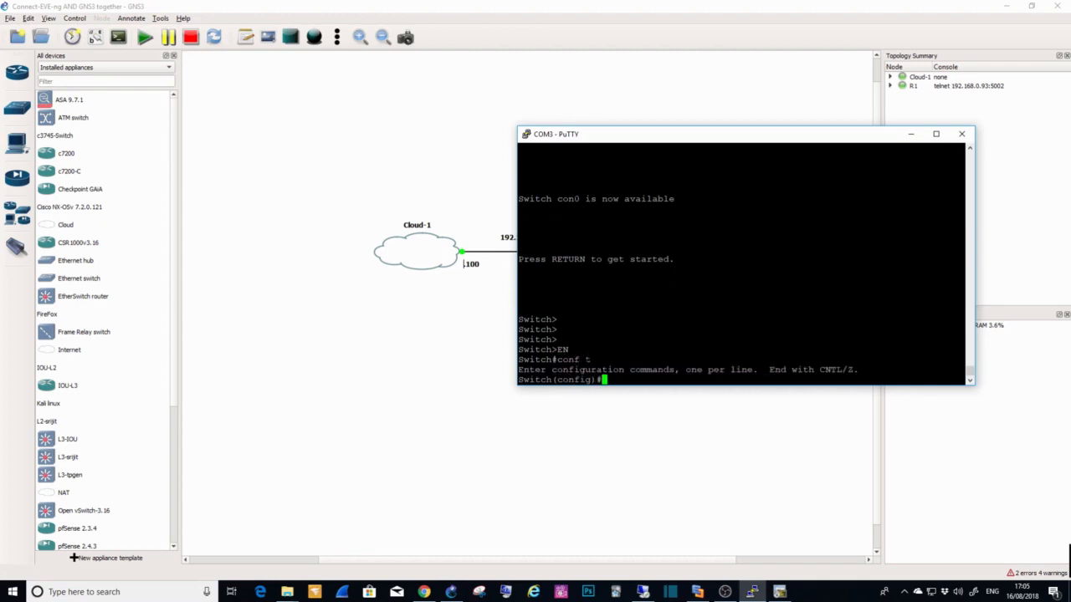
type("no ip domain-loo")
key("Return")
type("no ip domain-lookup")
key("Return")
Step: Configure console line 0 of the switch with "login" and "logging synchronous"
type("line con 0")
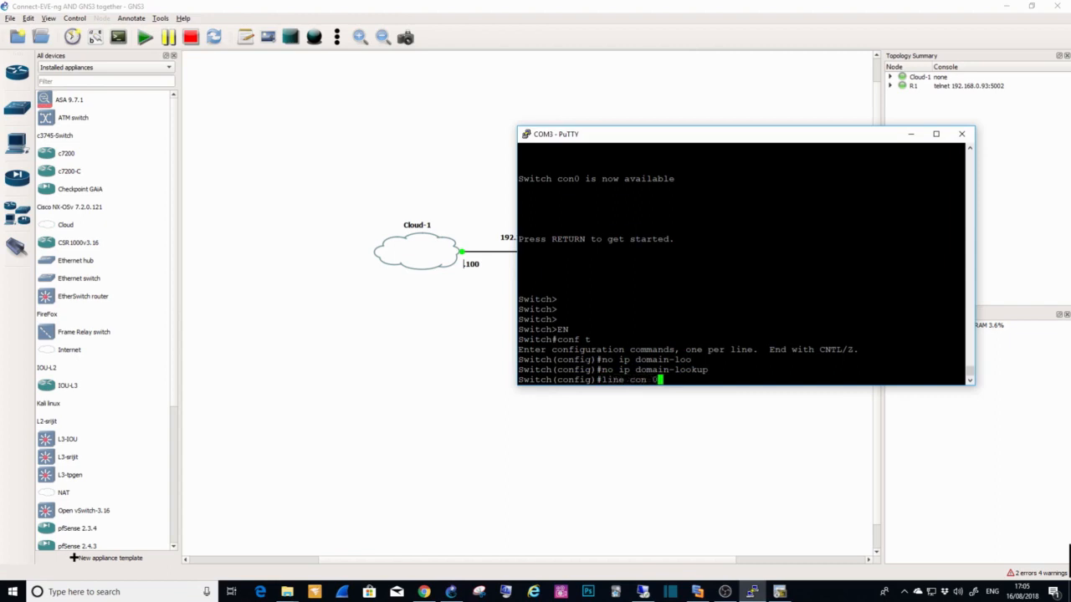
key("Return")
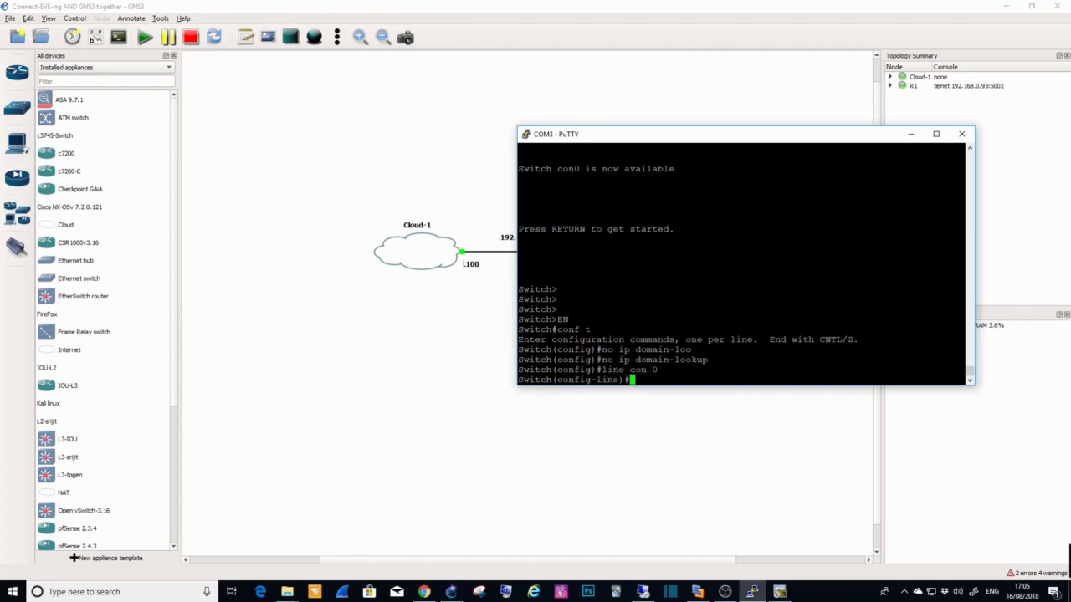
type("login")
key("Return")
type("logi")
key("BackSpace")
type("goin")
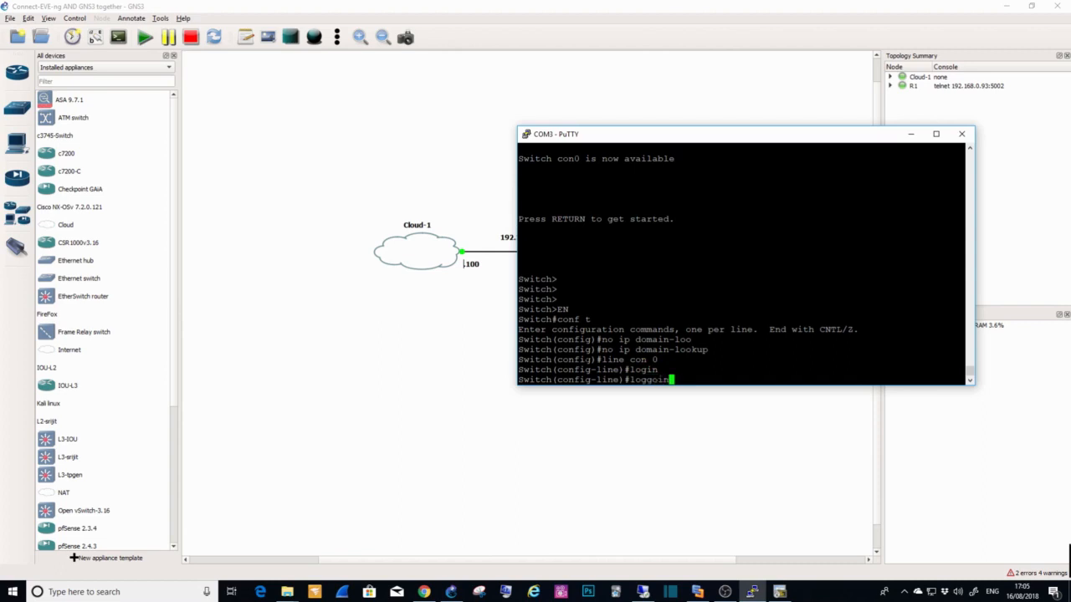
key("BackSpace")
key("BackSpace")
key("BackSpace")
type("in")
key("Tab")
type("syn")
key("Tab")
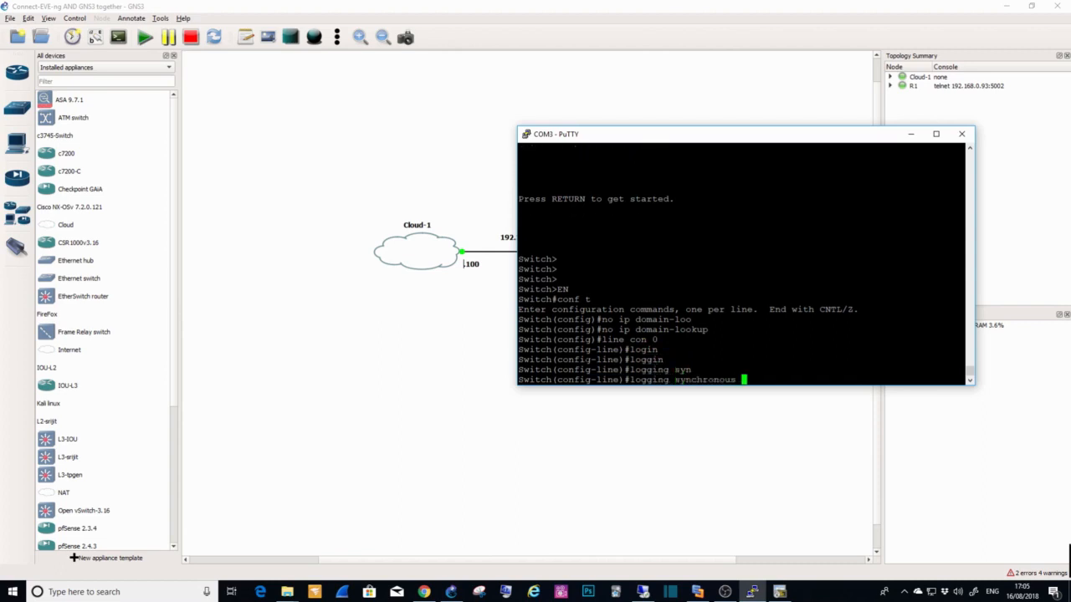
key("Return")
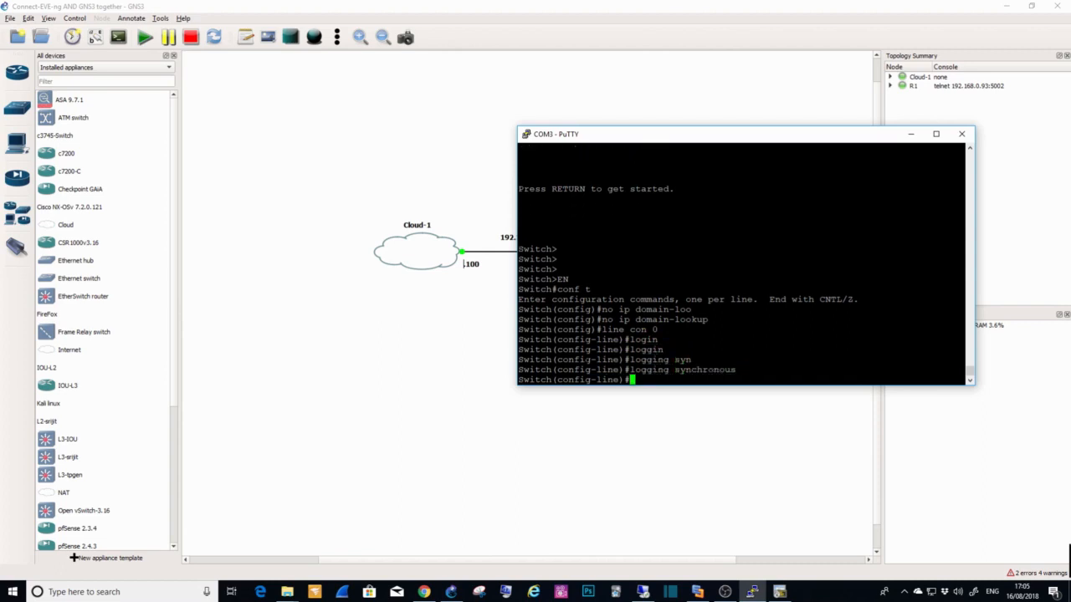
Step: Set the switch's hostname to 3750-SW
type("hostname 3750-SW")
key("Return")
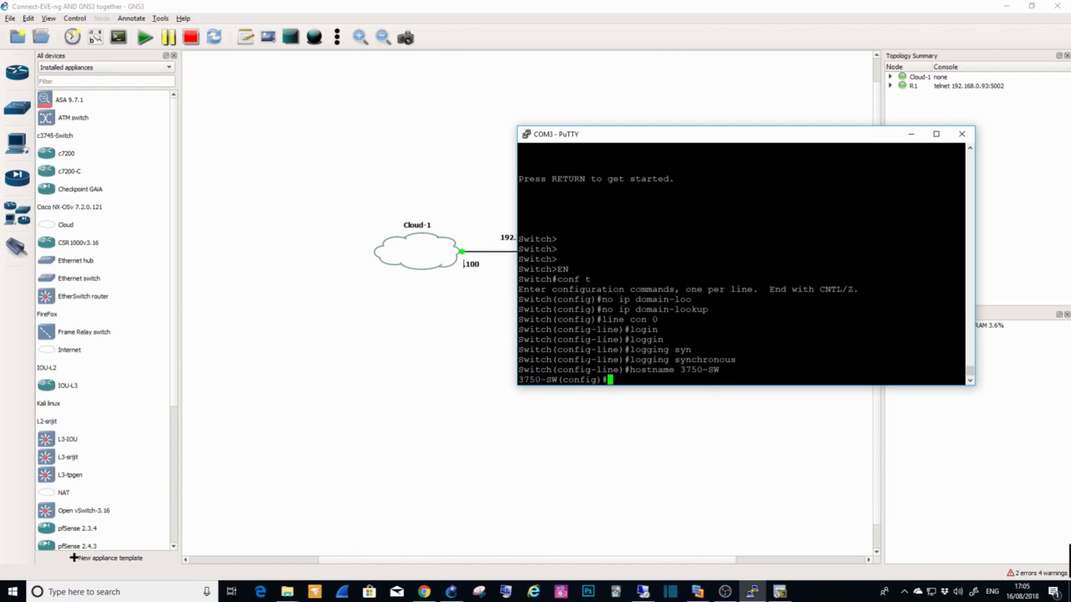
Step: List the switch's interfaces from configuration mode with "do show ip int b"
type("int")
key("BackSpace")
key("BackSpace")
key("BackSpace")
key("BackSpace")
type("do sh")
type("w ip int b")
key("Return")
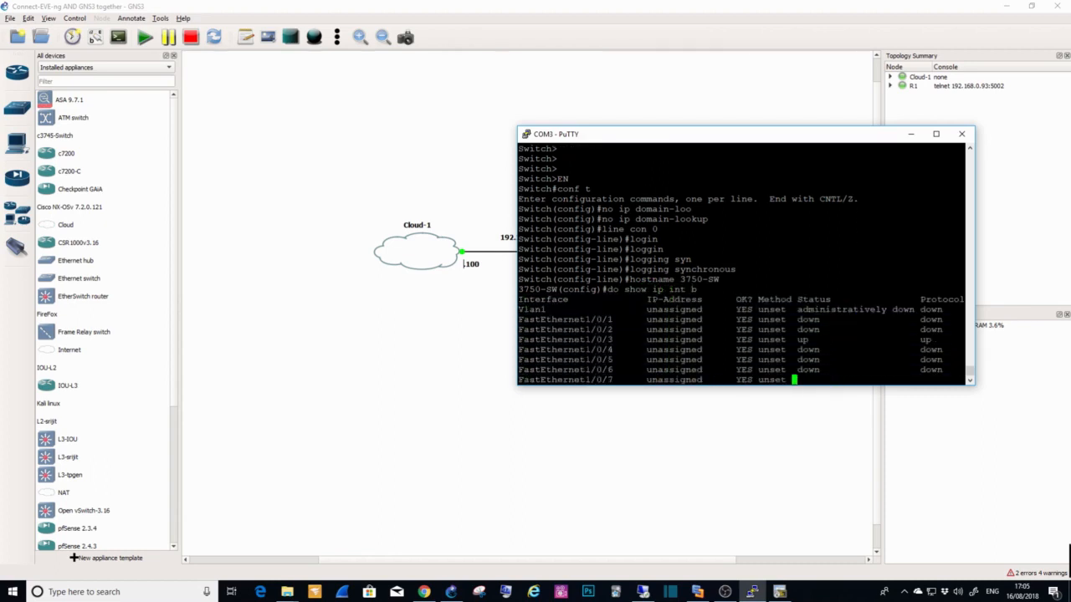
Step: Page through the interface list and examine the status and protocol of FastEthernet1/0/3 and FastEthernet1/0/24
left_click_drag(609, 136, 552, 165)
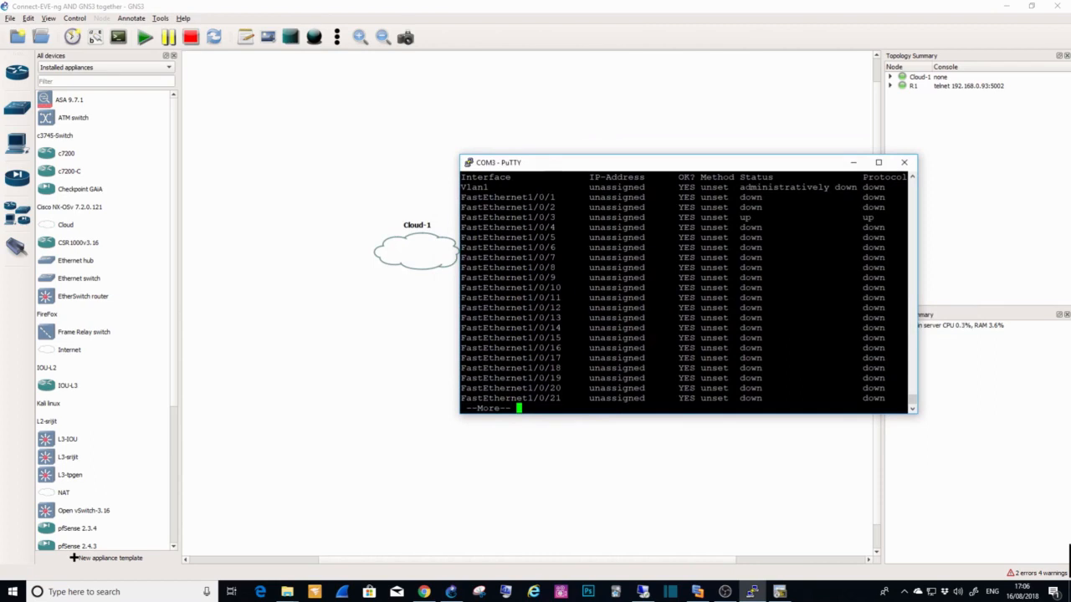
left_click_drag(555, 217, 461, 217)
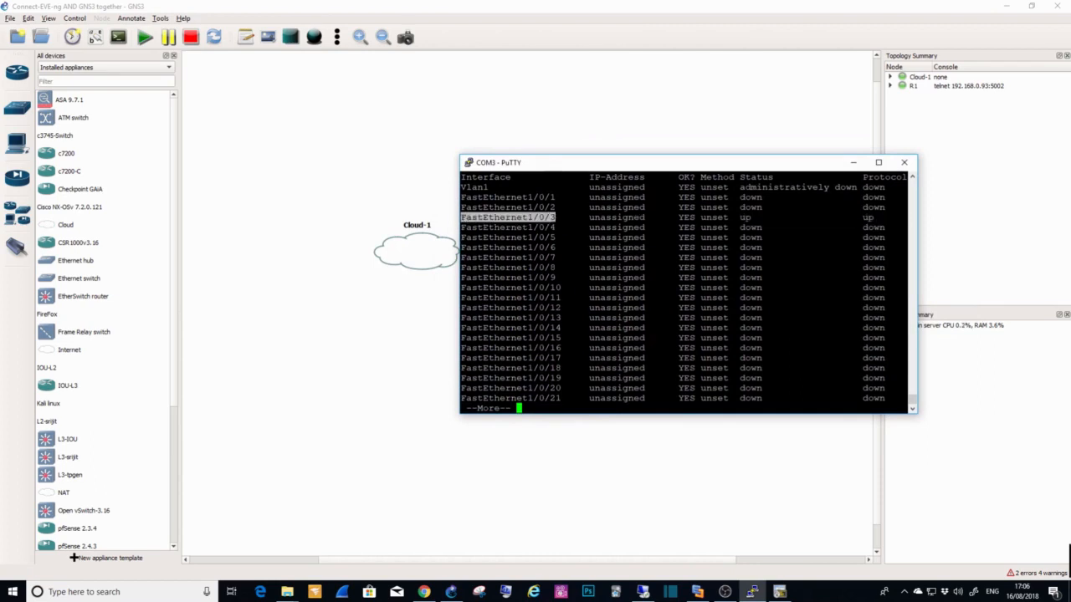
left_click_drag(740, 217, 776, 217)
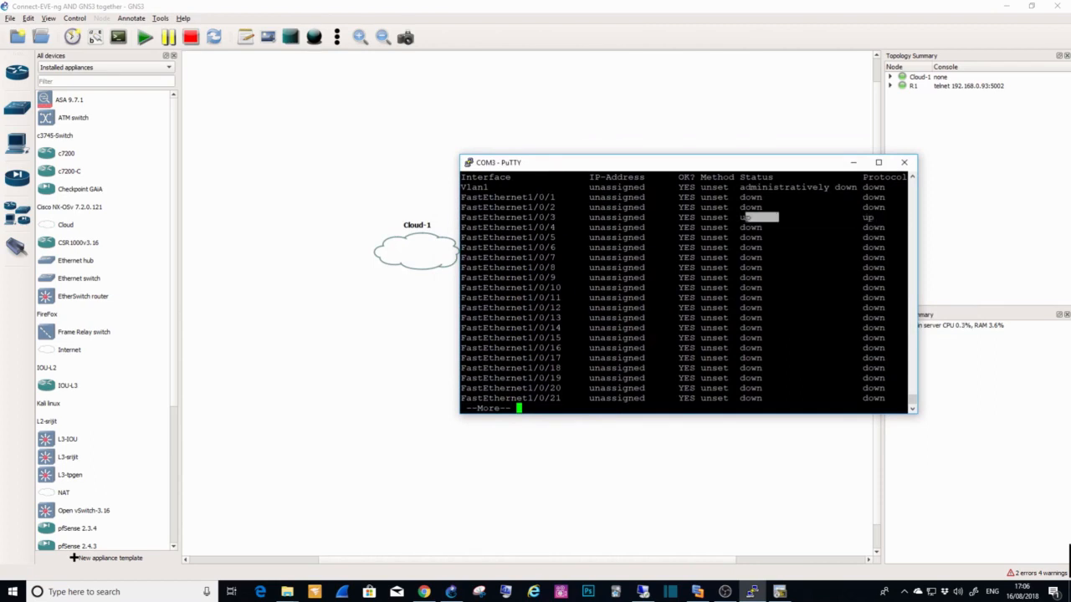
left_click_drag(863, 217, 907, 217)
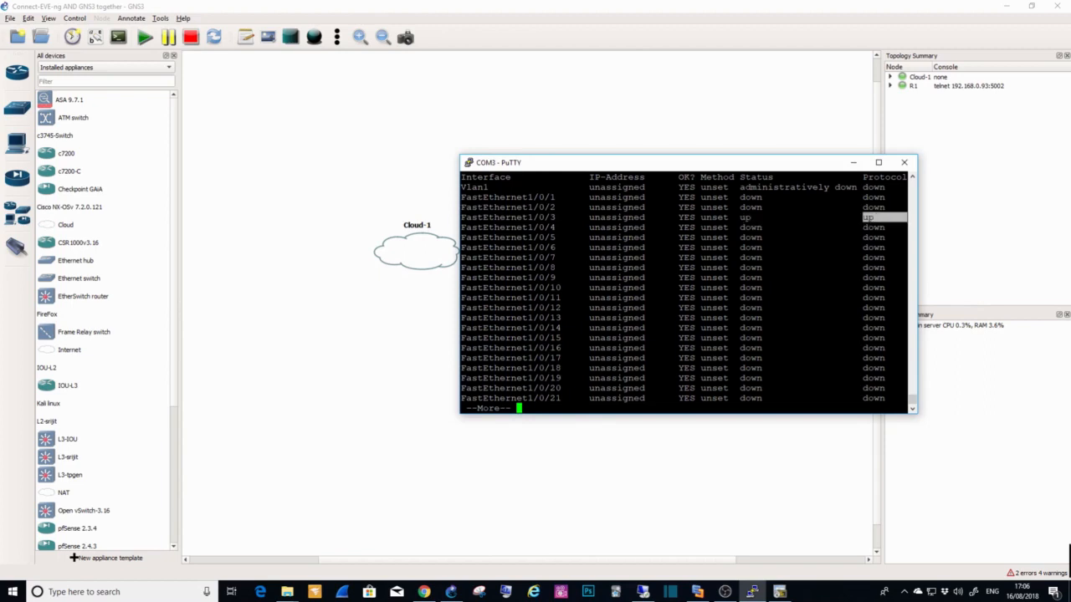
key("space")
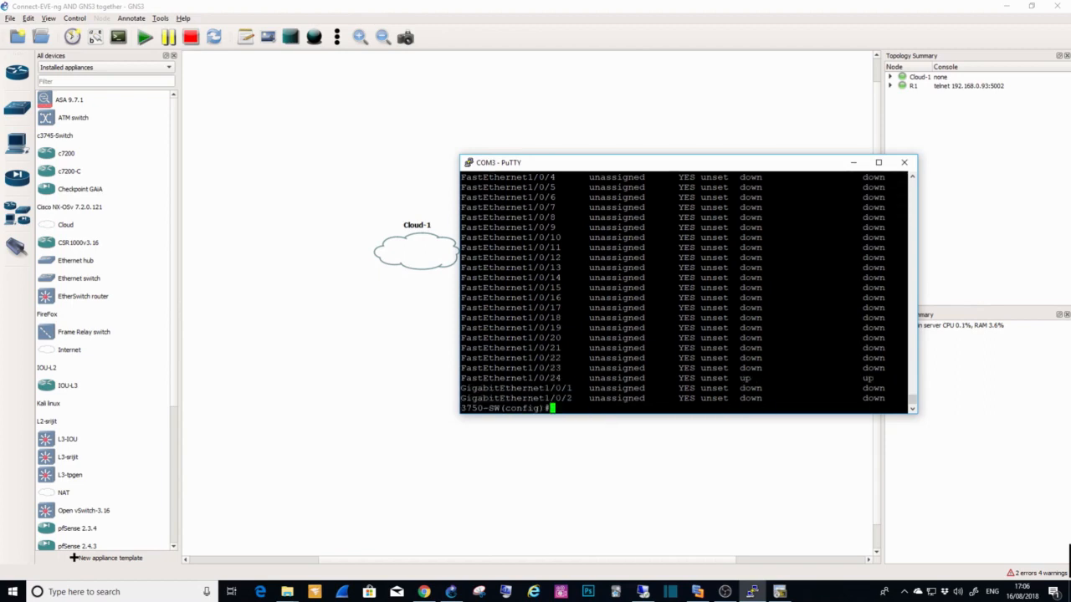
left_click_drag(527, 378, 566, 378)
left_click_drag(740, 378, 751, 378)
left_click_drag(858, 378, 907, 378)
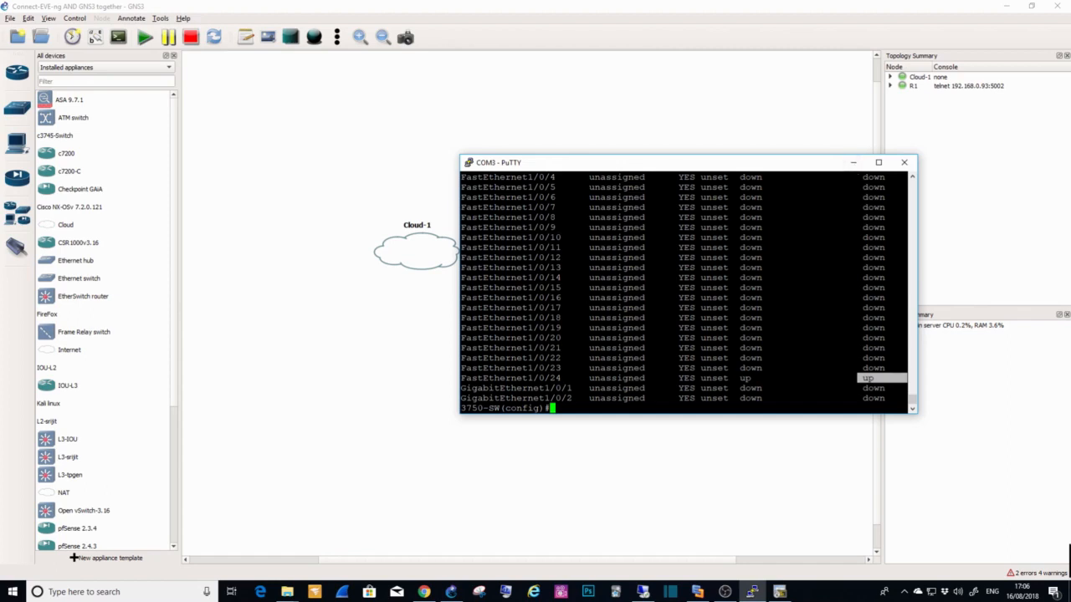
Step: Create VLAN 200 on the switch and name it GNS3
type("int")
key("BackSpace")
key("BackSpace")
key("BackSpace")
key("BackSpace")
type("vlan 100")
left_click_drag(569, 165, 473, 216)
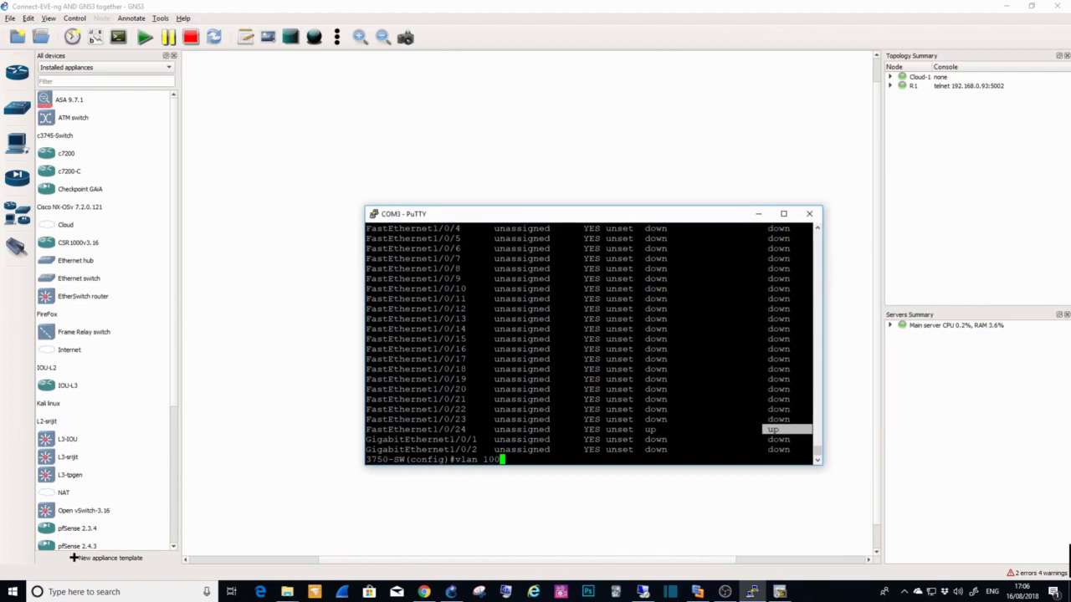
key("BackSpace")
key("BackSpace")
key("BackSpace")
type("200")
key("Return")
type("name ")
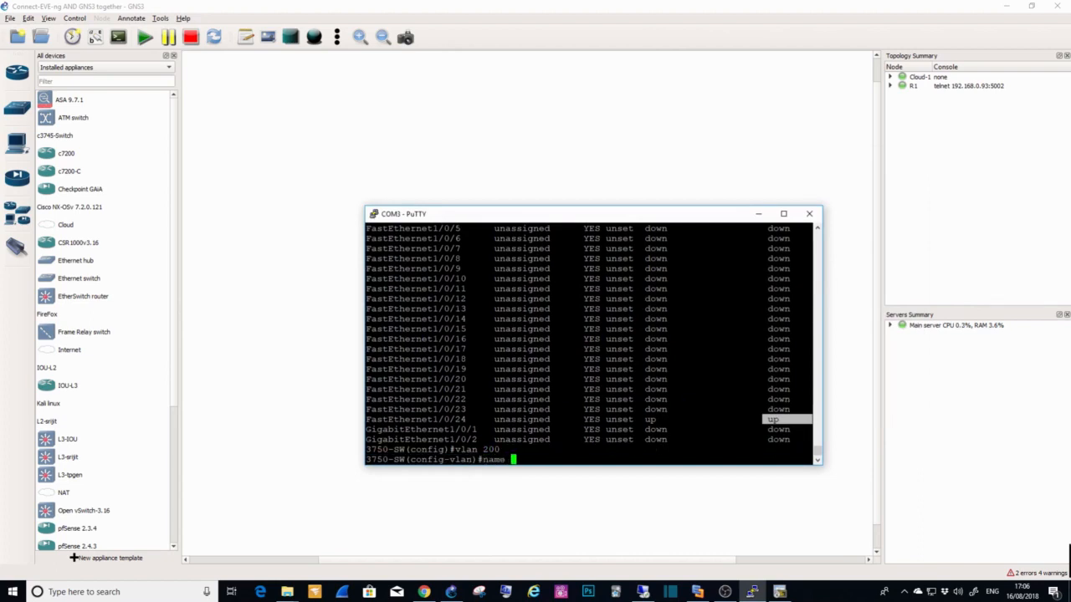
type("GNS3")
key("Return")
Step: Create VLAN 100 on the switch and name it EVE-NG
type("vlan 100")
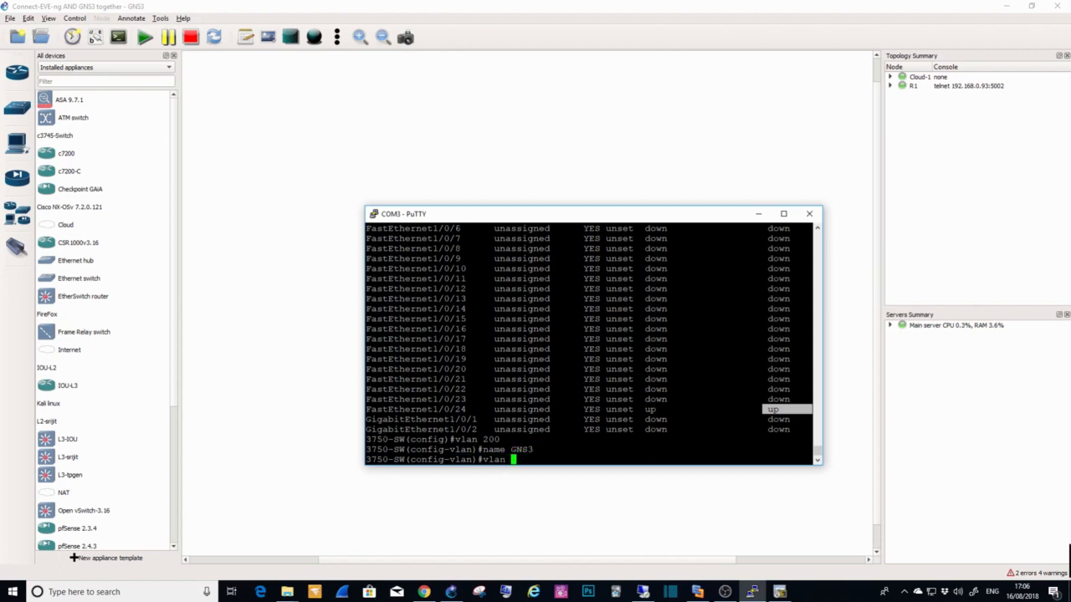
key("Return")
type("name ")
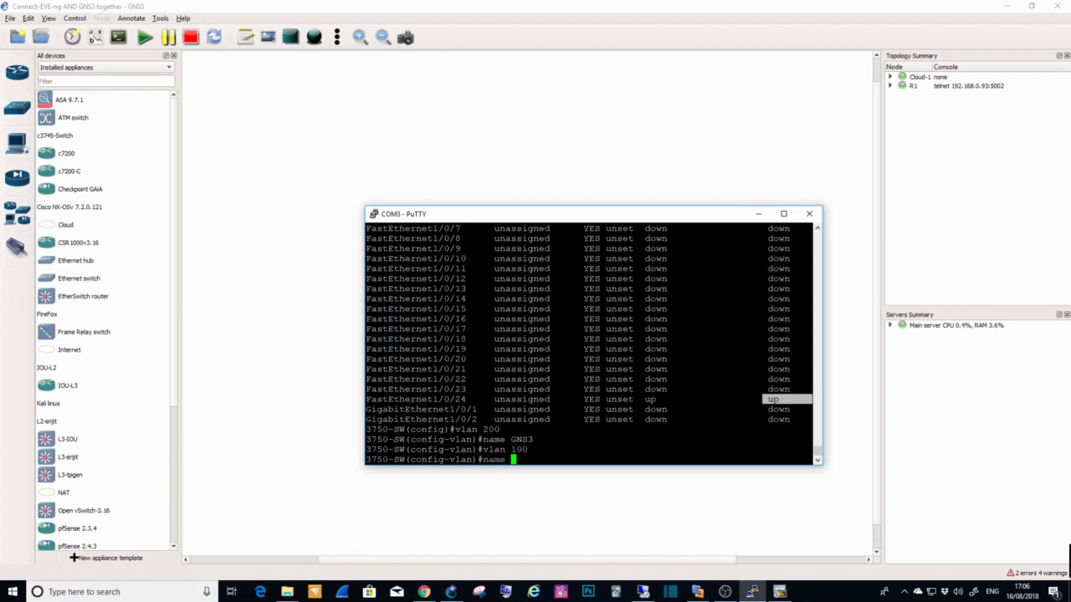
type("EVE-NG")
key("Return")
Step: List the switch's VLANs from VLAN configuration mode with "do show vlan b", repeating the command to look for VLAN 100
type("do show vlan b")
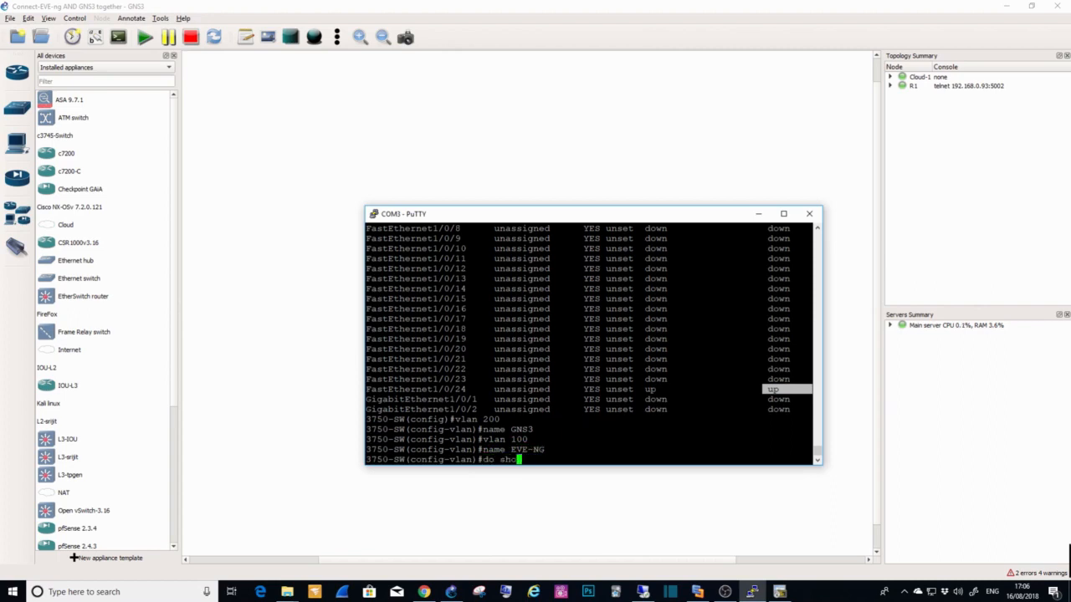
key("Return")
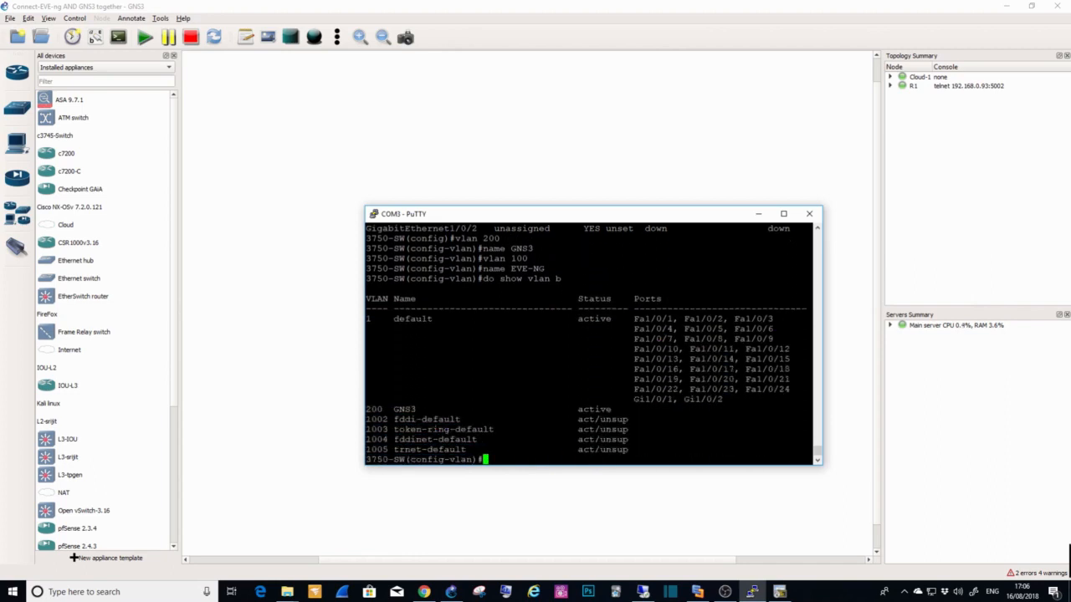
key("Up")
key("Return")
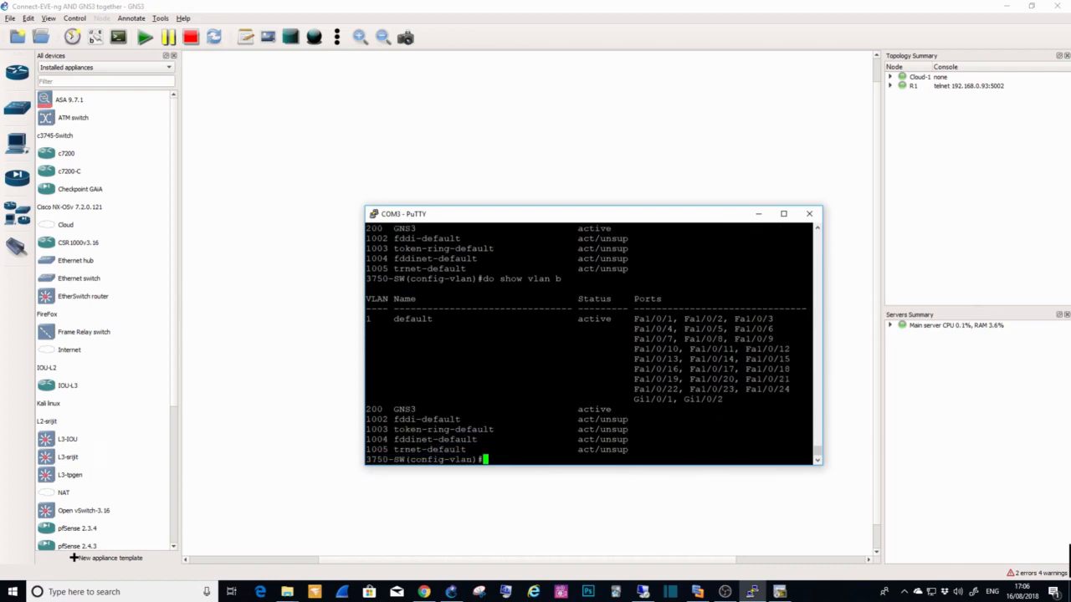
key("Up")
key("Return")
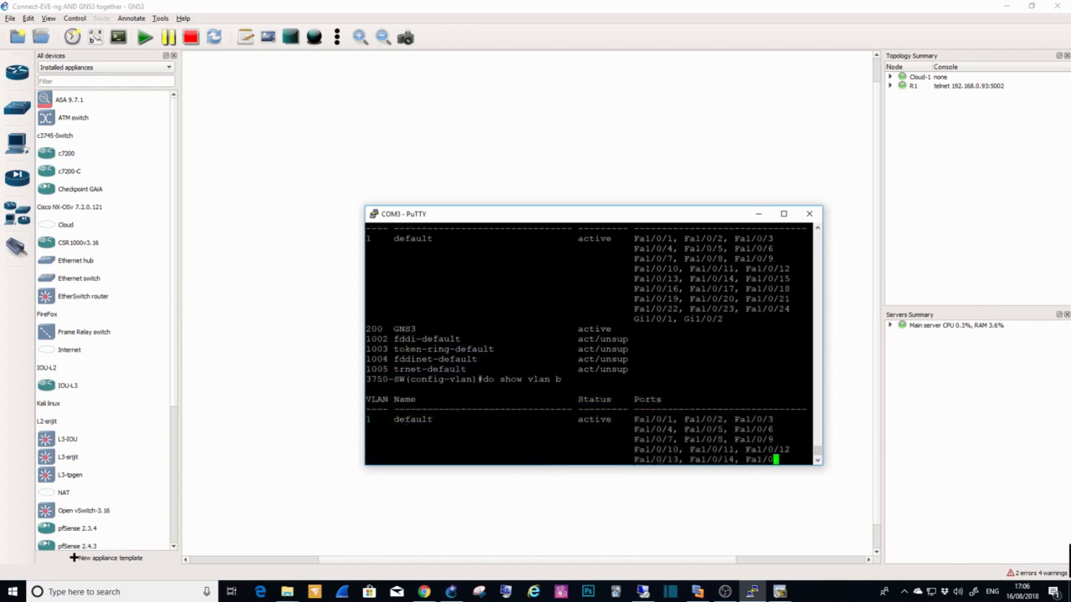
Step: Exit to privileged mode and list the switch's VLANs with "sh vlan b"
type("exit")
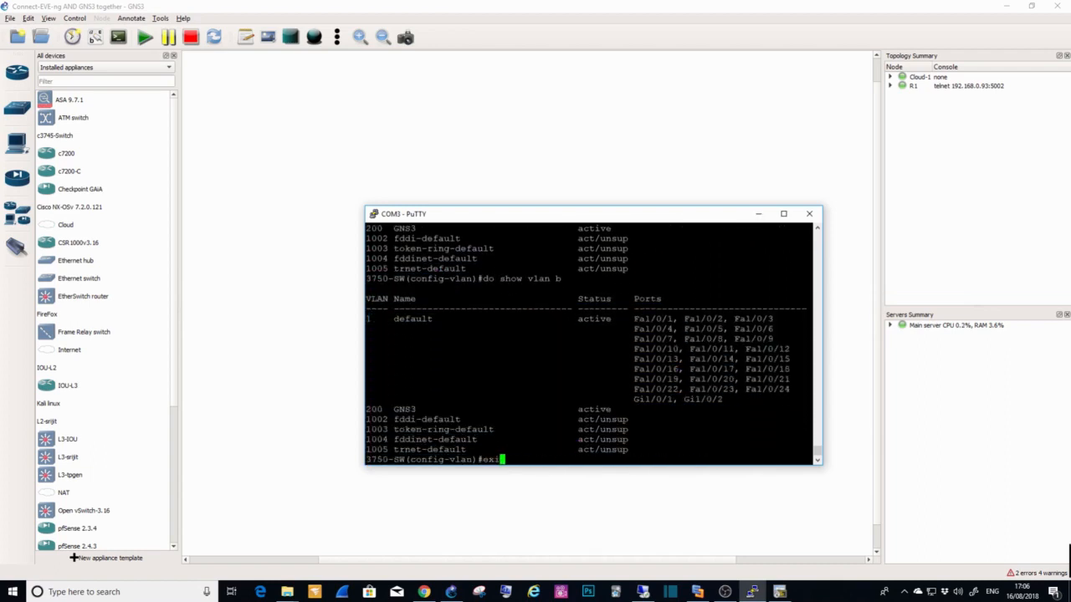
key("Return")
type("exit")
key("Return")
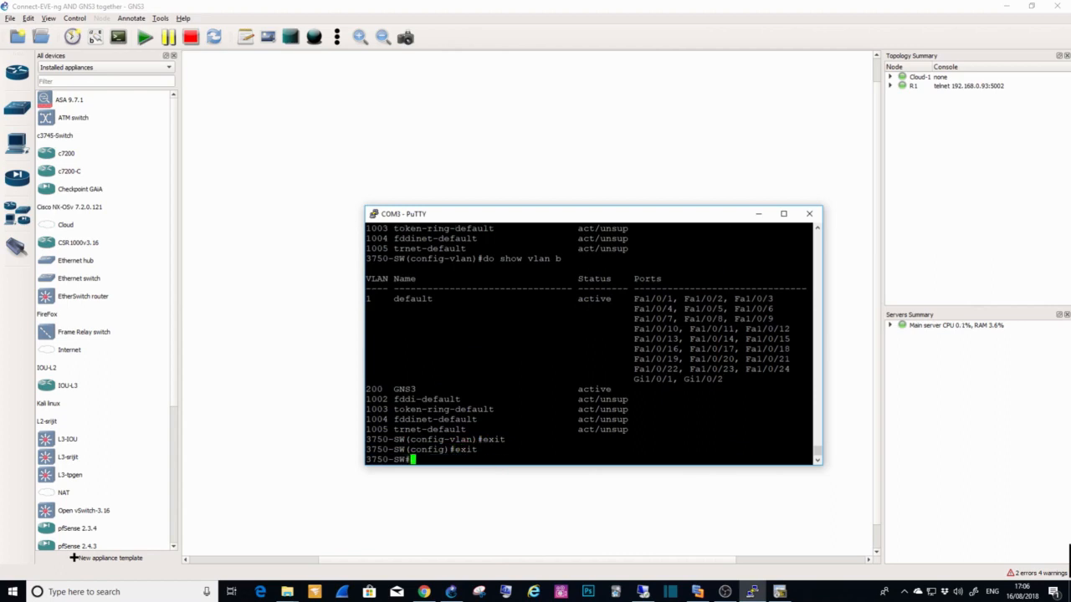
type("shwo")
key("BackSpace")
key("BackSpace")
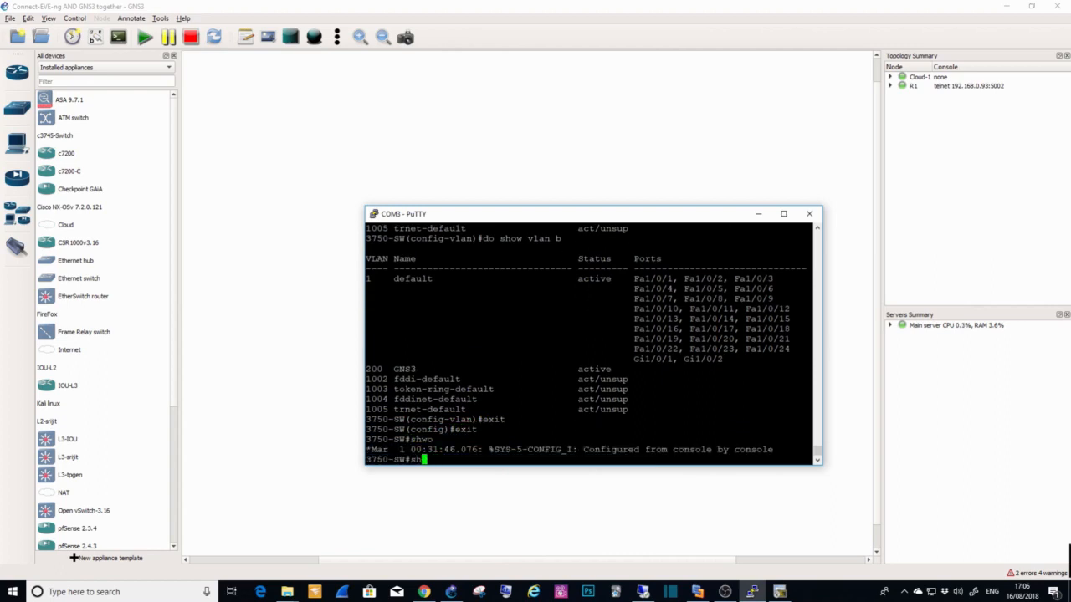
type("vlan b")
key("Return")
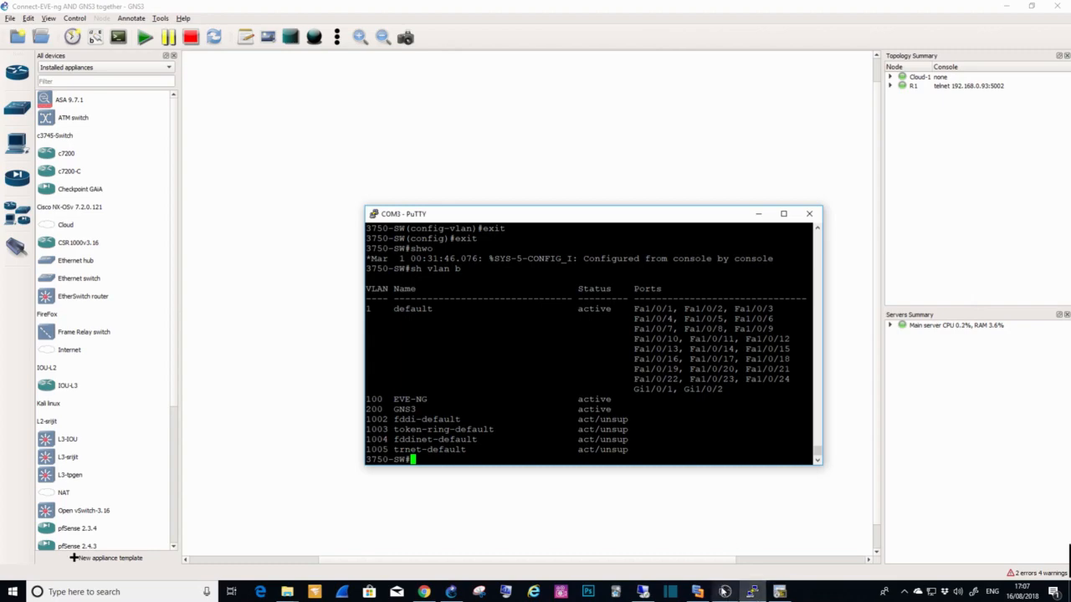
Step: Check the GNS3 port in the Edraw Max topology diagram and set the switch's interface fa1/0/3 to access mode
left_click(697, 591)
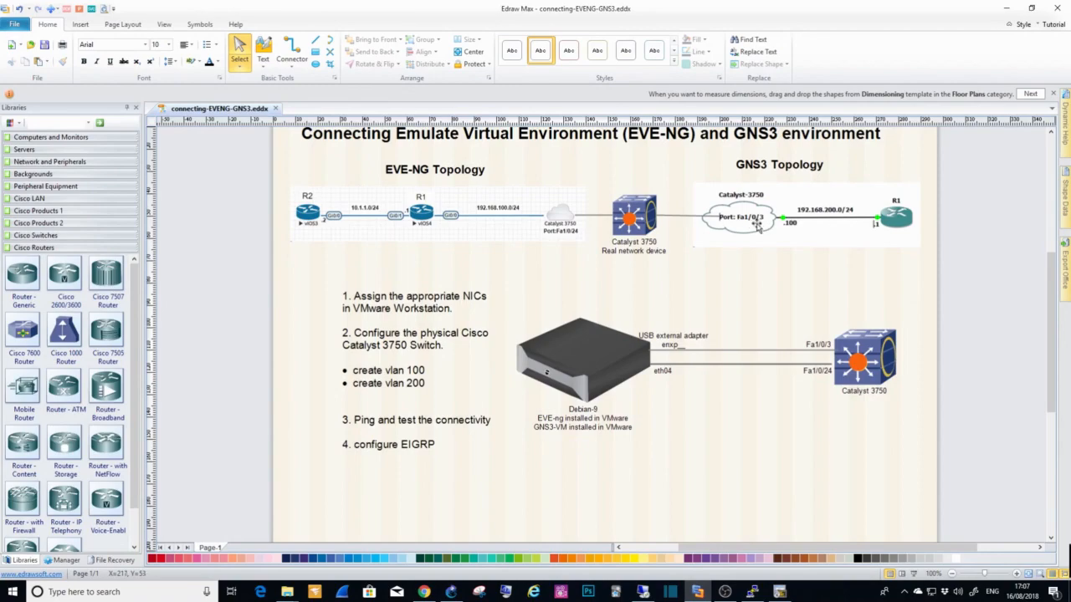
left_click(1006, 8)
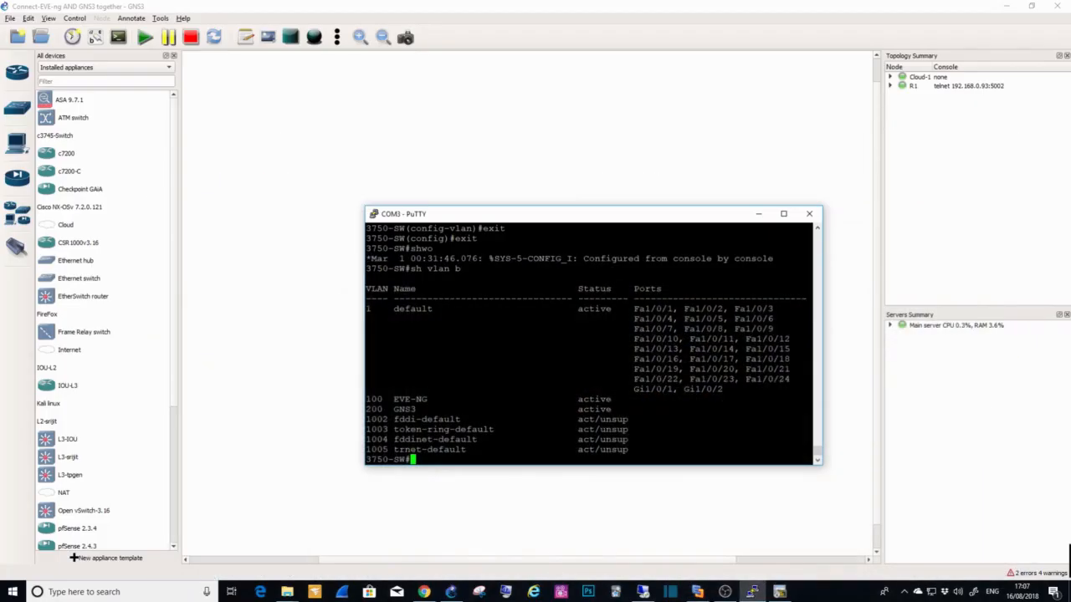
type("conf t")
key("Return")
type("int ")
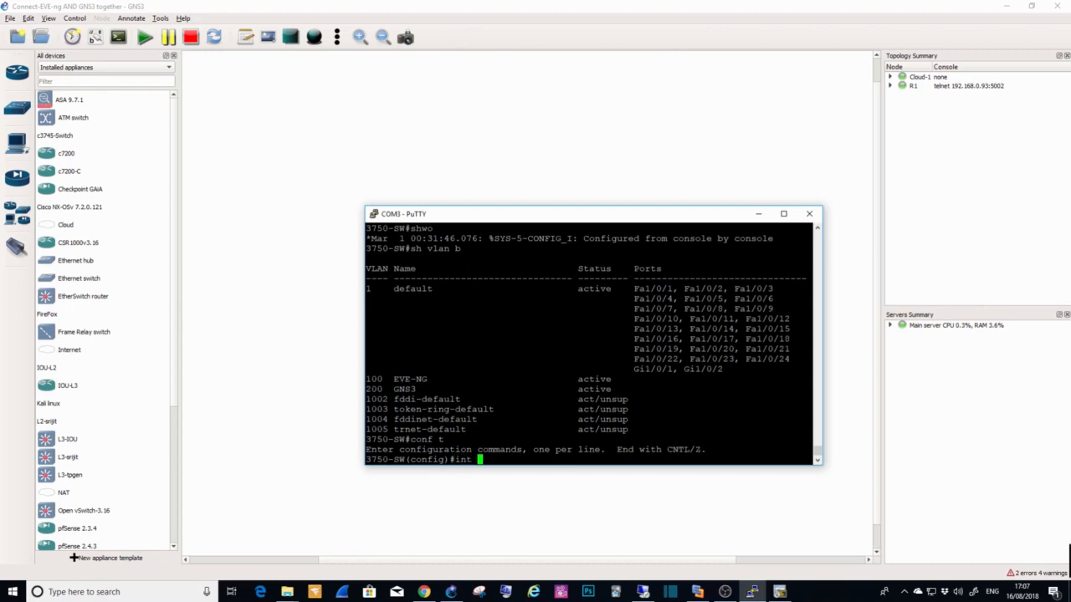
type("fa1/0/3")
key("Return")
type("sw")
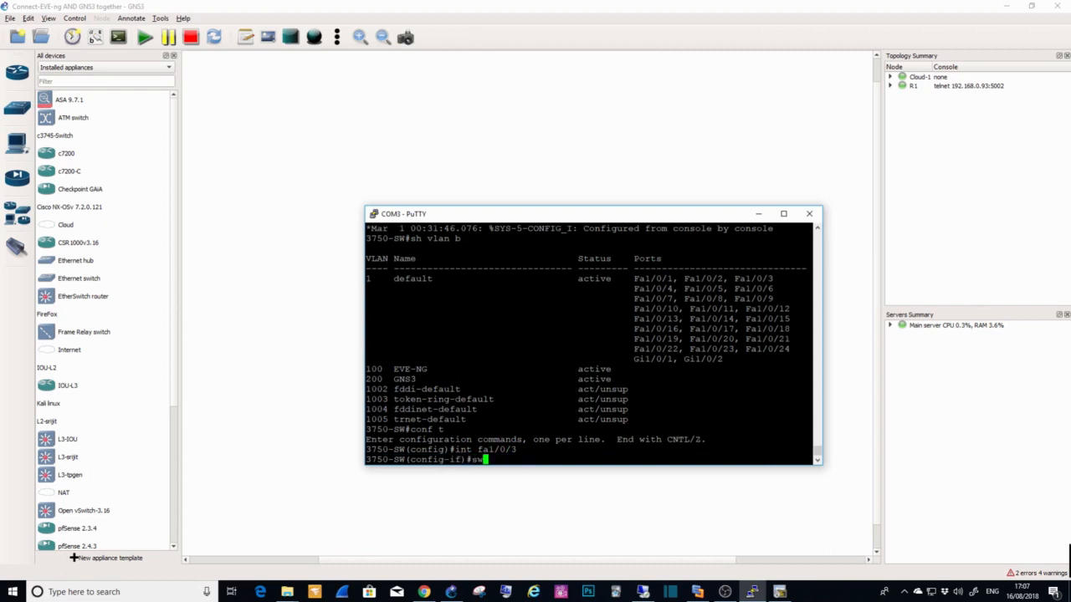
type("it")
key("Tab")
type("mod")
key("Tab")
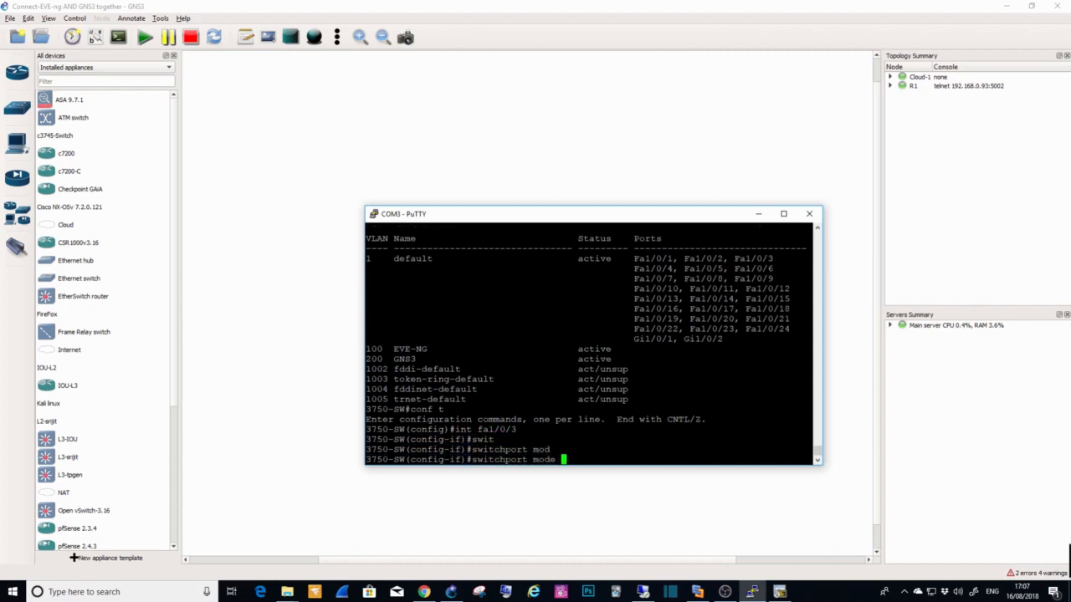
type("acc")
key("Tab")
key("Return")
Step: Assign interface fa1/0/3 to access VLAN 200
type("sw")
key("Tab")
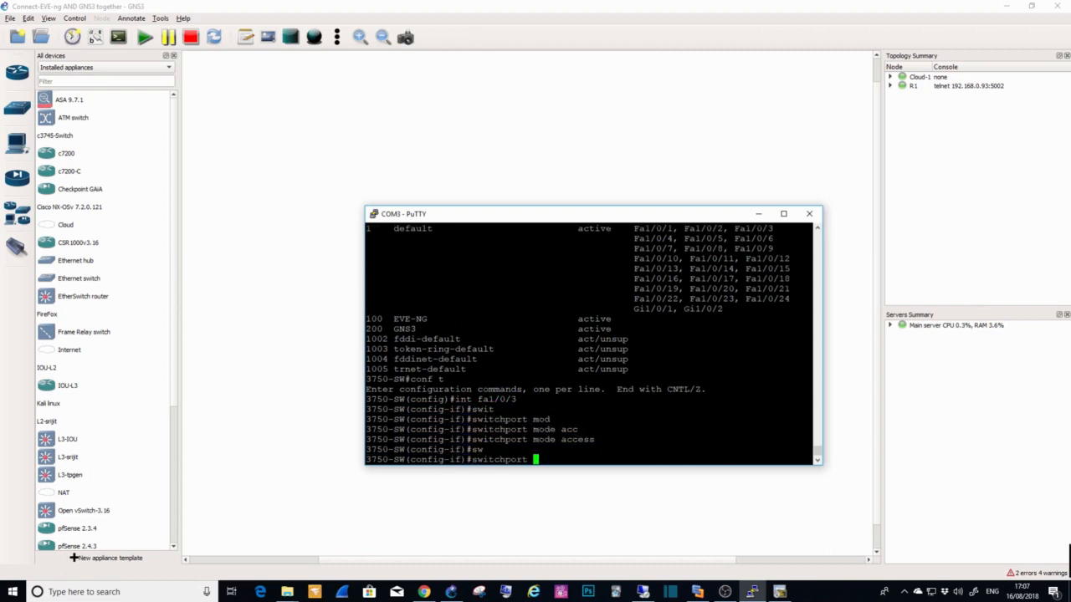
type("acc")
key("Tab")
type("vla")
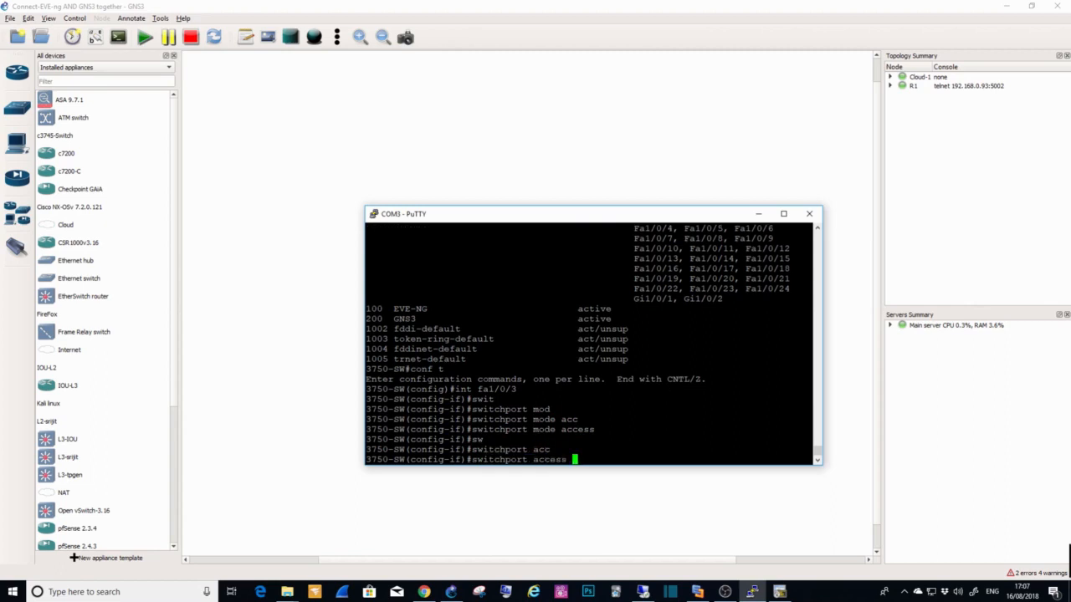
type("n 200")
key("Return")
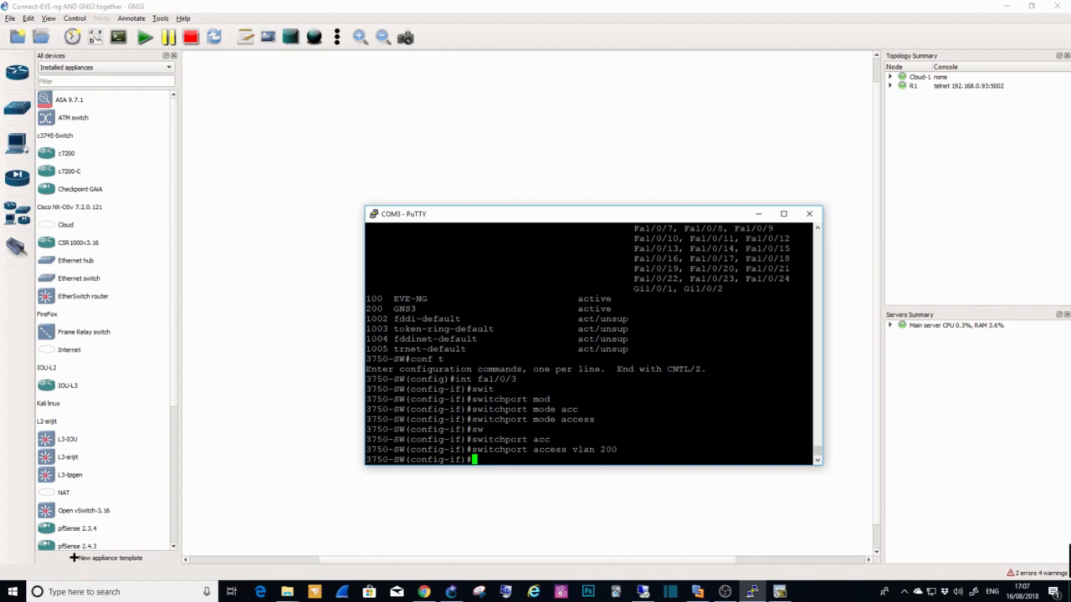
Step: List the VLANs with "do show vlan b" and examine which port belongs to the GNS3 VLAN
type("do show vlan b")
key("Return")
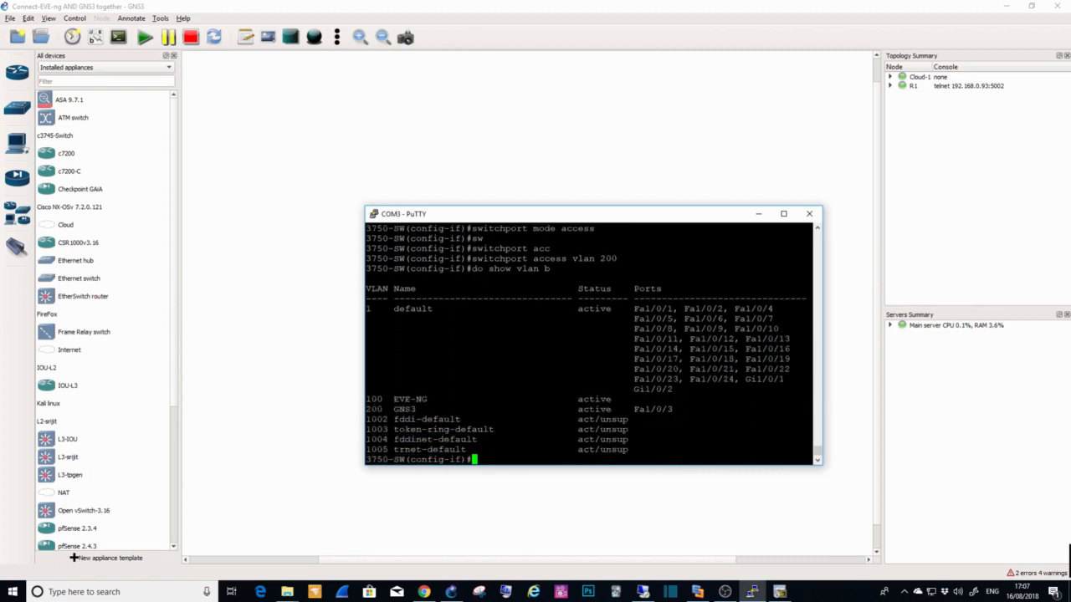
left_click_drag(366, 409, 673, 409)
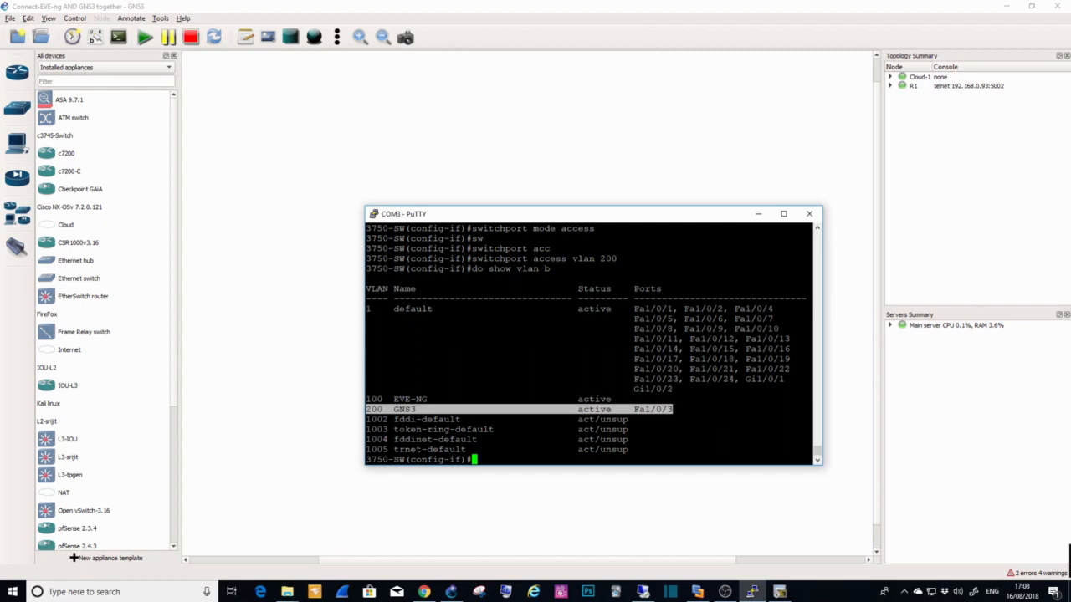
Step: Set the switch's interface f1/0/24 to access mode
type("int f1/0/24")
key("Return")
type("swi")
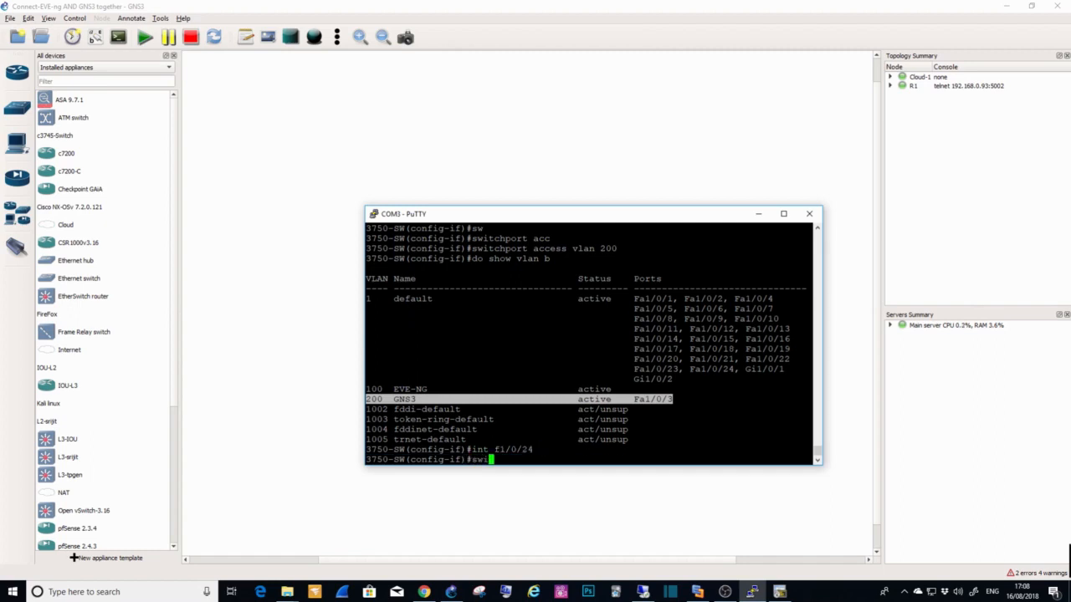
key("Tab")
type("mode")
key("Tab")
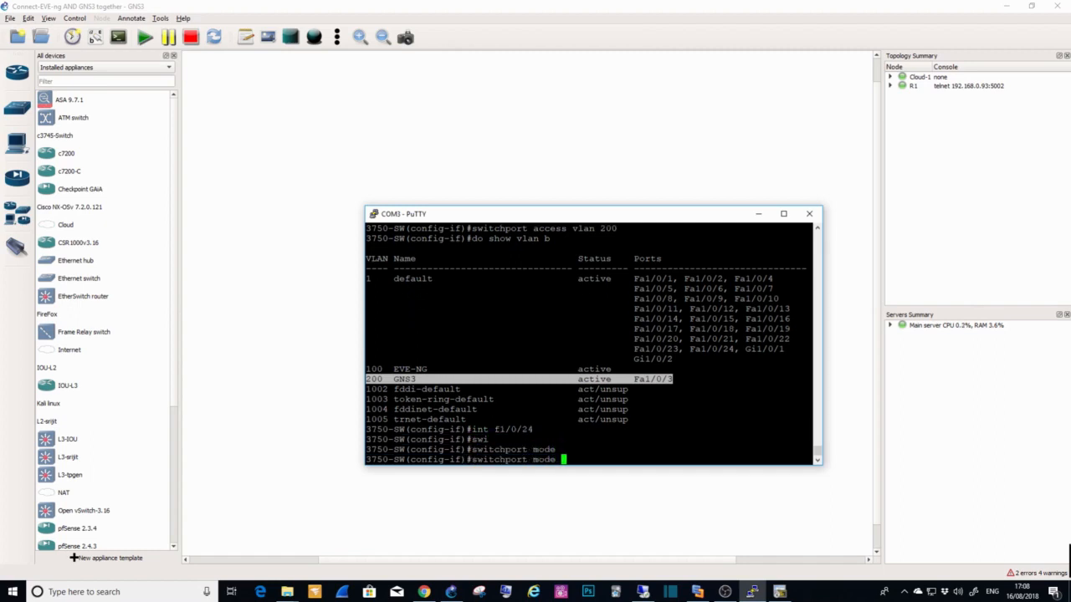
type("acc")
key("Tab")
key("Return")
Step: Assign interface f1/0/24 to access VLAN 100
type("swi")
key("Tab")
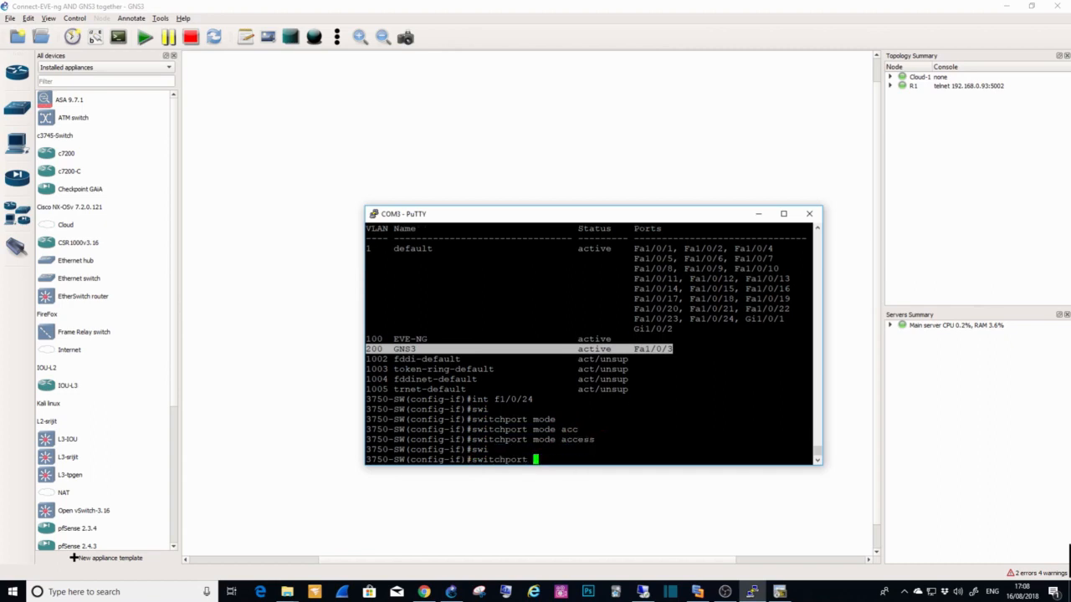
type("acc")
key("Tab")
type("vlan 100")
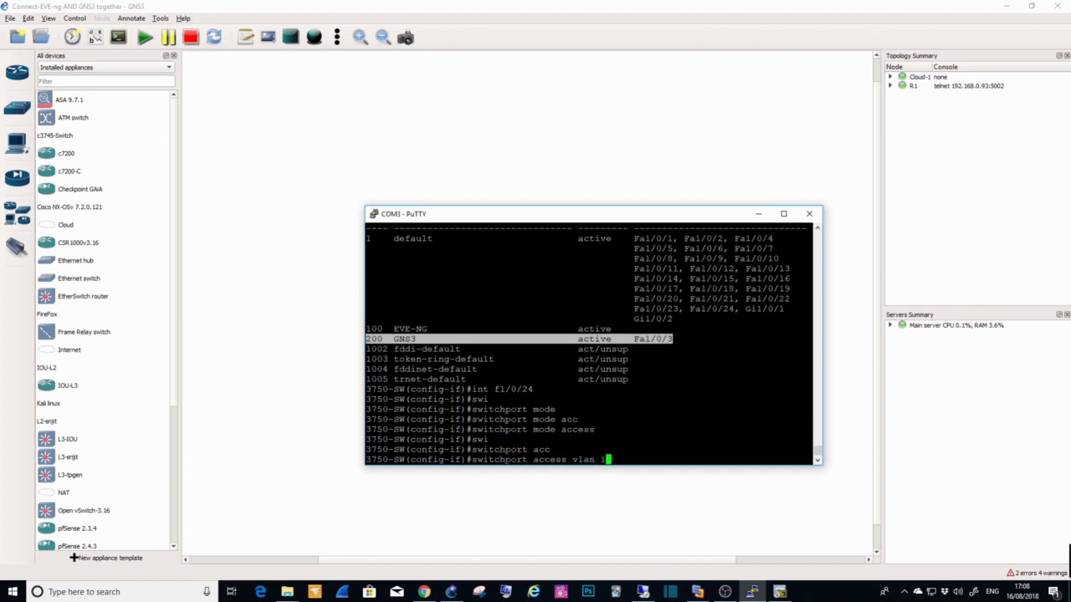
key("Return")
Step: List the VLANs with "do show vlan b" to check the port assignments of VLANs 100 and 200
type("do w")
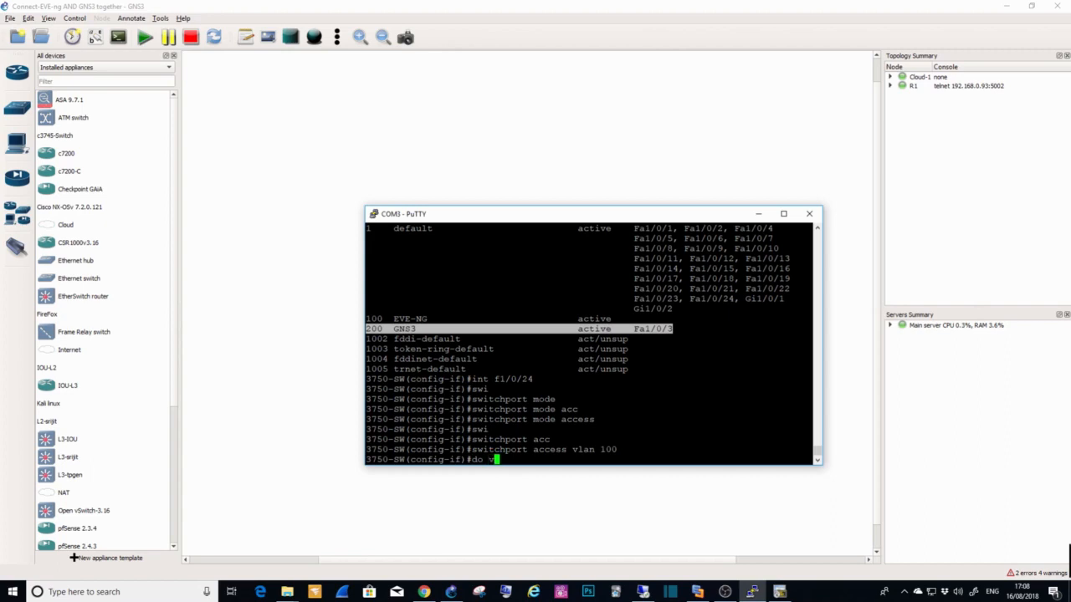
type("lan b")
key("Return")
type("do show ")
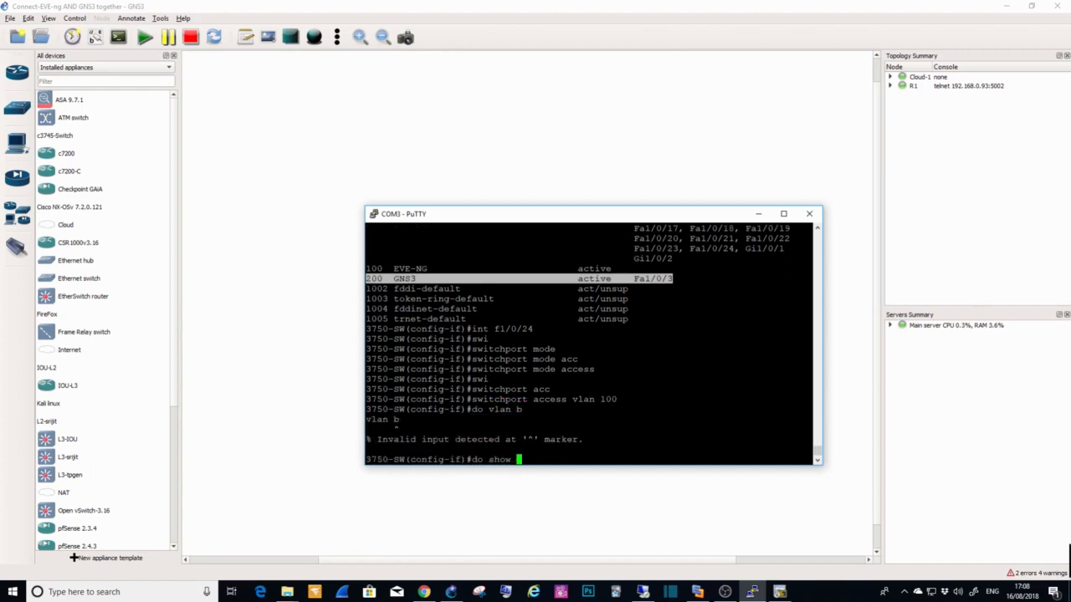
type("vlan b")
key("Return")
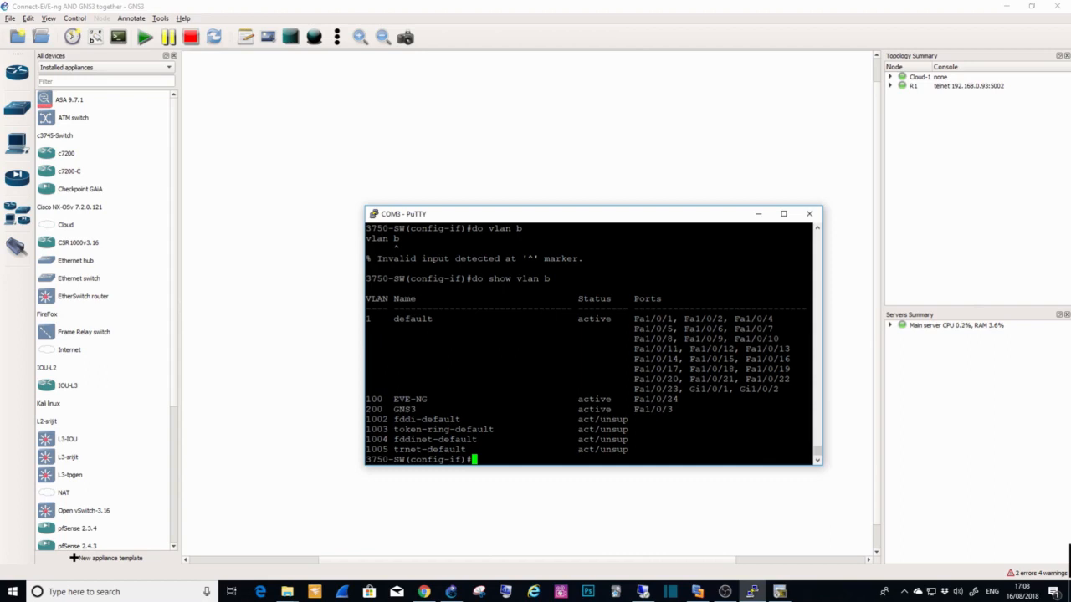
Step: Create the VLAN 200 interface on the switch and give it the description "CONNECTS GNS3"
type("int vlan 200")
key("Return")
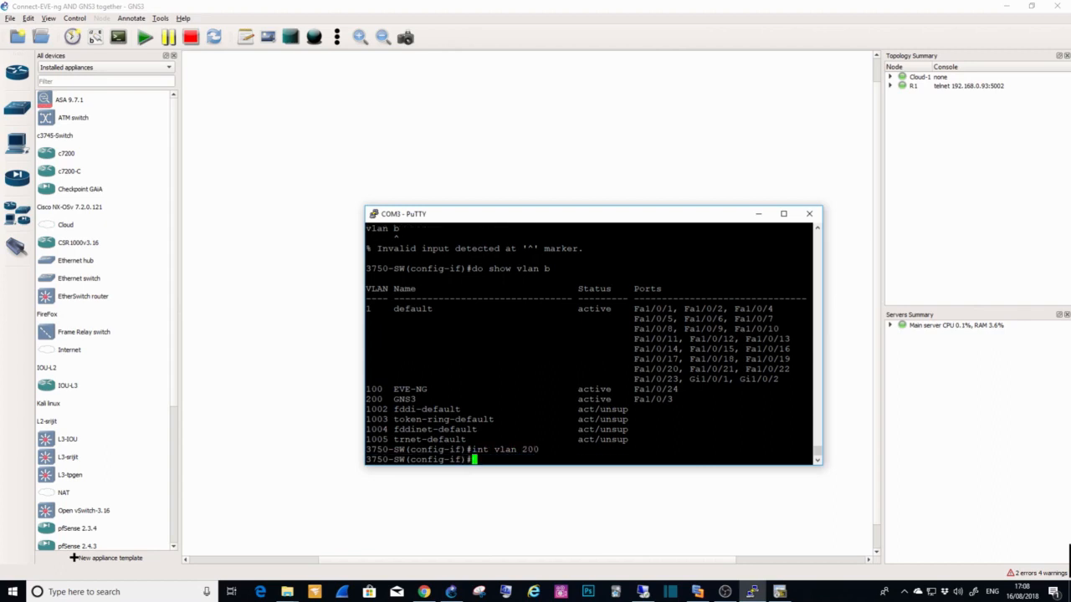
type("ip add")
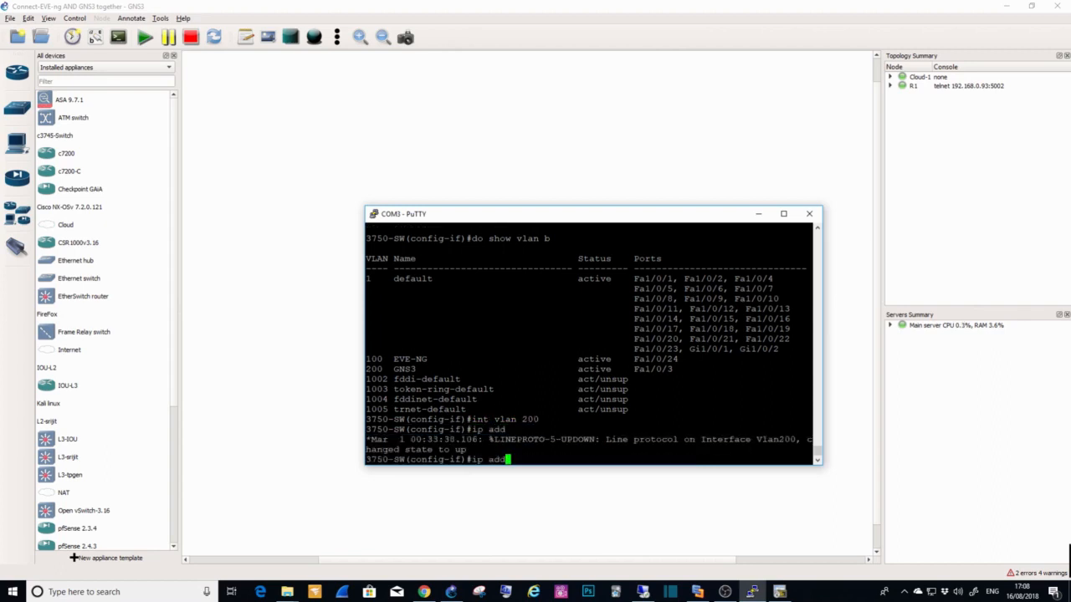
key("BackSpace")
key("BackSpace")
key("BackSpace")
key("BackSpace")
key("BackSpace")
key("BackSpace")
type("descript")
key("Tab")
type("CON")
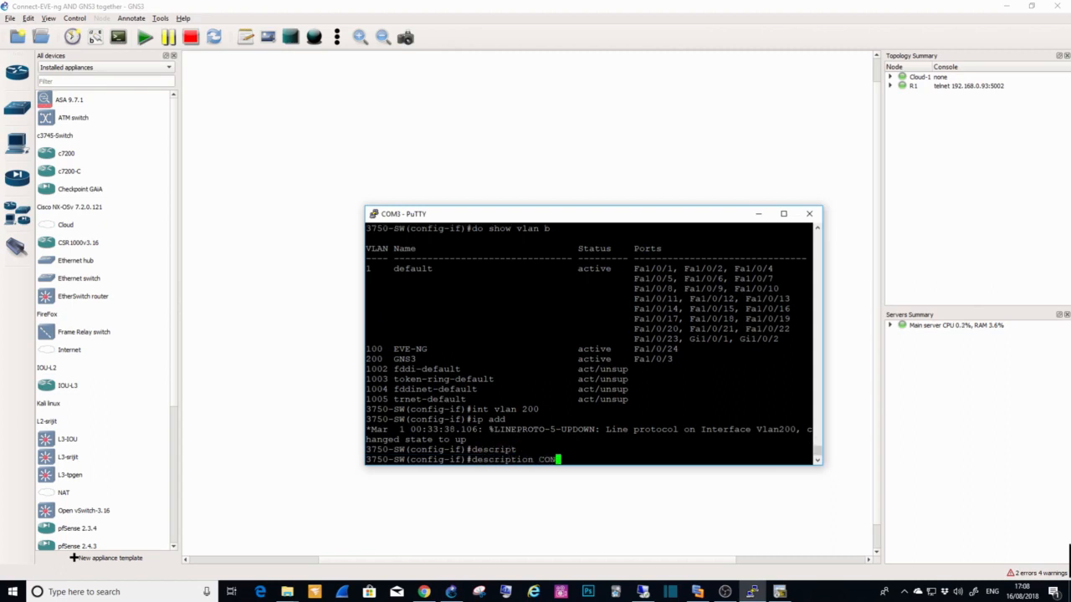
type("NECTS GNS3")
key("Return")
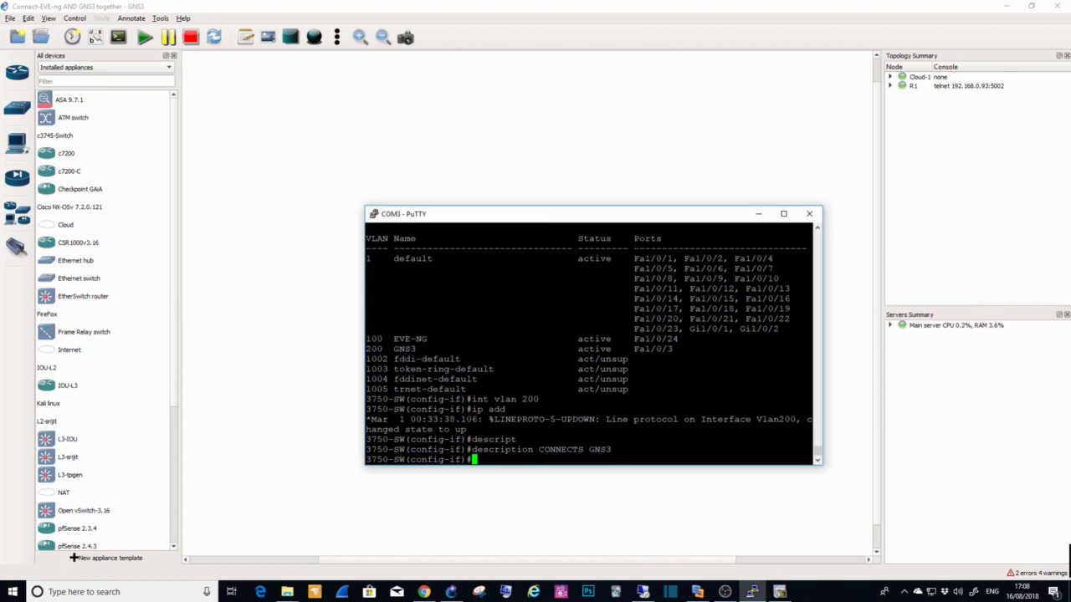
Step: Give the VLAN 200 interface the IP address 192.168.200.100 with mask 255.255.255.0 and enable it with "no shut"
type("ip add 19")
type("5.")
key("BackSpace")
key("BackSpace")
type("2.168.200.100 ")
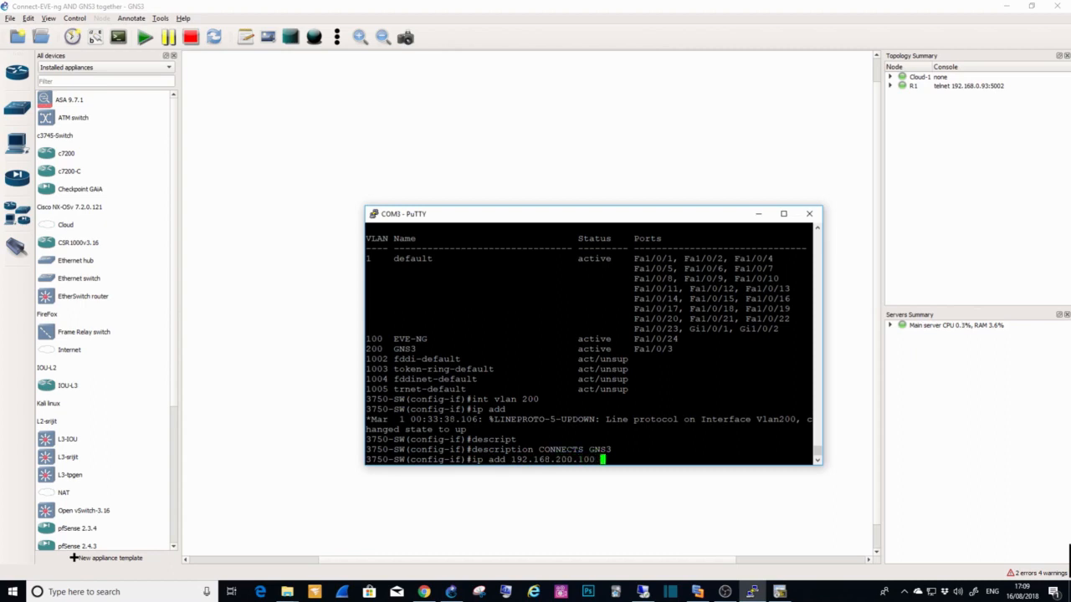
type("255.255.255.")
type("0")
key("Return")
type("no shut")
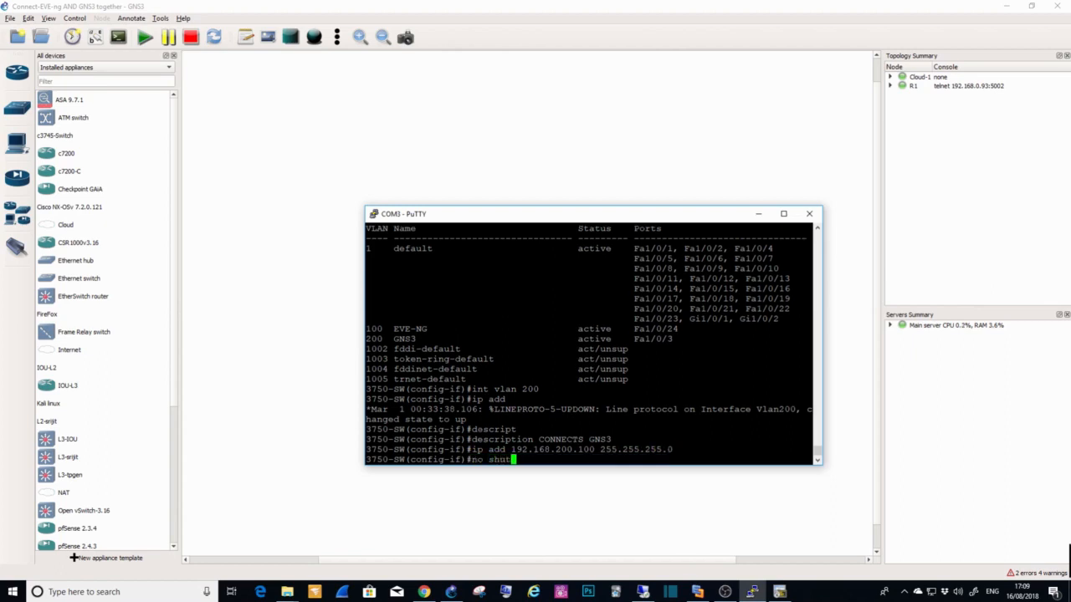
key("Return")
Step: Create the VLAN 100 interface on the switch and give it the description "CONNECTS EVE-NG"
type("int ")
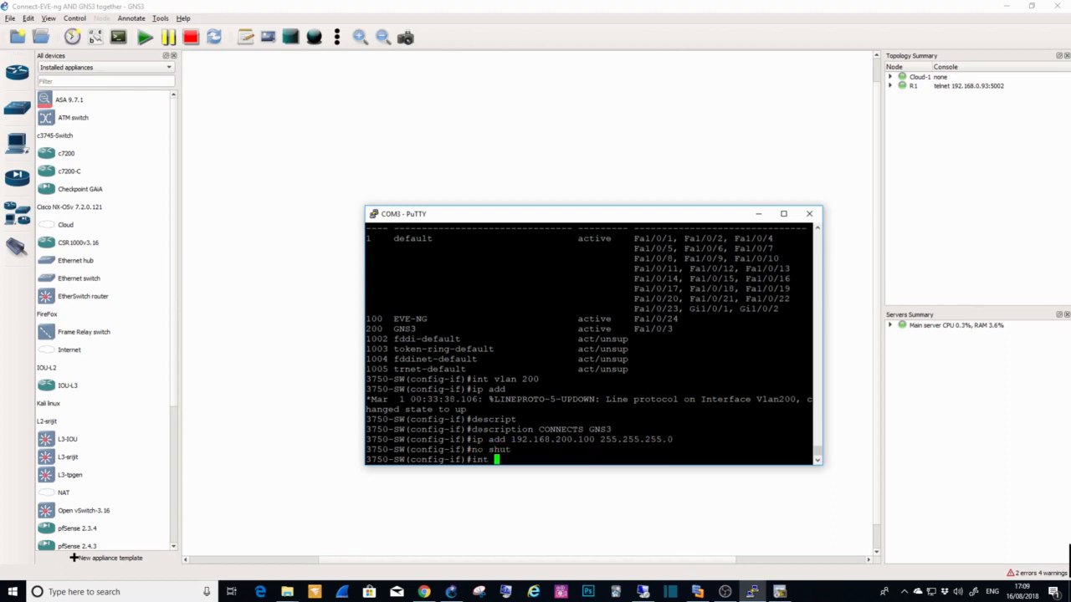
type("vlan 10")
type("00")
key("Return")
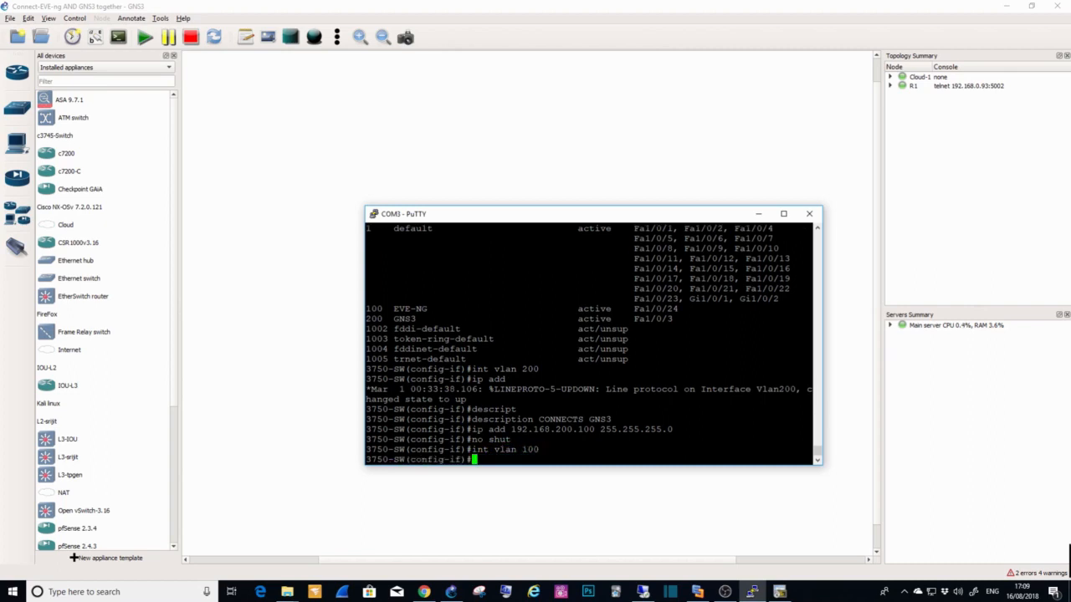
type("desc")
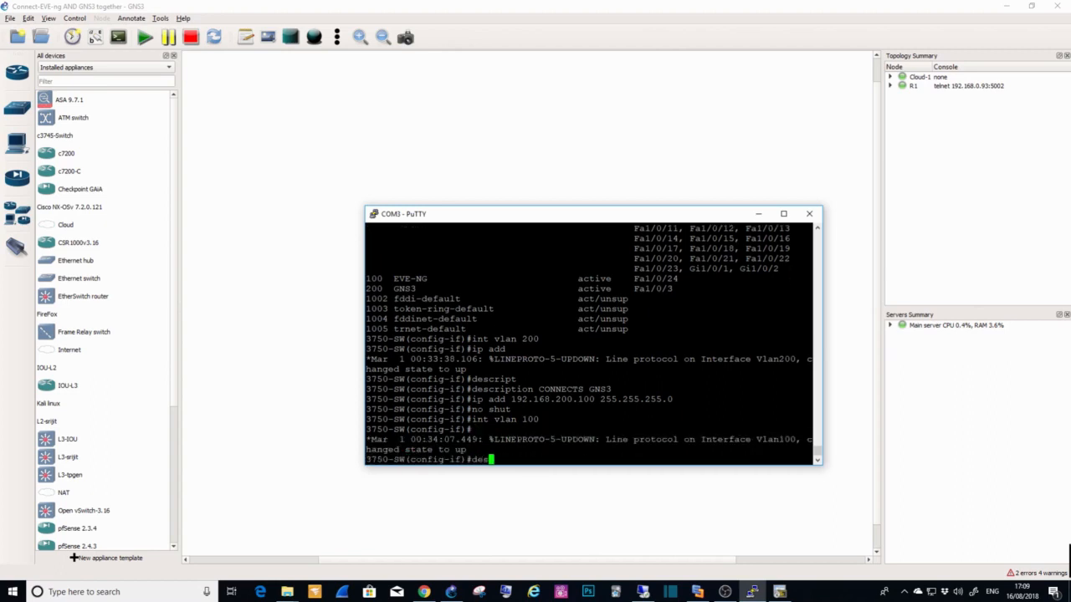
key("Tab")
type("CONNECTS ")
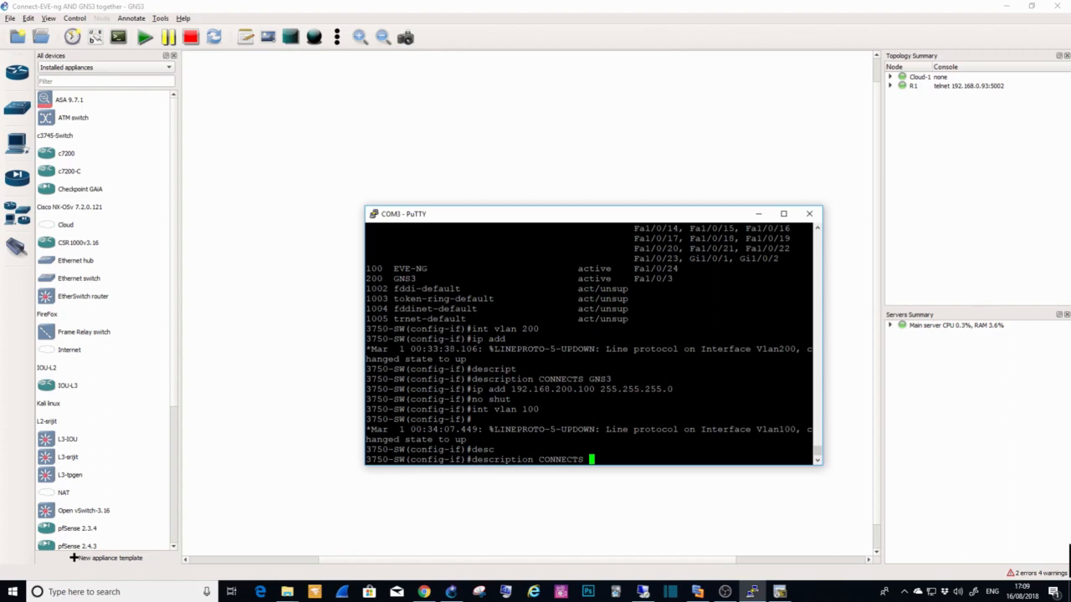
type("EVE-NG")
key("Return")
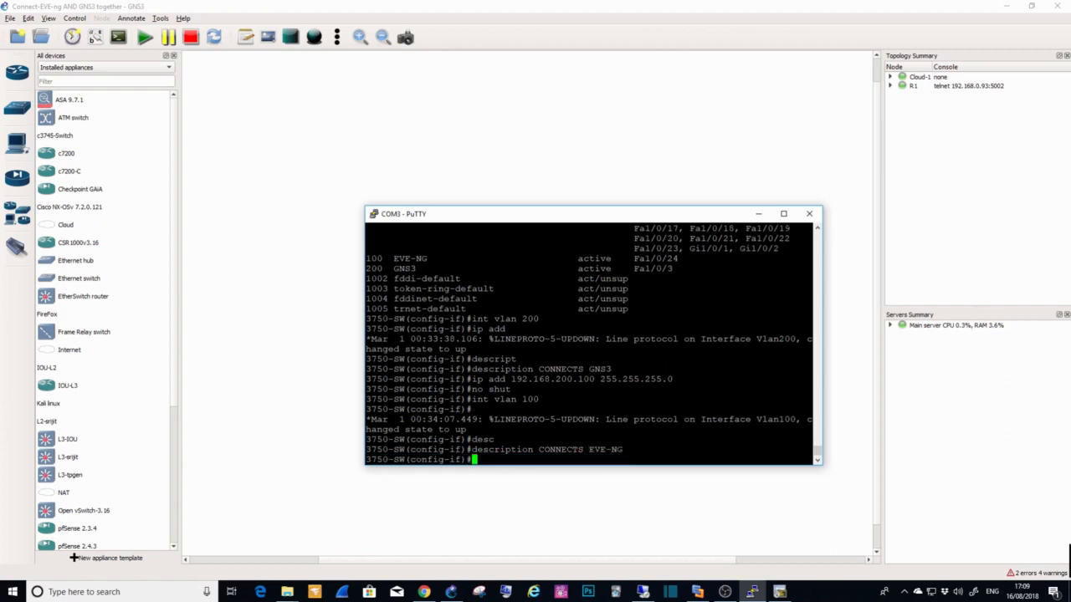
Step: Give the VLAN 100 interface the IP address 192.168.100.100 with mask 255.255.255.0 and enable it with "no shut"
type("ip add 192.168.100.100")
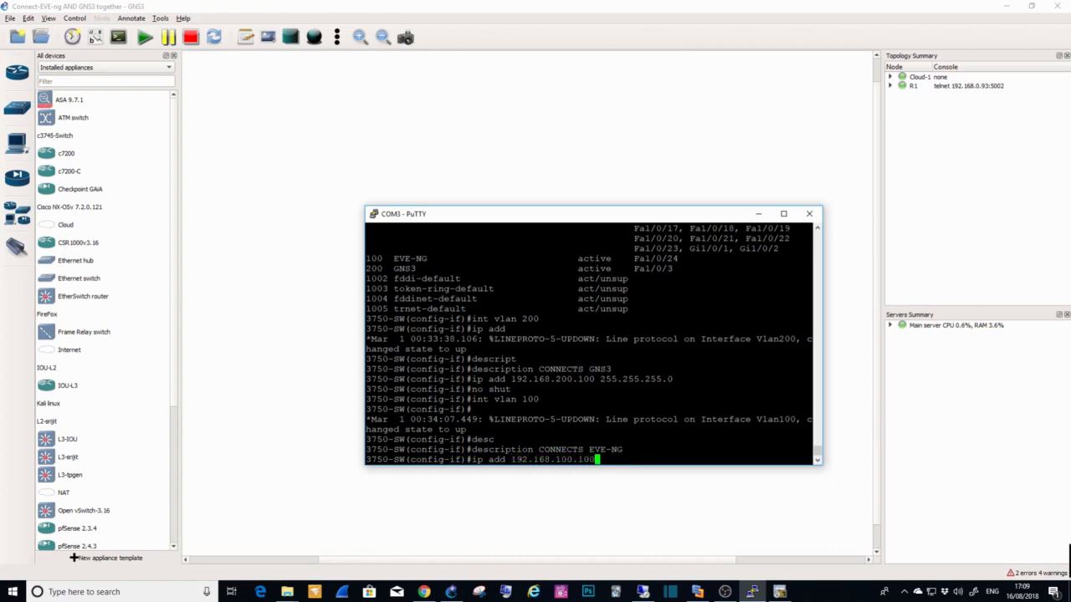
type(" 255.255.255.0")
key("Return")
type("no ")
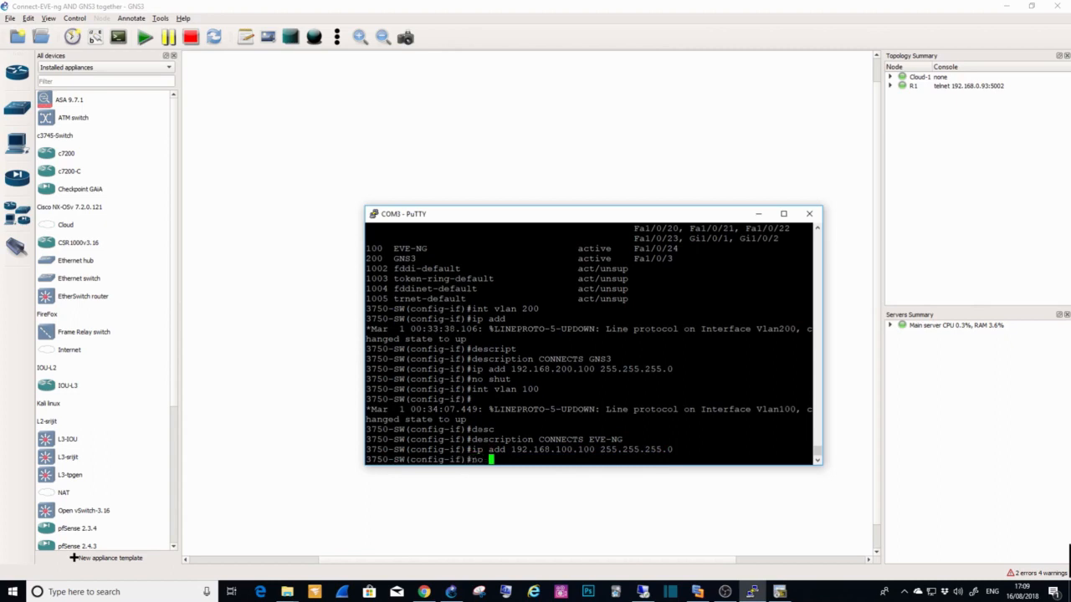
type("shut")
key("Return")
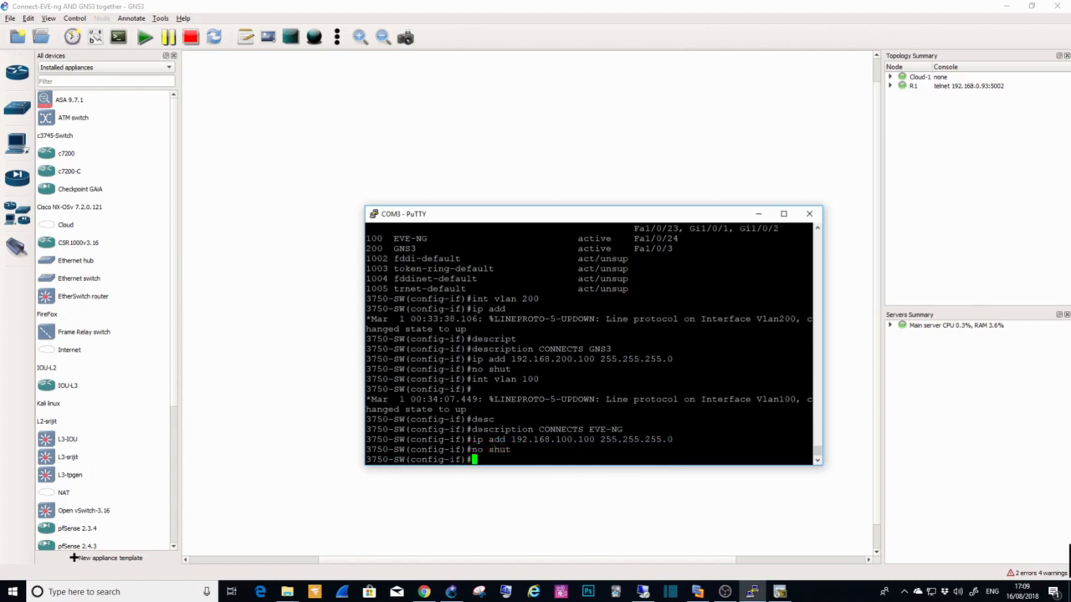
Step: Save the switch's configuration with "do wr"
type("do wr")
key("Return")
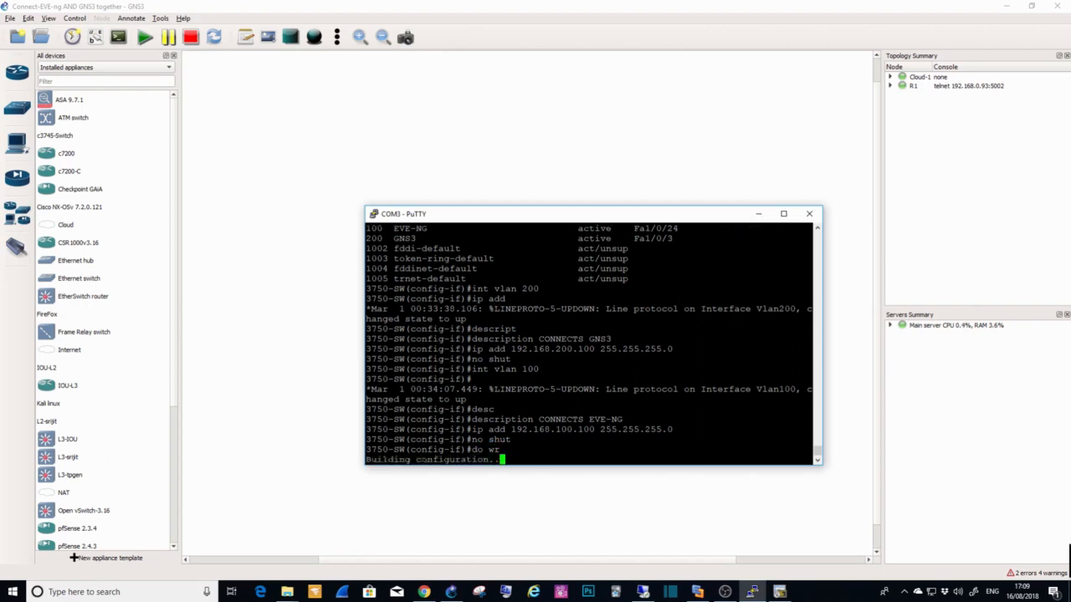
Step: Leave configuration mode on the switch and list its interfaces with "show ip int b" to check the VLAN addresses and status
type("show ip")
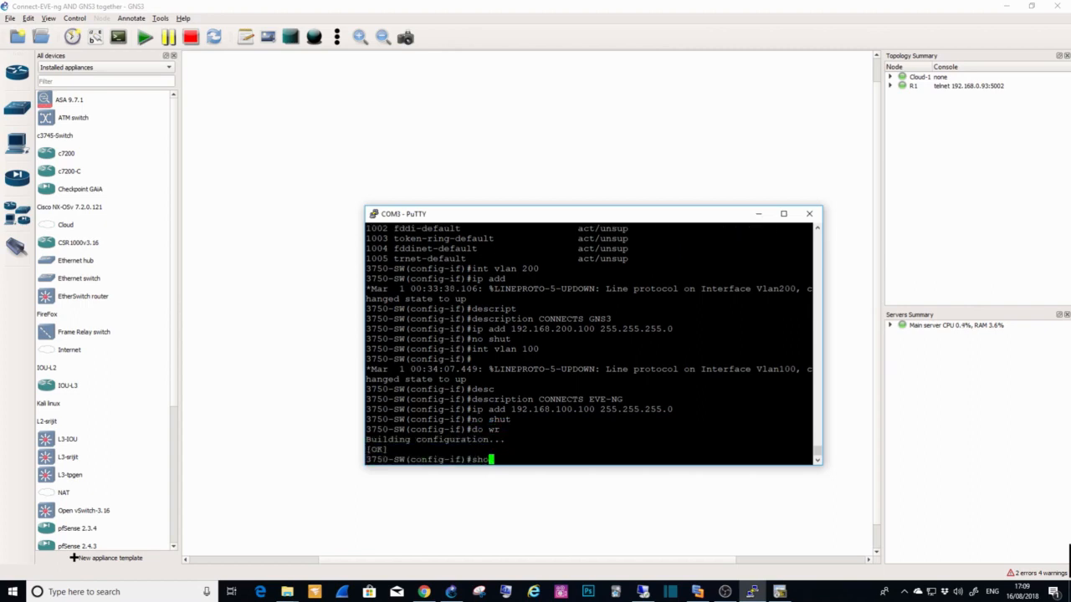
key("BackSpace")
key("BackSpace")
key("BackSpace")
key("BackSpace")
key("BackSpace")
key("BackSpace")
key("BackSpace")
key("BackSpace")
type("end")
key("Return")
type("show ip int b")
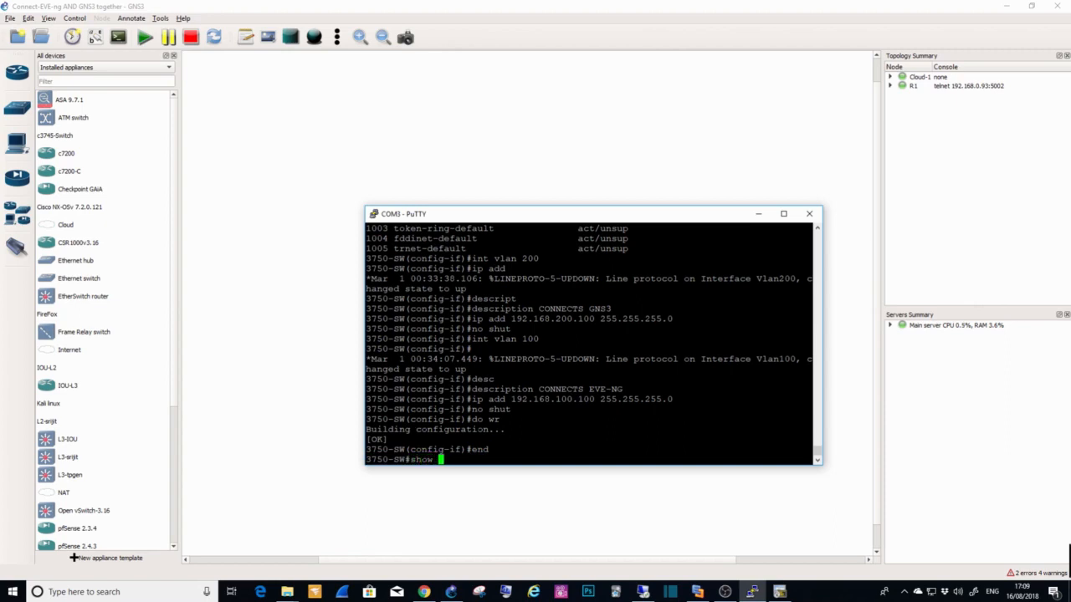
key("Return")
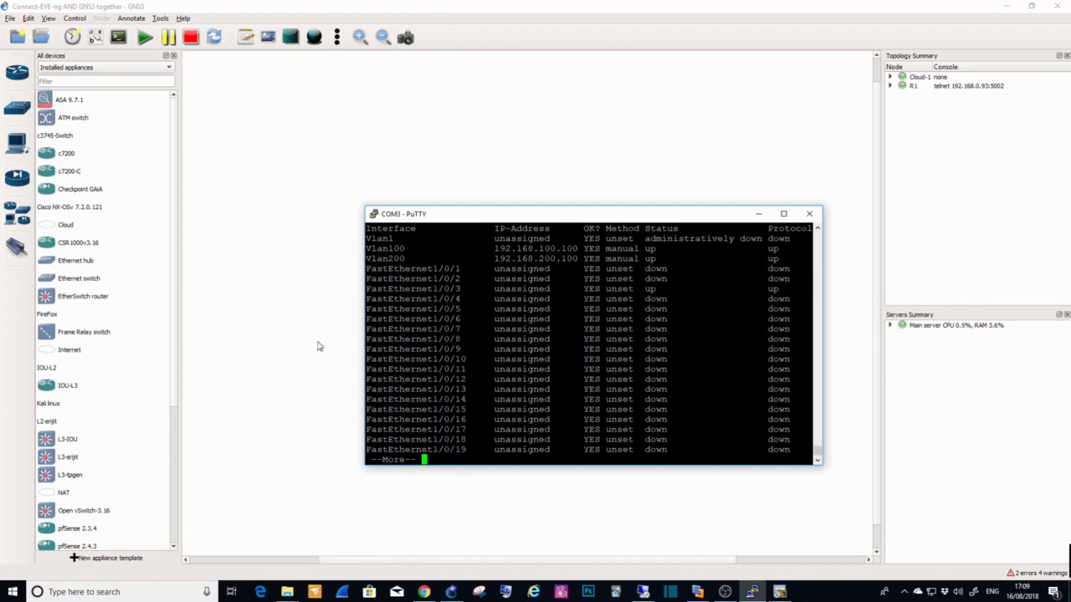
Step: Switch to the GNS3 topology and open router R1's console at its command prompt
left_click(477, 157)
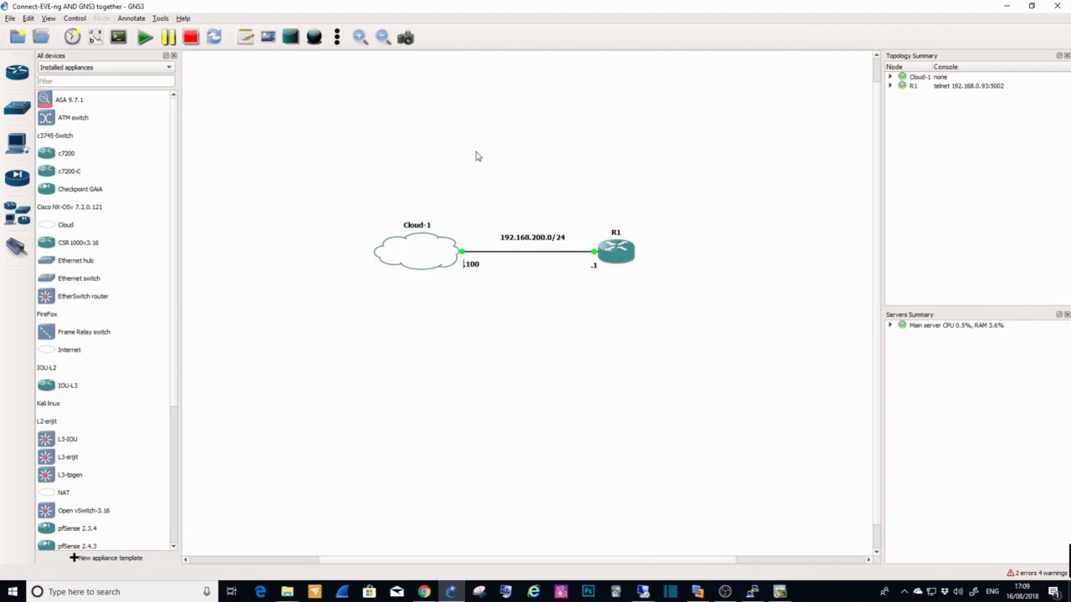
left_click(615, 255)
double_click(615, 256)
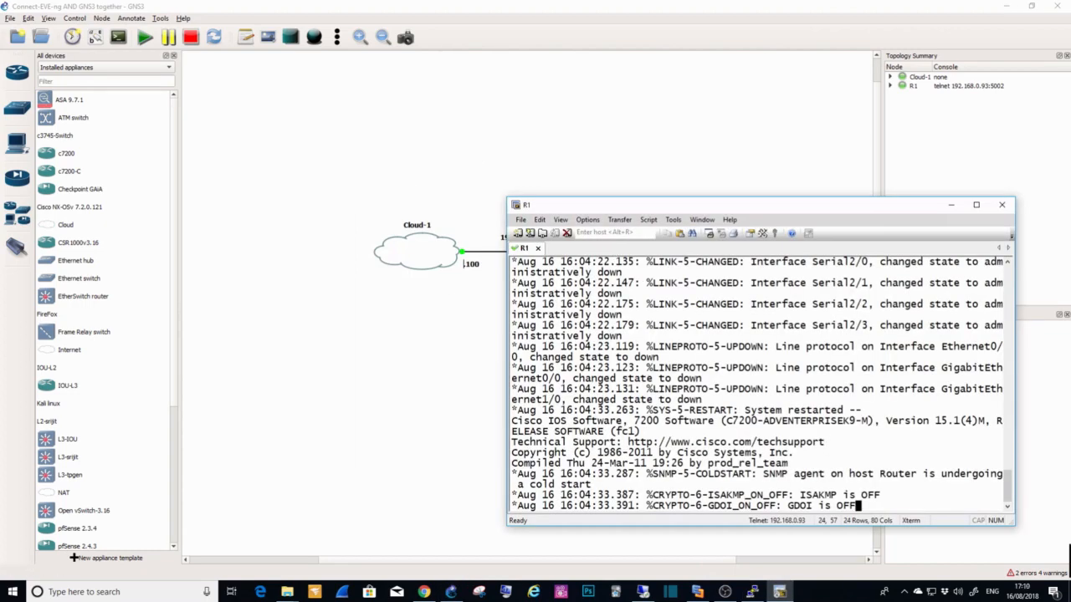
key("Return")
key("Return")
key("Return")
key("Return")
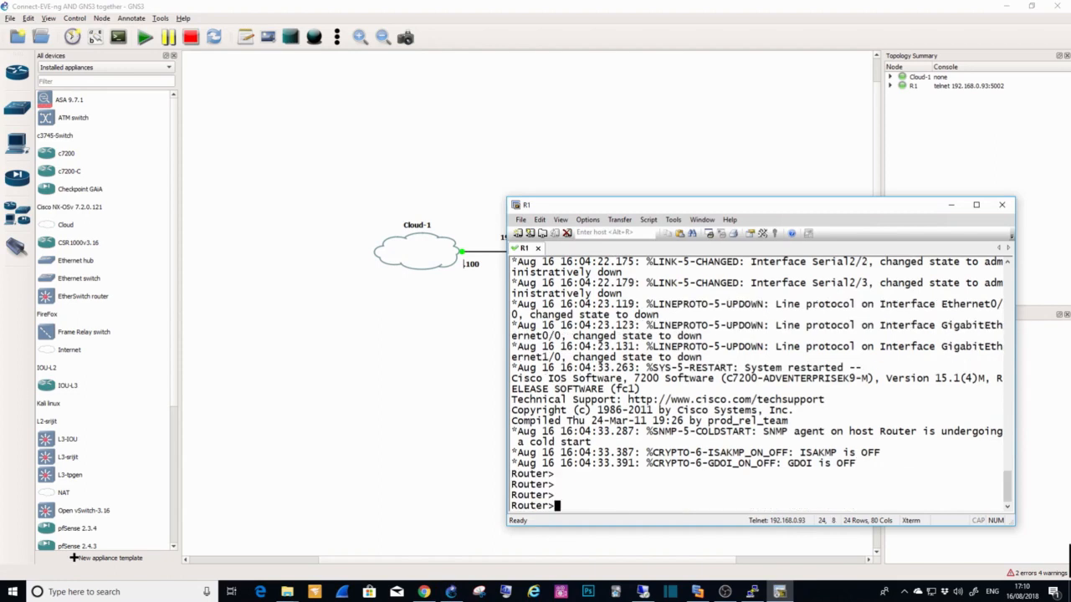
Step: Enter global configuration mode on R1 and disable DNS lookups with "no ip domain-lookup"
type("en")
key("Return")
type("conf t")
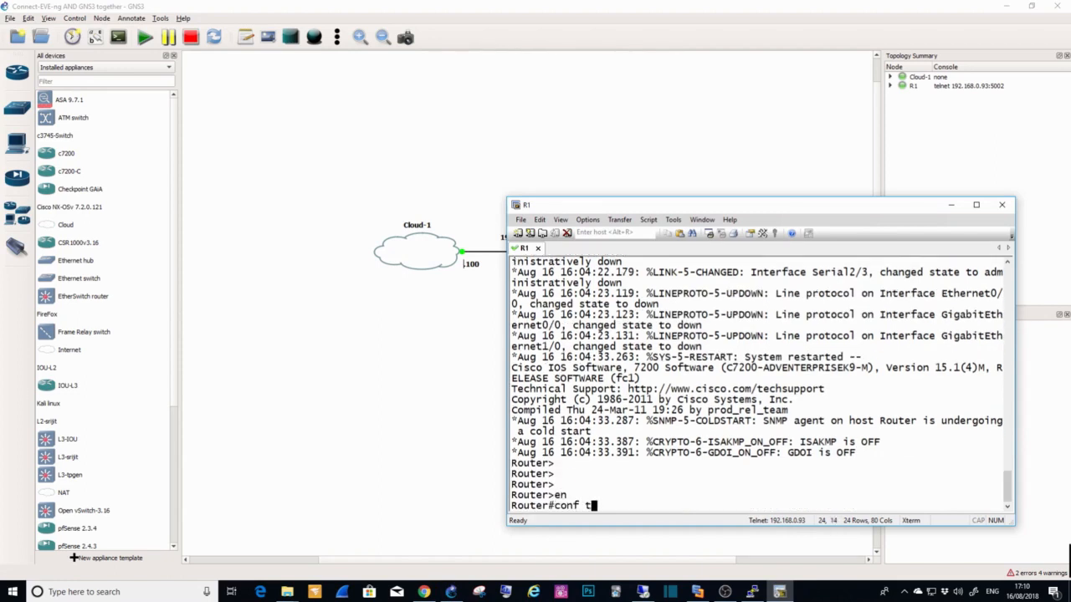
key("Return")
type("no ip ")
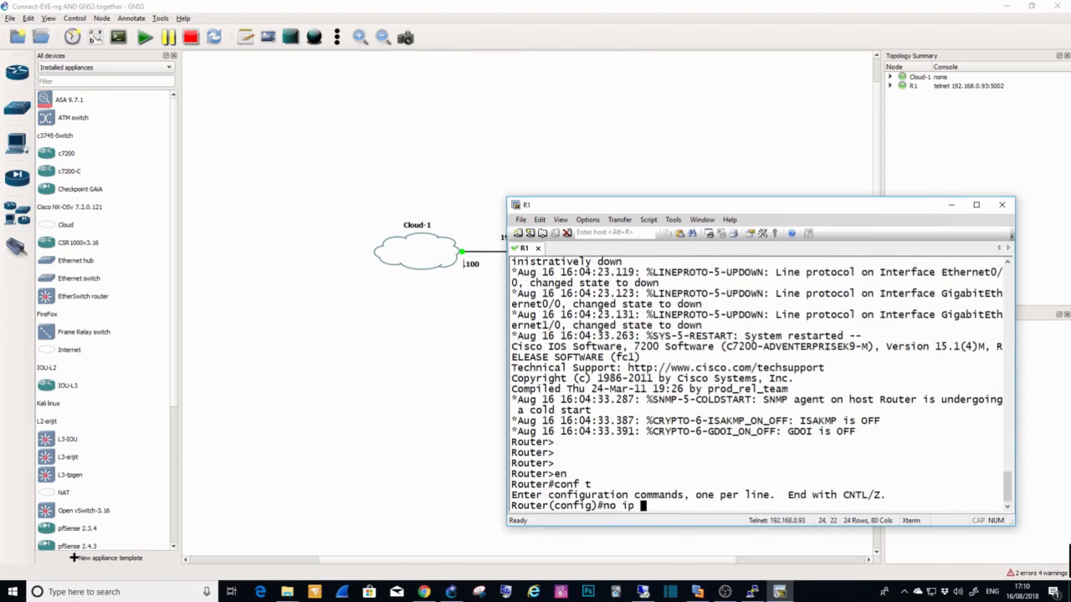
type("domain-lo")
key("Tab")
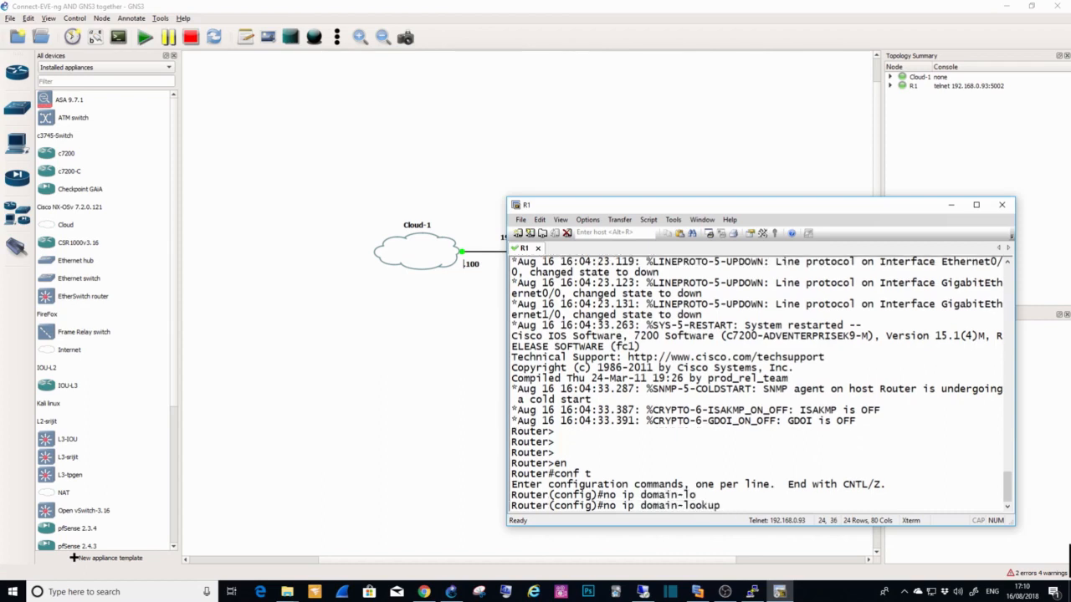
key("Return")
Step: Enable "logging synchronous" on R1's console line 0 and leave configuration mode
type("#")
key("BackSpace")
type("ling con")
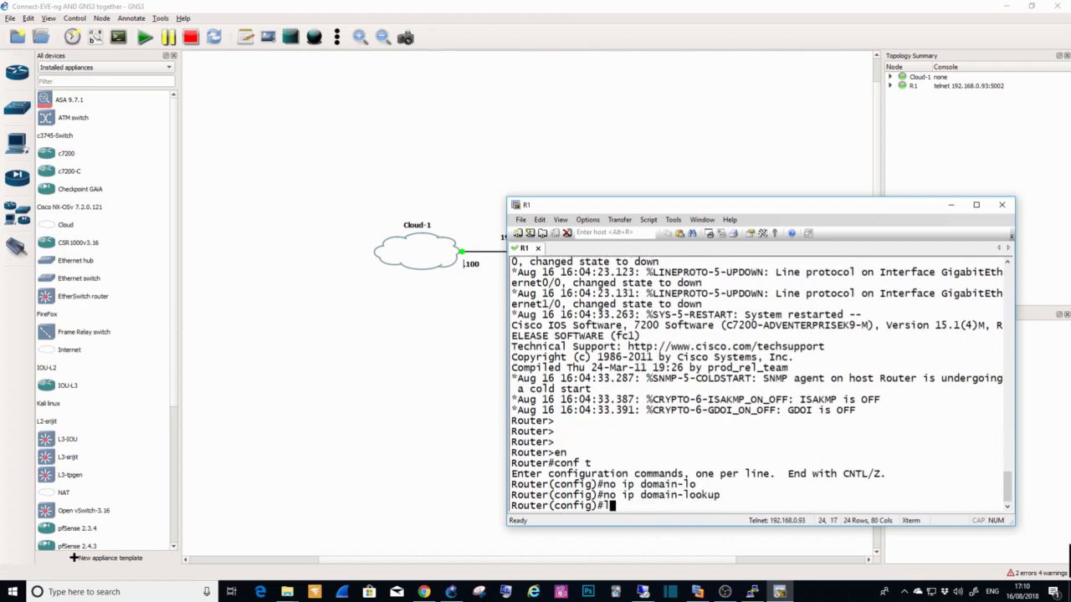
key("BackSpace")
key("BackSpace")
key("BackSpace")
key("BackSpace")
key("BackSpace")
type("e lin")
key("BackSpace")
key("BackSpace")
key("BackSpace")
key("BackSpace")
key("BackSpace")
type("e con 0")
key("Return")
type("logg")
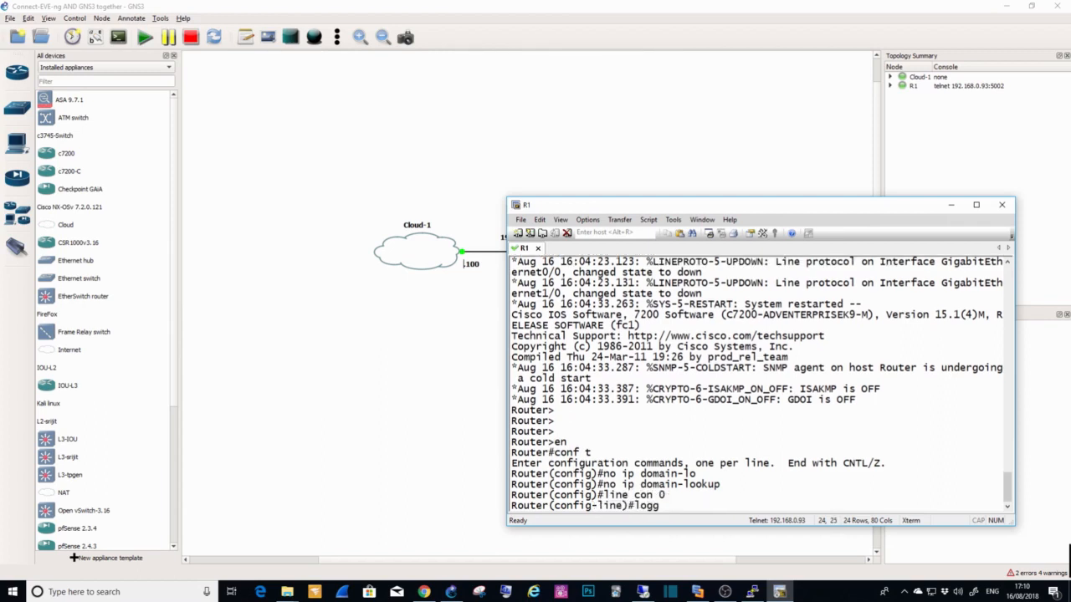
key("Tab")
type("syn")
key("Tab")
key("Return")
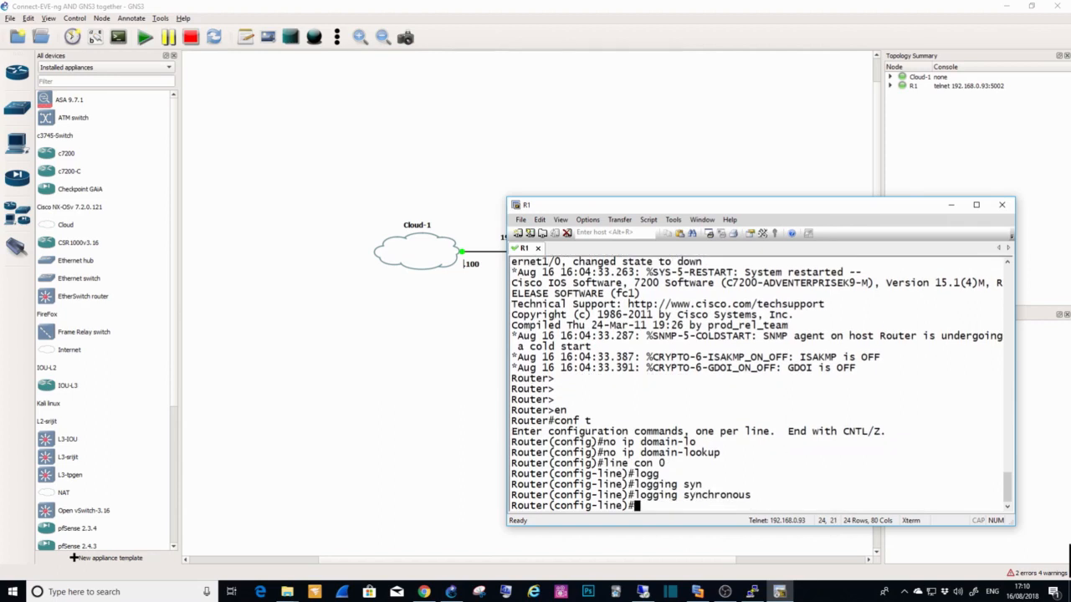
type("end")
key("Return")
Step: Return to global configuration mode and set the router's hostname to GNS3-R1
type("conf t")
key("Return")
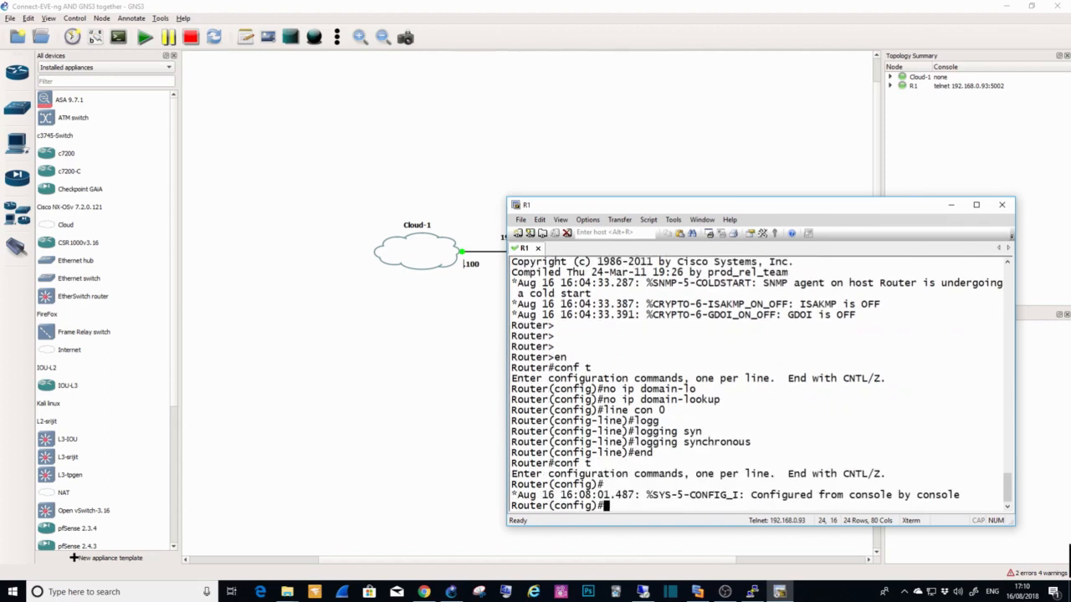
type("hostname GNS3-R1")
key("Return")
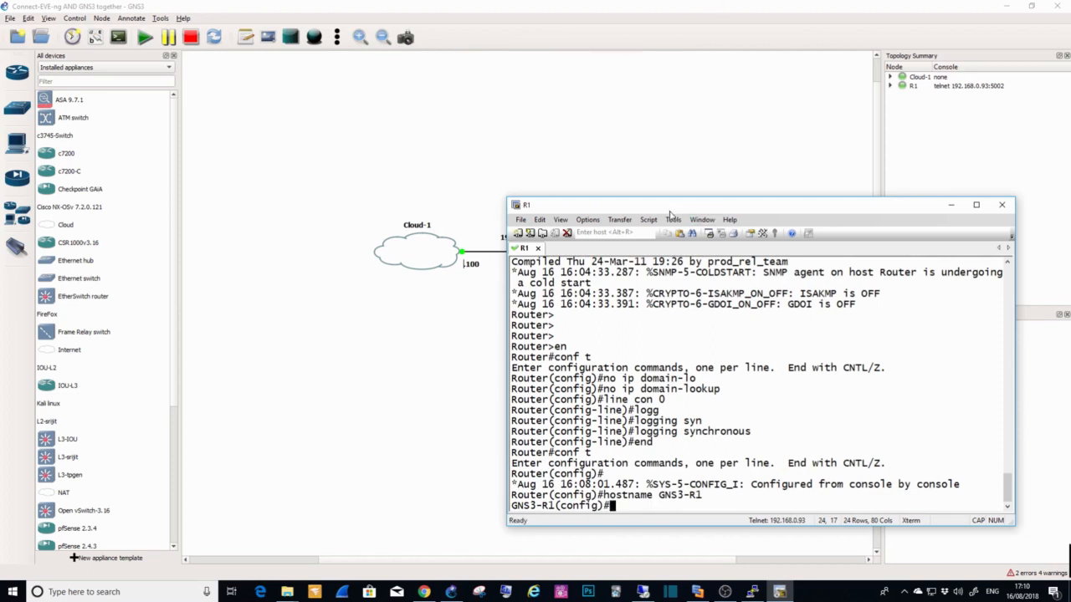
Step: Check R1's link to Cloud-1 in the topology and list the router's interfaces with "do show ip int b"
left_click_drag(686, 205, 550, 280)
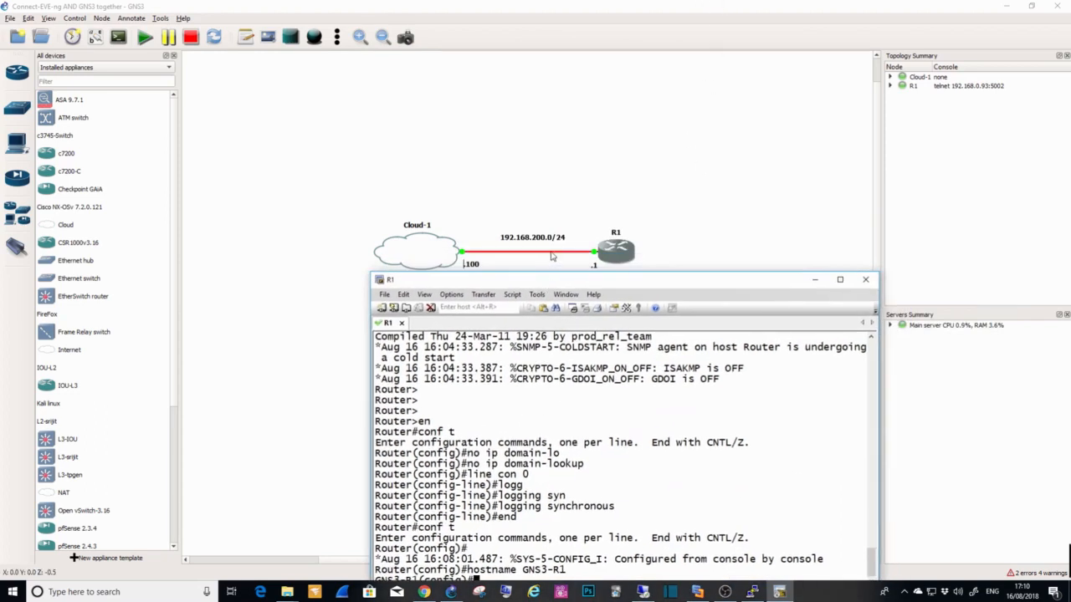
left_click(552, 257)
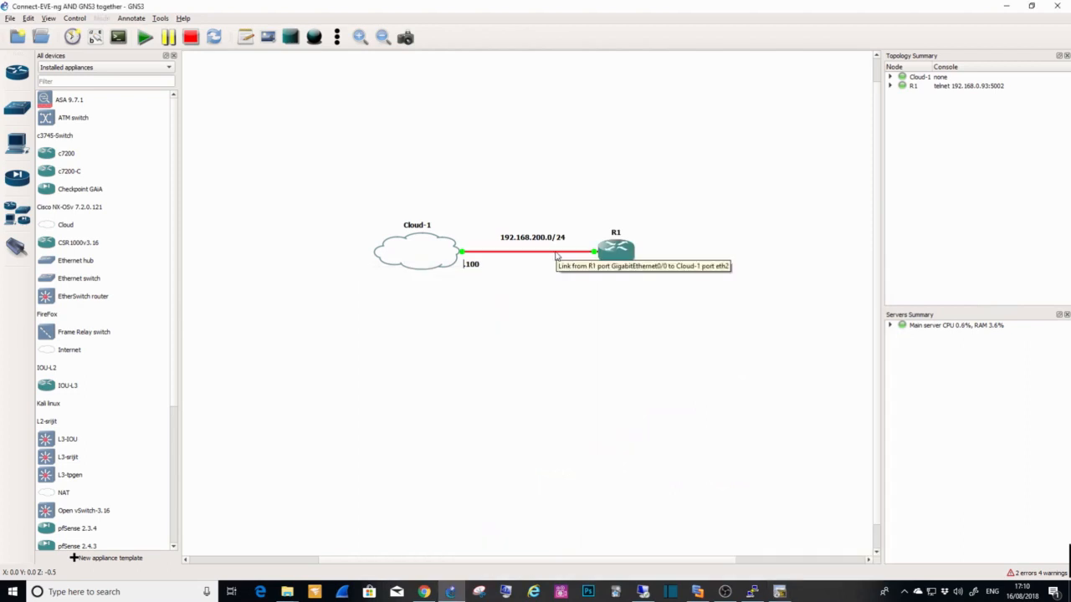
left_click(790, 592)
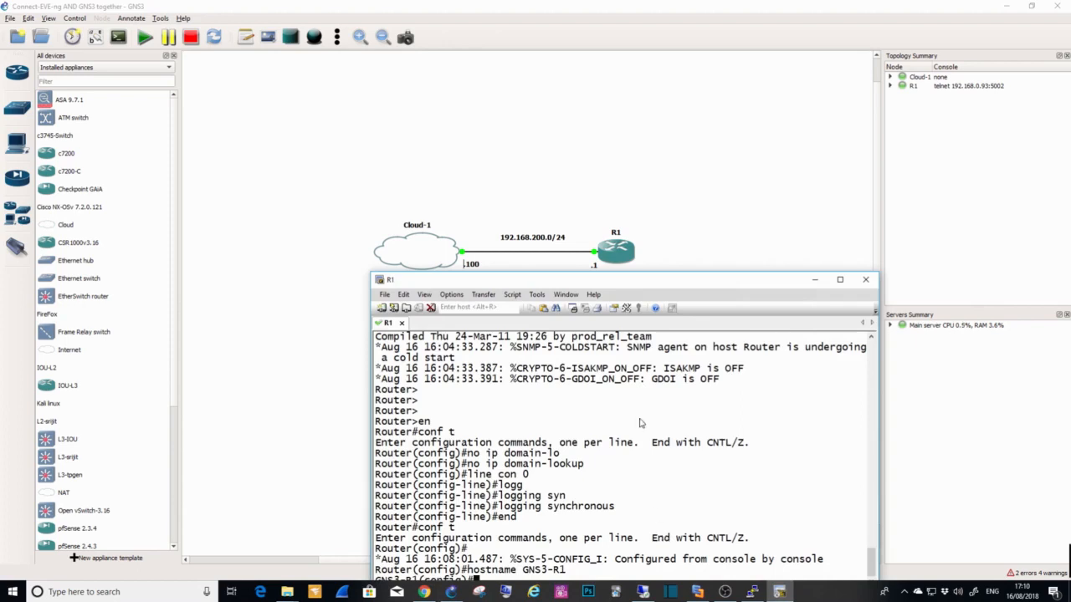
left_click_drag(659, 282, 671, 149)
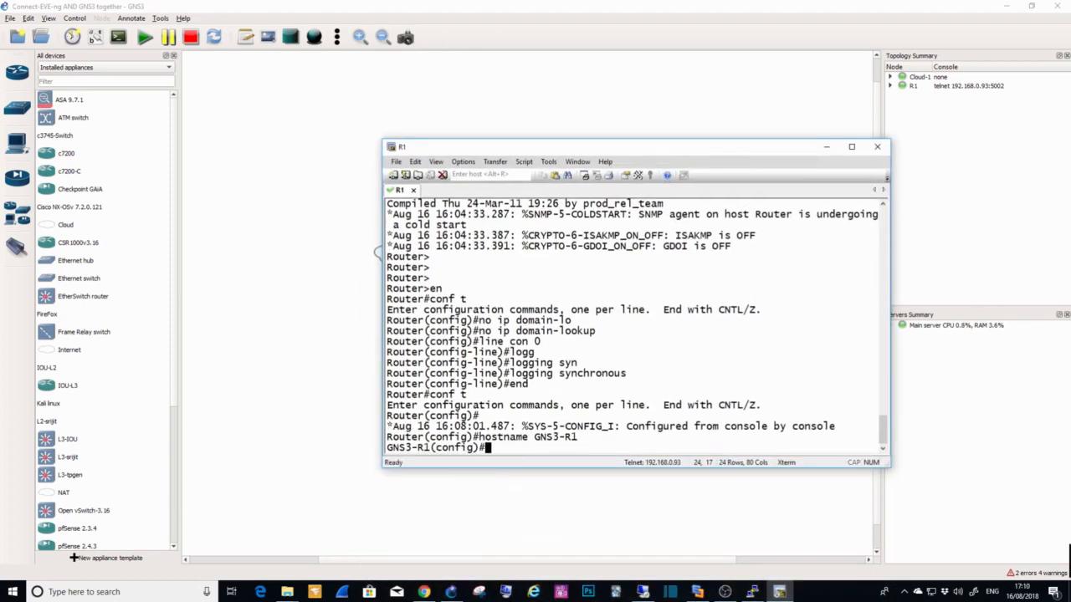
type("do show ip int b")
key("Return")
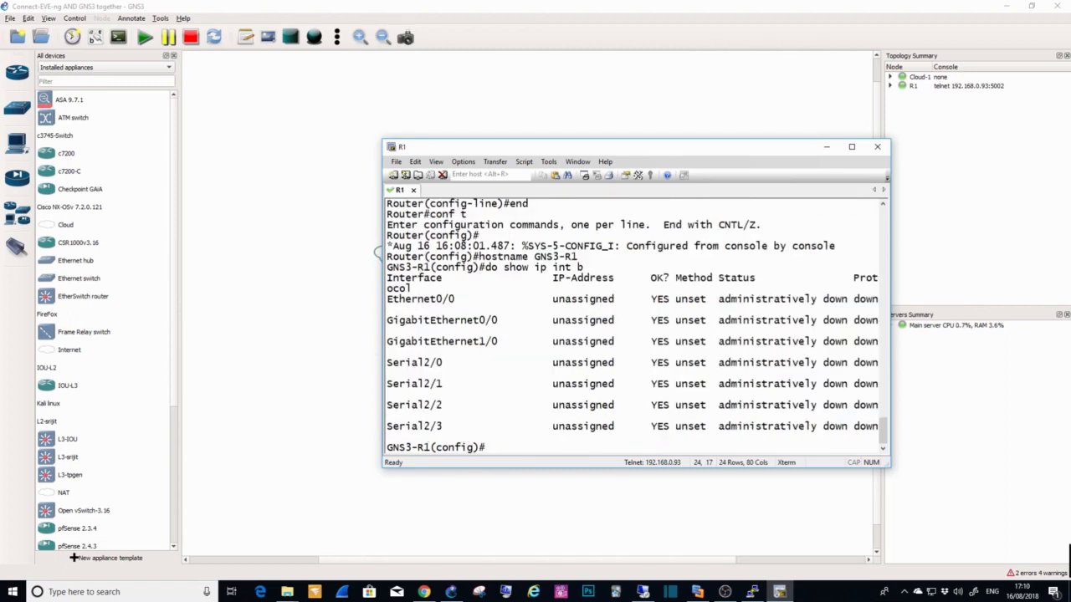
Step: Enter interface g0/0 on GNS3-R1 and give it the description "CONNECT TO 3750-SW"
type("int g0/0")
key("Return")
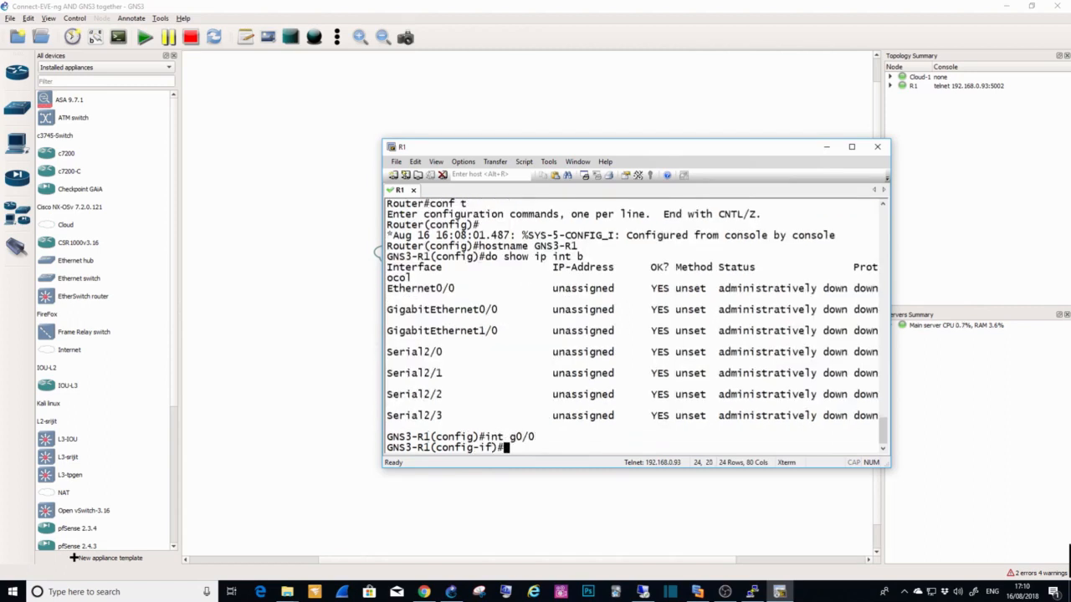
type("descr")
key("Tab")
type("CONNEC")
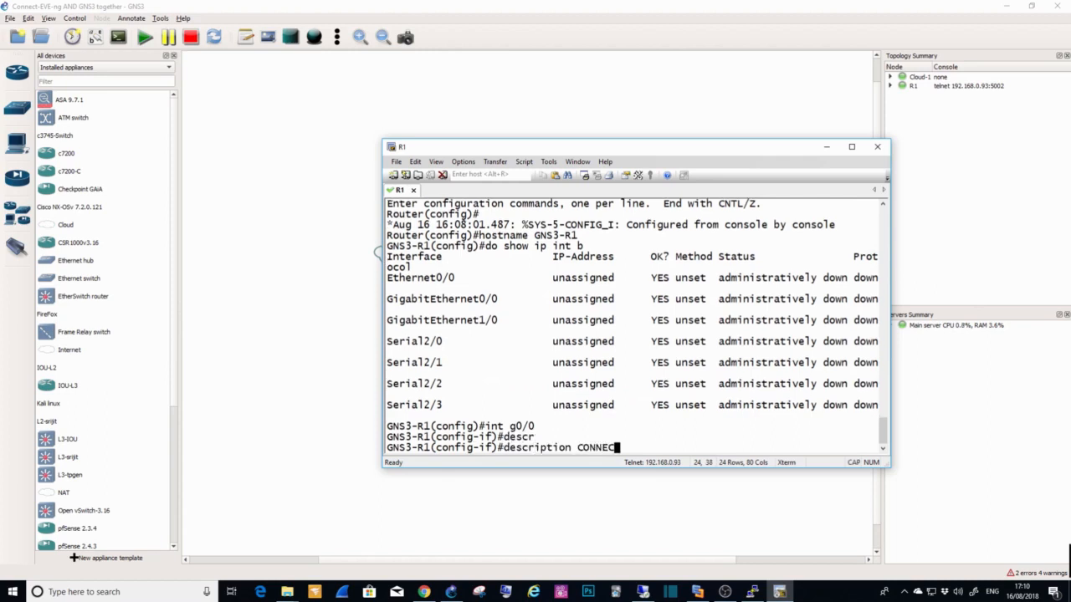
type("T TO 3750-SW")
key("Return")
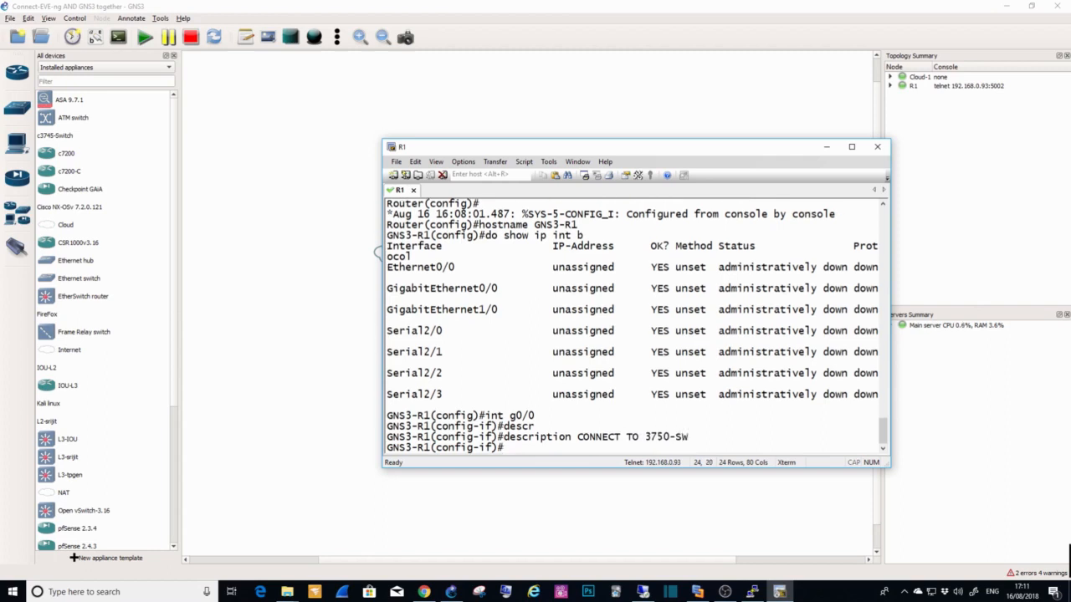
Step: Give interface g0/0 the IP address 192.168.200.1 with mask 255.255.255.0 and enable it with "no shut"
type("ip add 192.168.200.1 2")
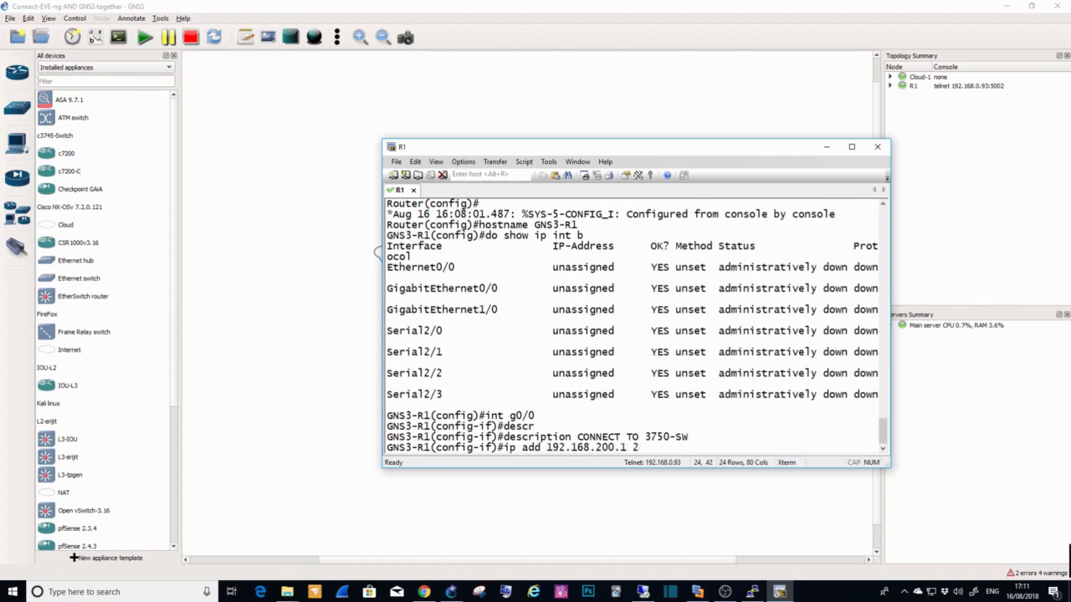
type("55.255.255.0")
key("Return")
type("no shut")
key("Return")
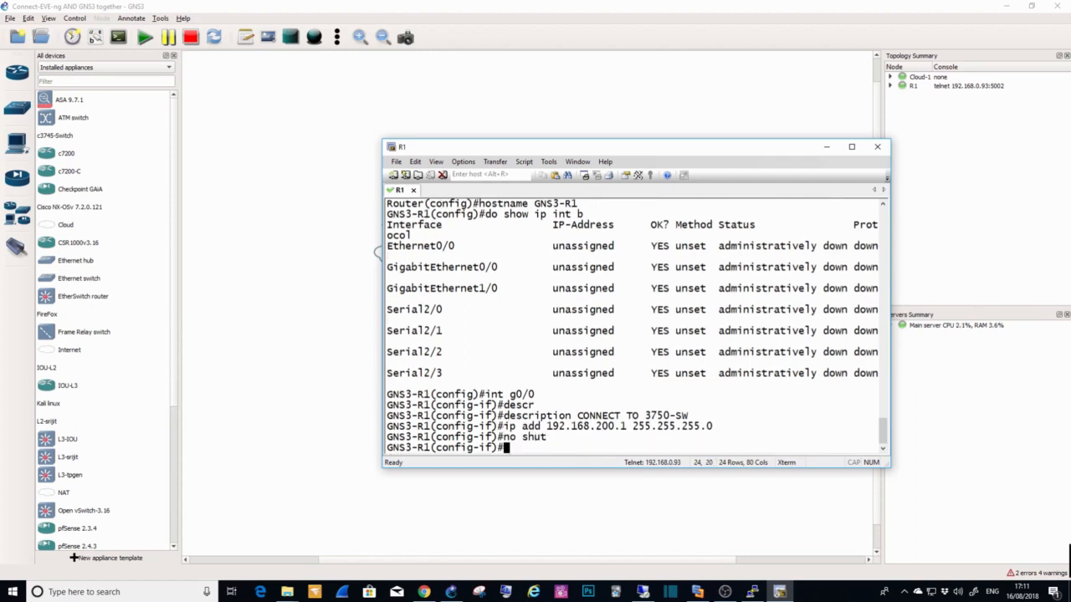
Step: Save GNS3-R1's running configuration to startup-config with "do copy r s"
type("do wr")
key("Return")
type("do copy r s")
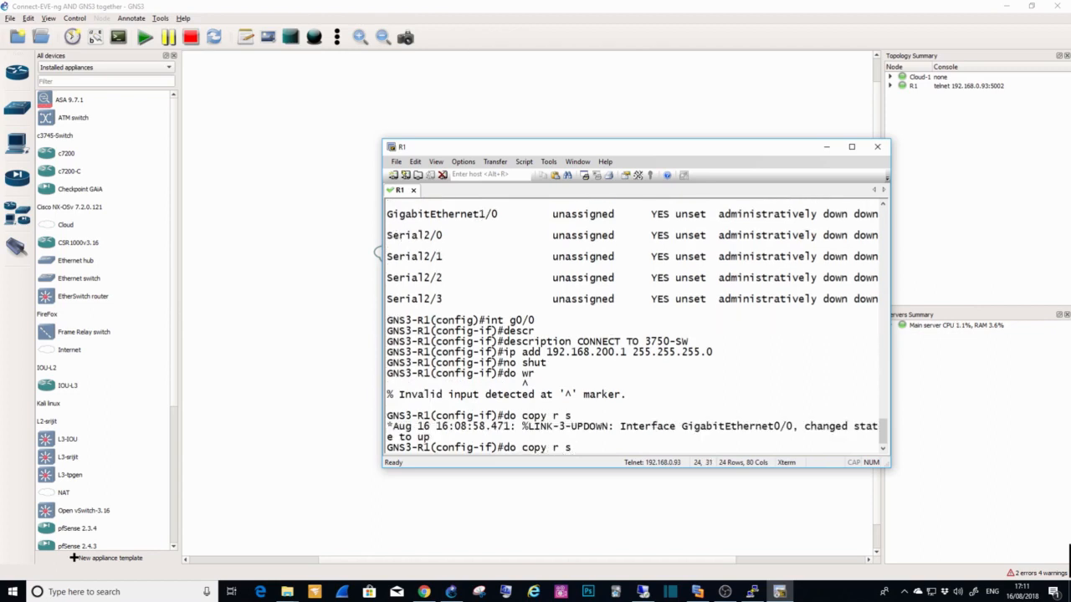
key("Return")
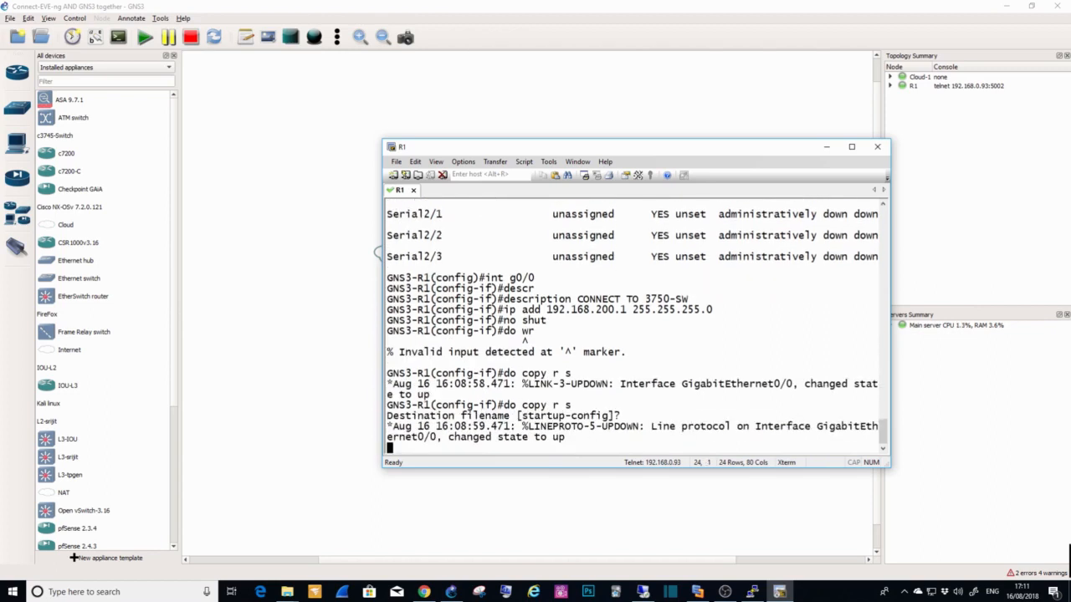
Step: Accept startup-config as the destination for saving GNS3-R1's configuration and leave configuration mode with "end"
key("Return")
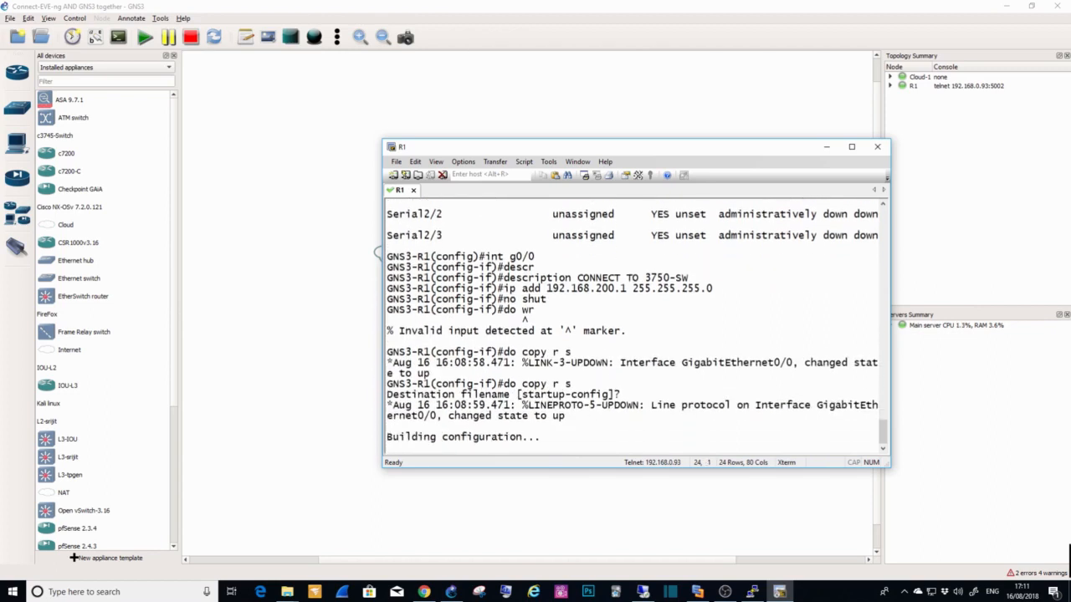
type("end")
key("Return")
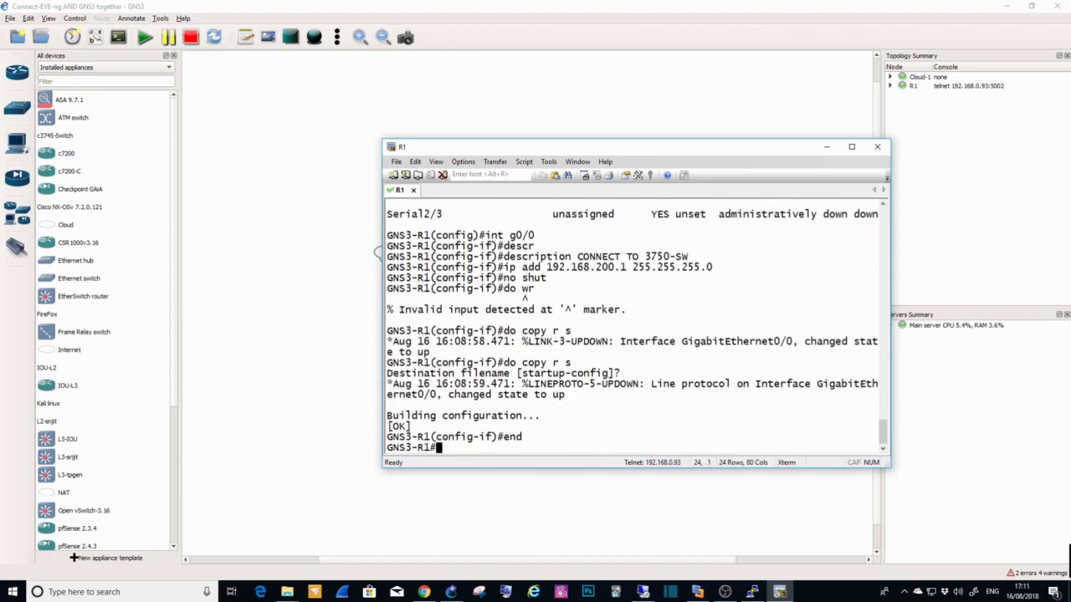
Step: List GNS3-R1's interfaces with "show ip int b" and check its CDP neighbours with "show cdp neighbors"
type("show ip int b")
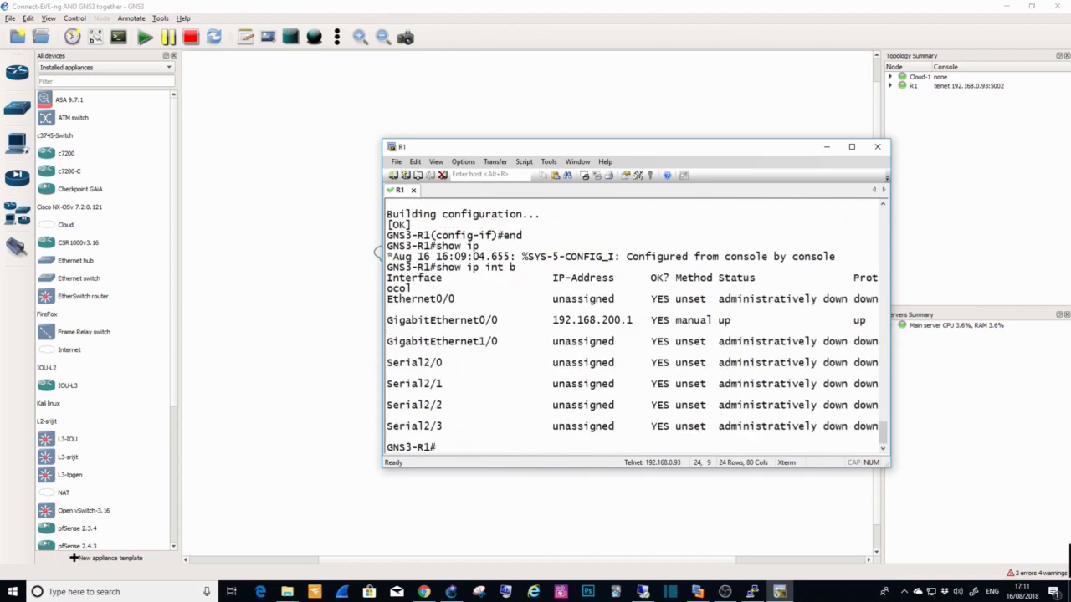
key("Return")
type("show cdp ne")
key("Tab")
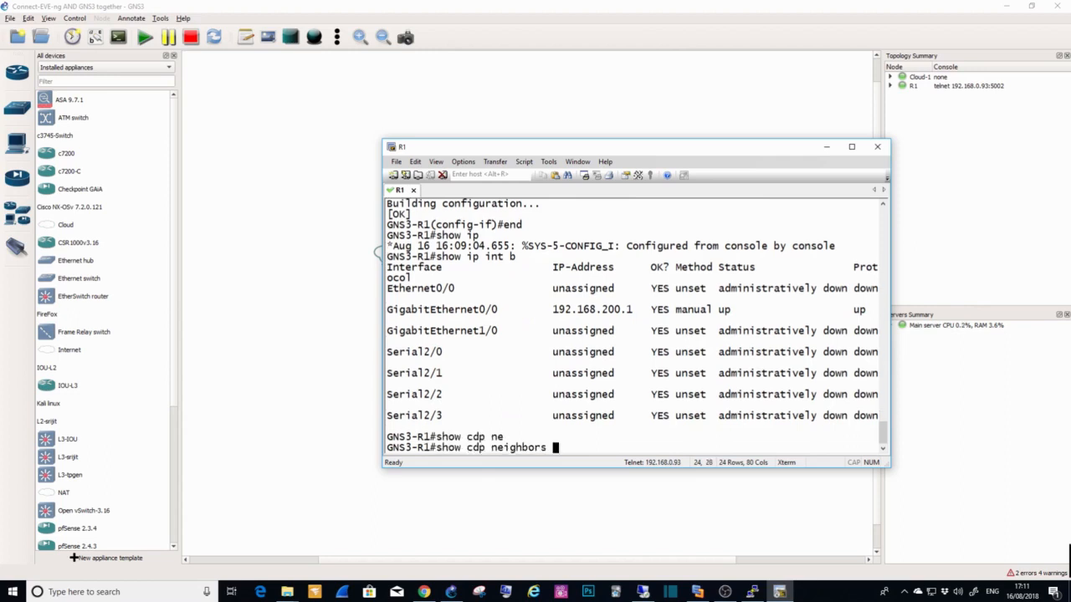
key("Return")
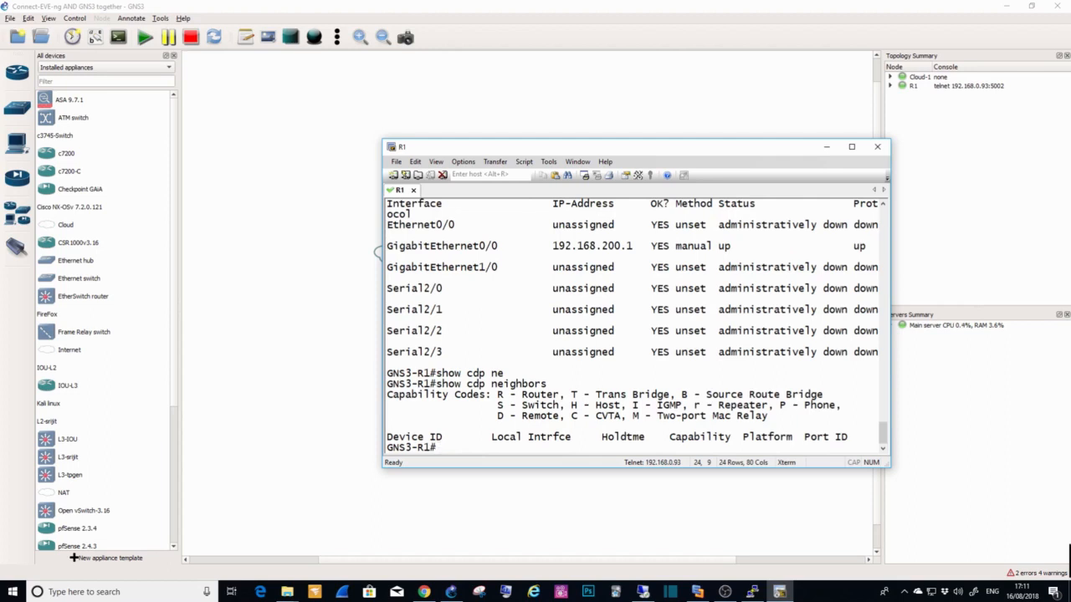
Step: Switch to the 3750-SW console in PuTTY and list the switch's interfaces with "show ip int b"
left_click(752, 591)
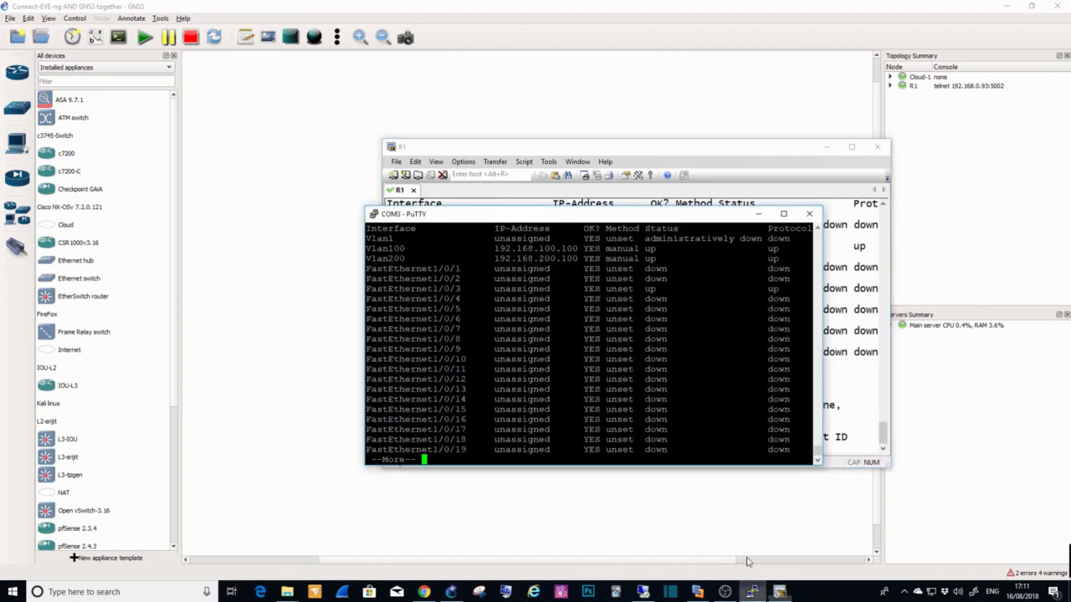
key("space")
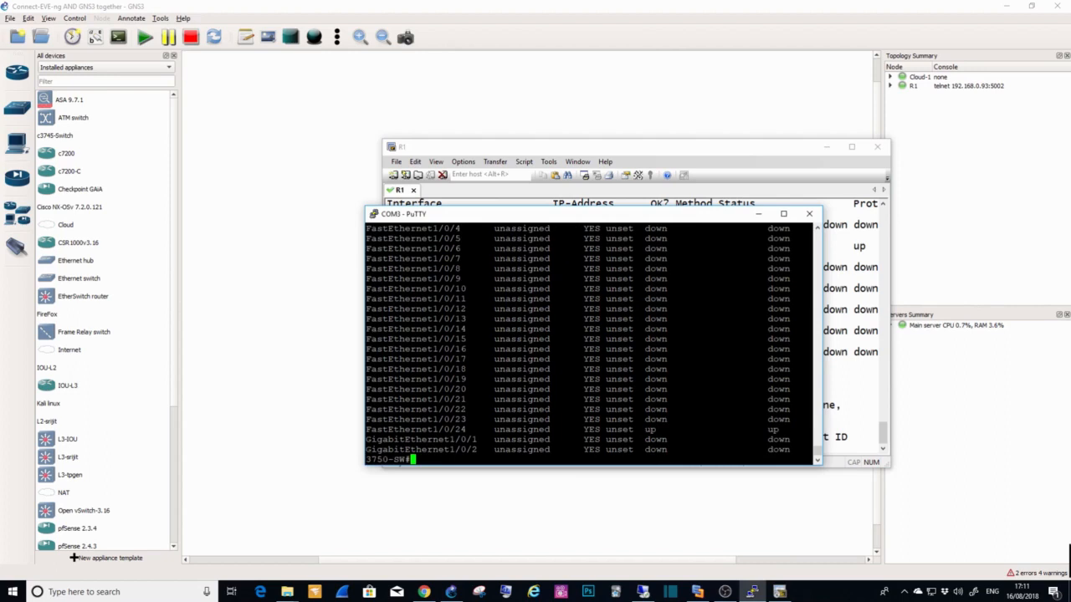
type("show ip int b")
key("Return")
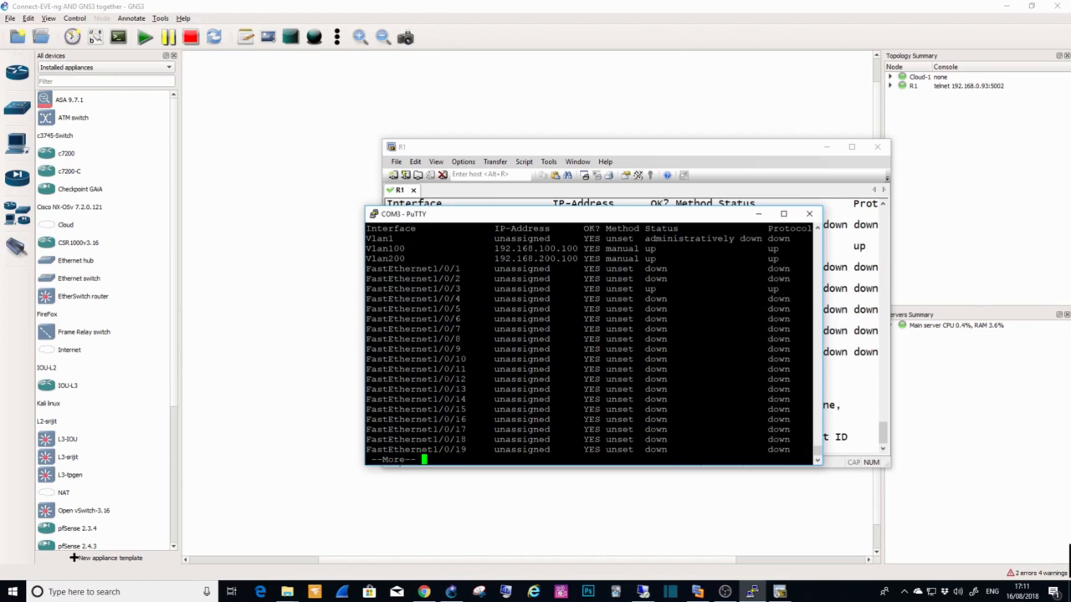
Step: Quit the paged interface list on 3750-SW and display the VLAN port assignments with "show vlan b"
type("qdo show vlan")
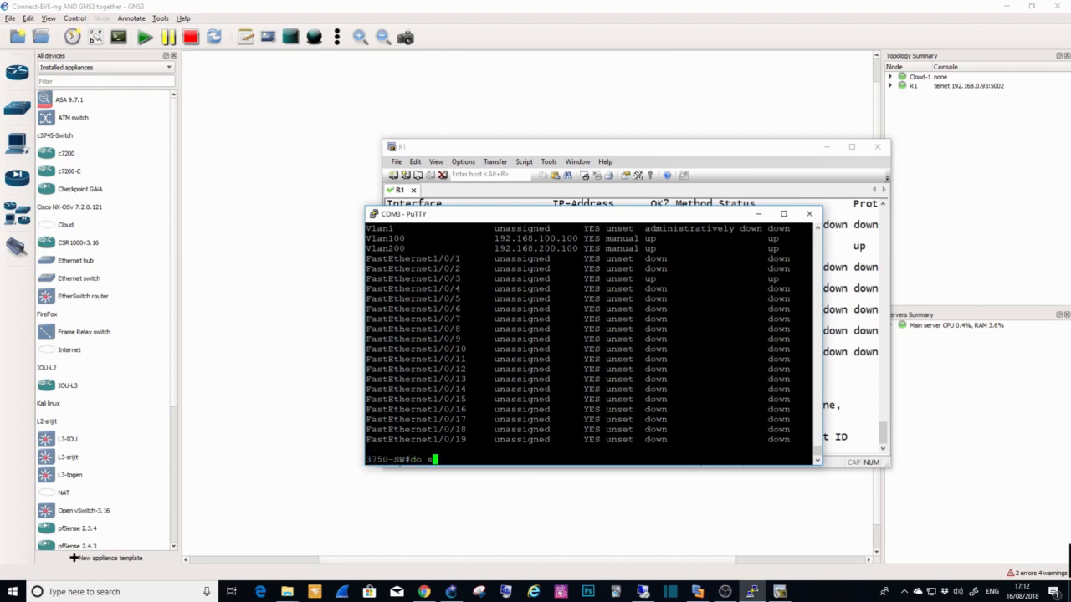
key("BackSpace")
key("BackSpace")
key("BackSpace")
key("BackSpace")
key("BackSpace")
key("BackSpace")
key("BackSpace")
key("BackSpace")
key("BackSpace")
key("BackSpace")
key("BackSpace")
key("BackSpace")
key("BackSpace")
type("show vlan b")
key("Return")
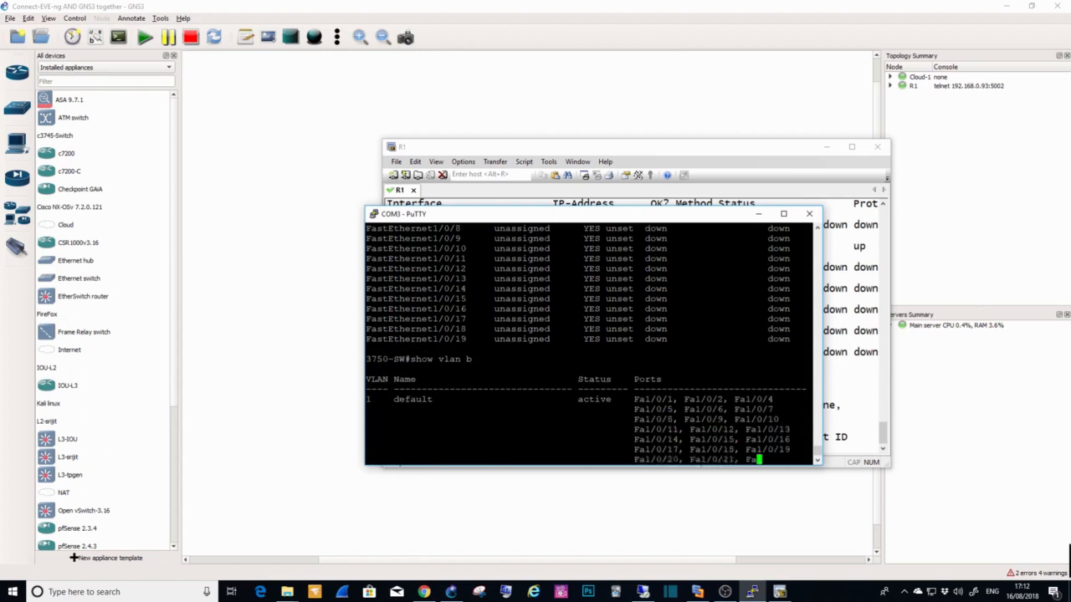
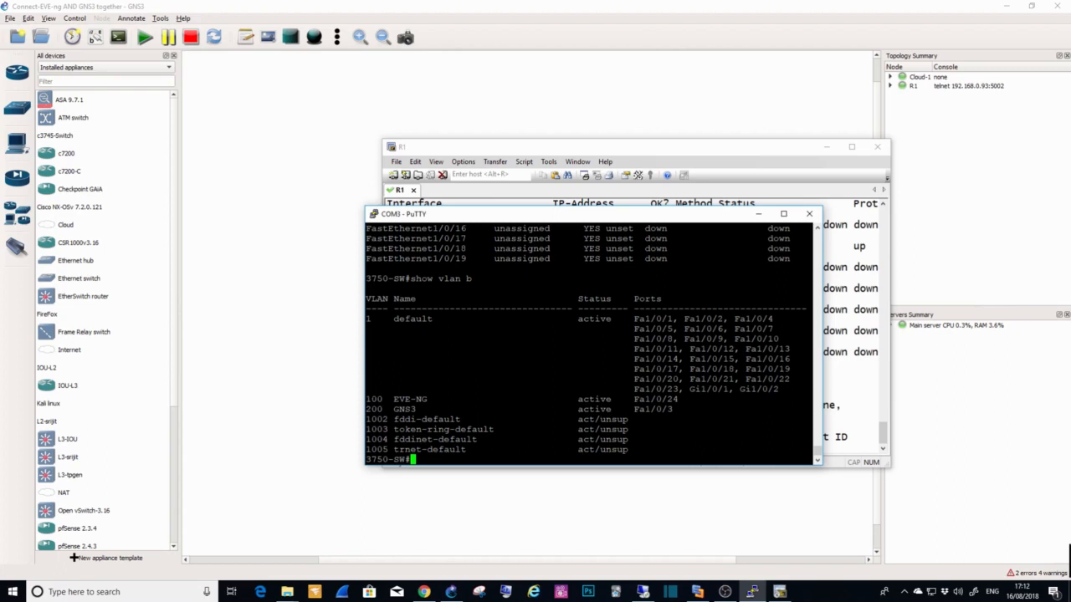
Step: Check the CDP neighbours of 3750-SW with "show cdp neighbors"
type("show cdp ne")
key("Tab")
key("Return")
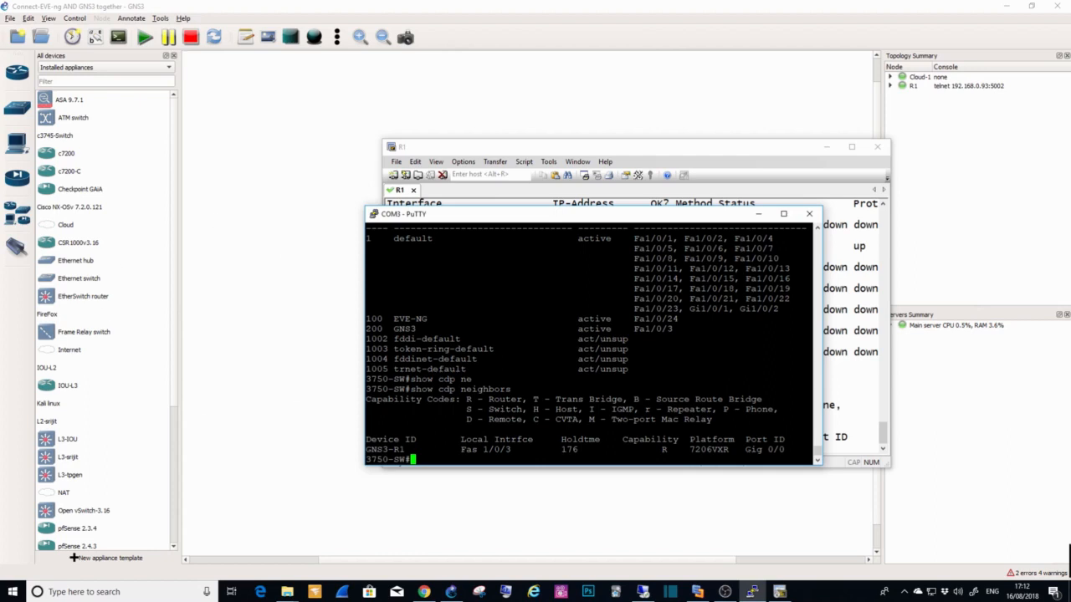
Step: Ping GNS3-R1 at 192.168.200.1 from the 3750-SW console
type("ping 192.1698.")
key("BackSpace")
key("BackSpace")
key("BackSpace")
key("BackSpace")
type("8.200.1")
key("Return")
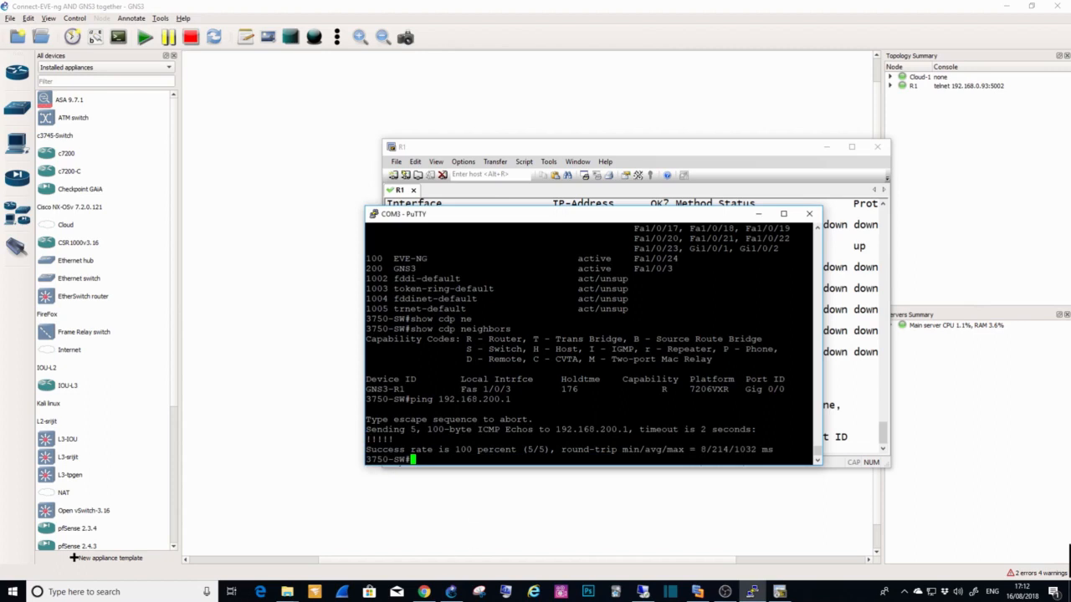
Step: Switch to the GNS3-R1 console and ping the switch's VLAN address 192.168.200.100
left_click(848, 437)
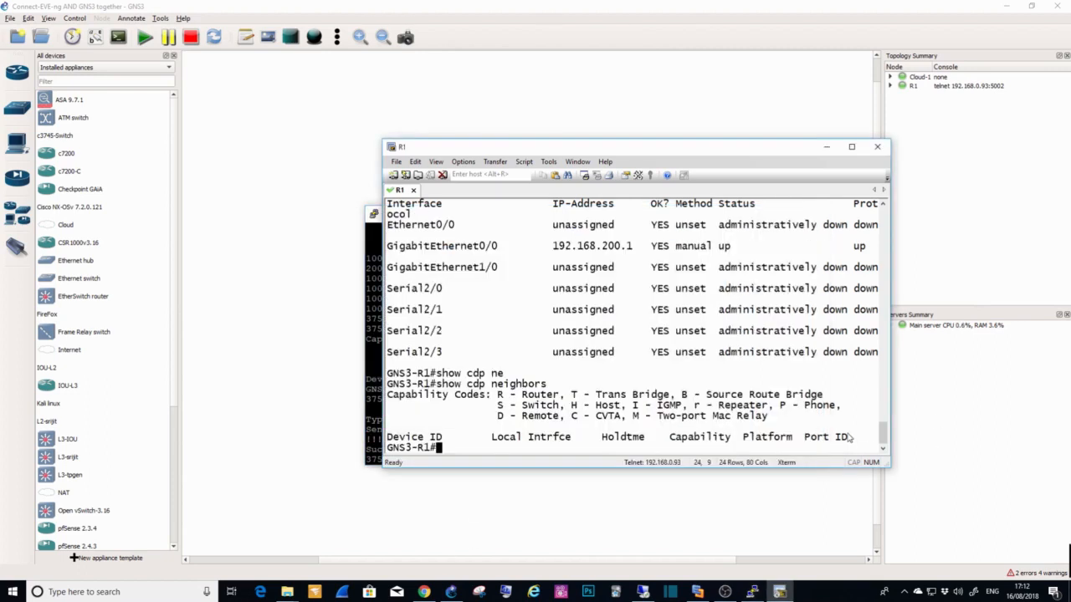
type("ping 192.168.200.1")
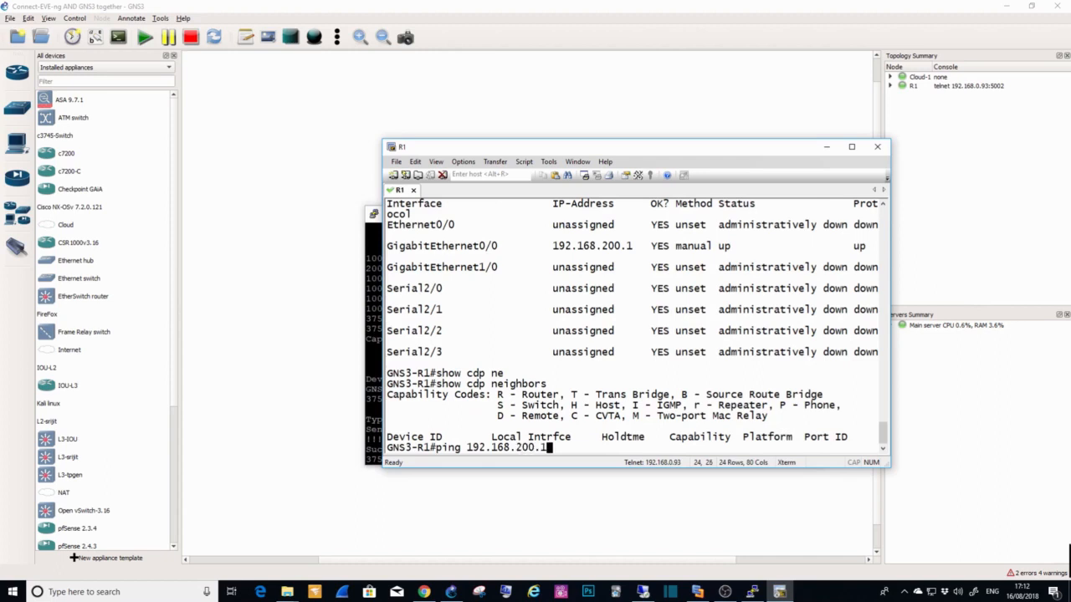
type("00")
key("Return")
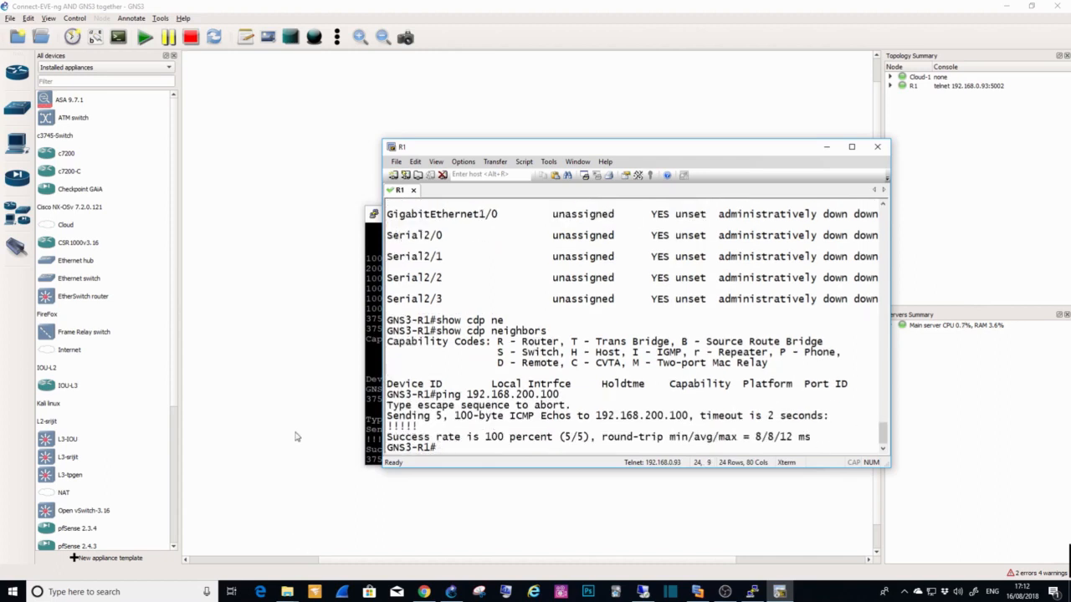
Step: Switch to the EVE-NG lab in Chrome and open the console of the vIOS router linked to the 3750-SW cloud
left_click(257, 324)
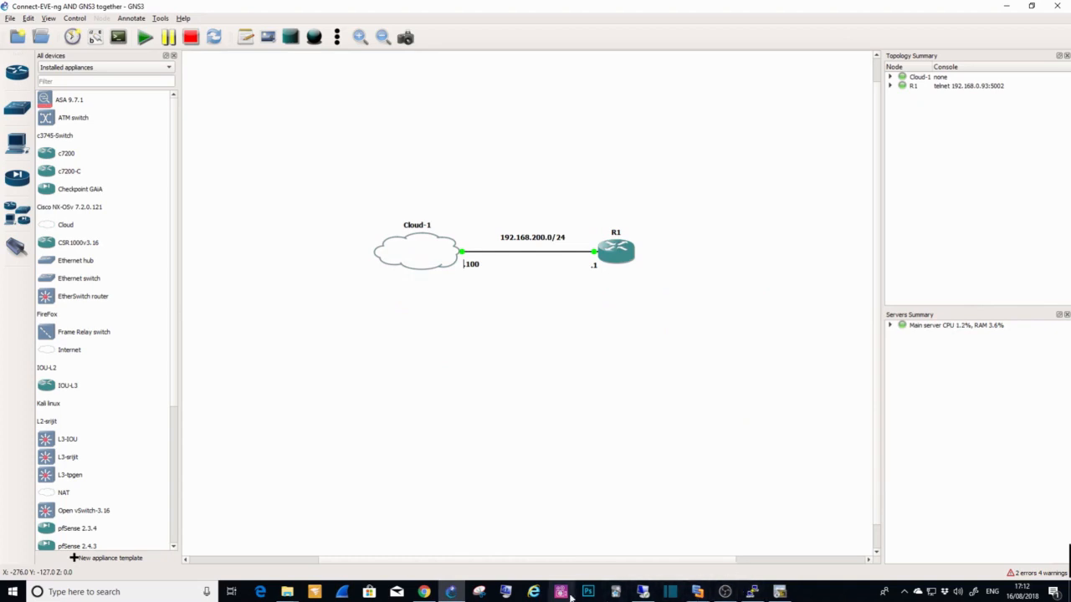
left_click(418, 589)
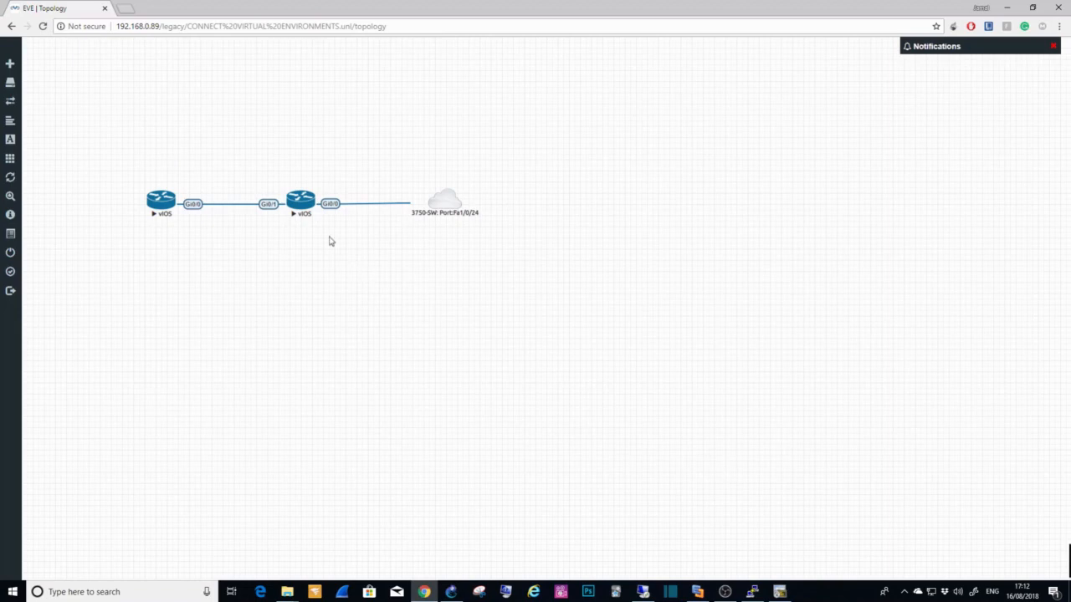
left_click(303, 201)
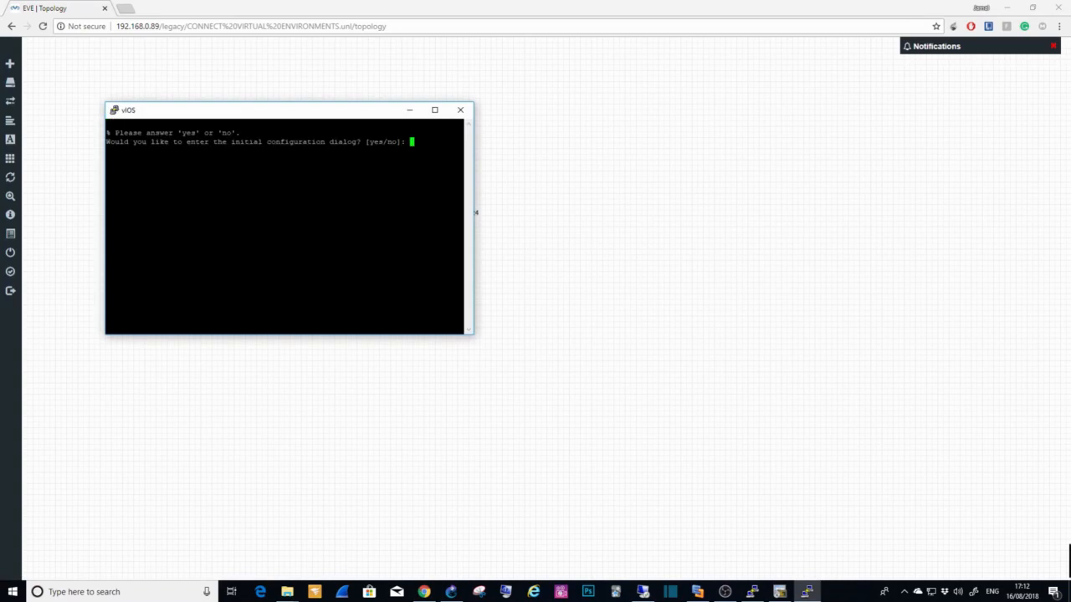
Step: Decline the initial configuration dialog on the vIOS router with "n" and continue to the Router> prompt
type("n")
key("Return")
key("Return")
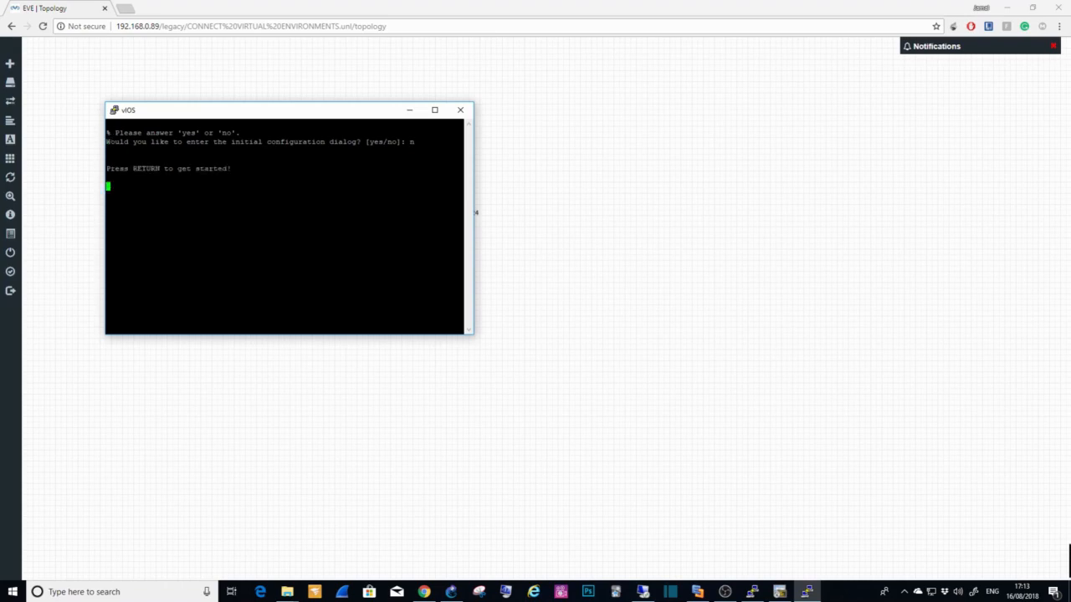
key("Return")
key("Return")
key("Return")
key("Return")
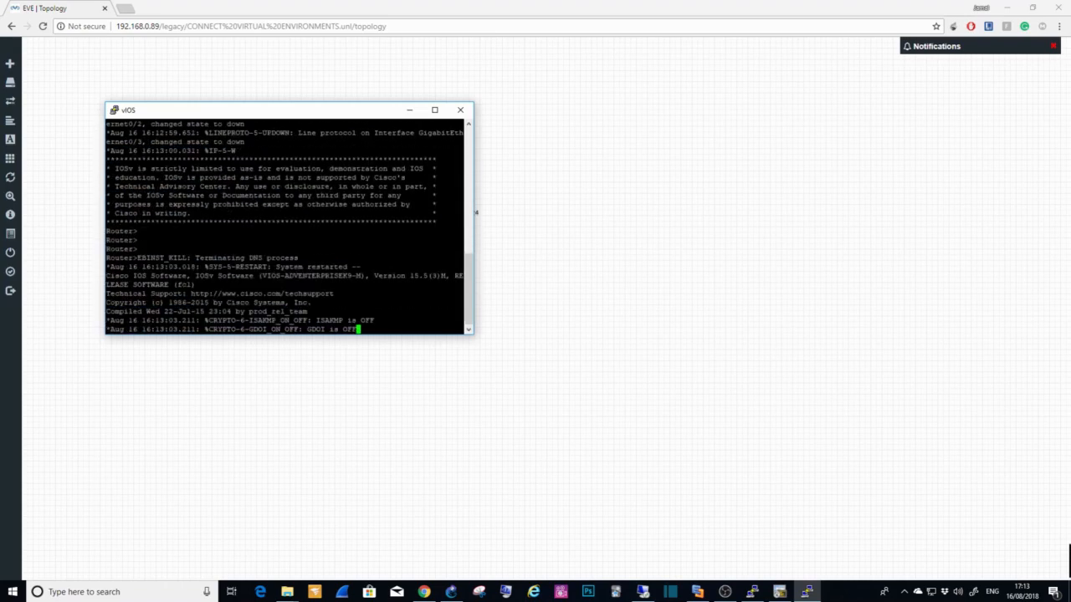
key("Return")
key("Return")
key("Return")
key("Return")
key("Return")
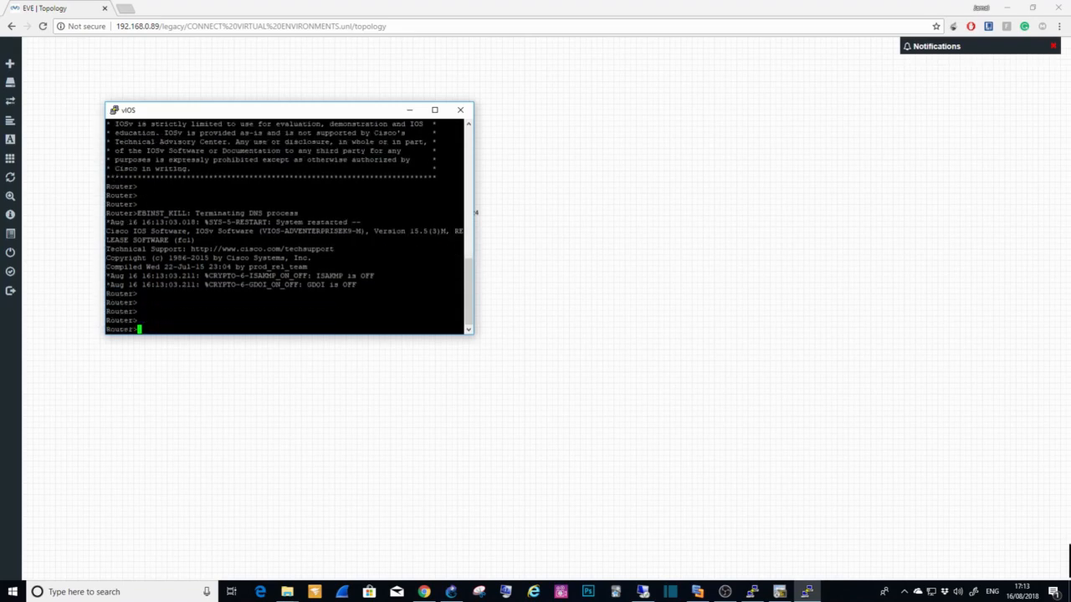
Step: Enter privileged and global configuration mode on the vIOS router and disable DNS lookups with "no ip domain-lookup"
type("en")
key("Return")
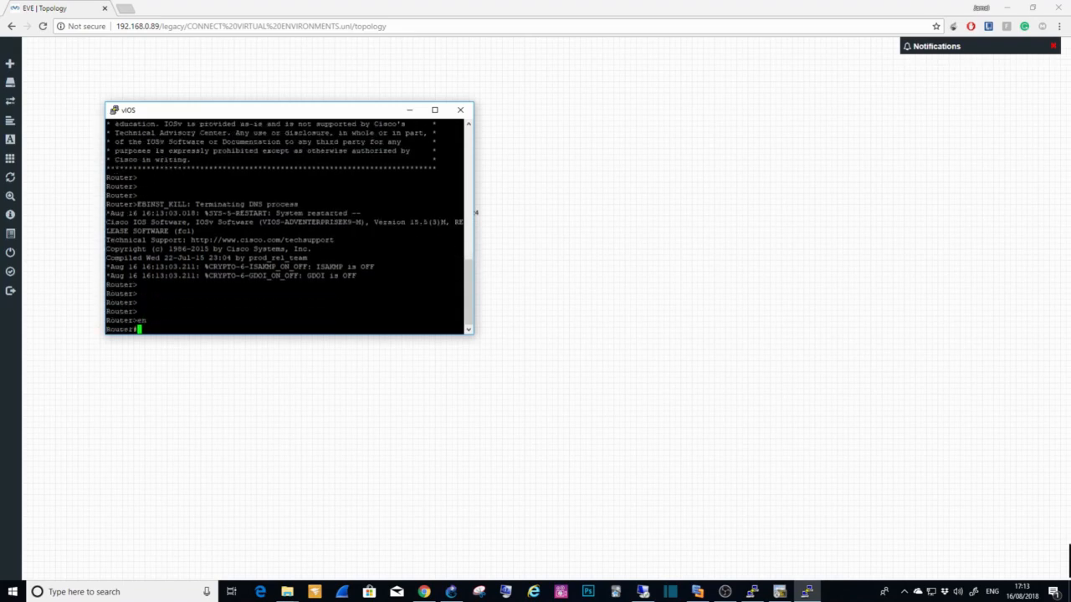
type("conf t")
key("Return")
type("no ip ")
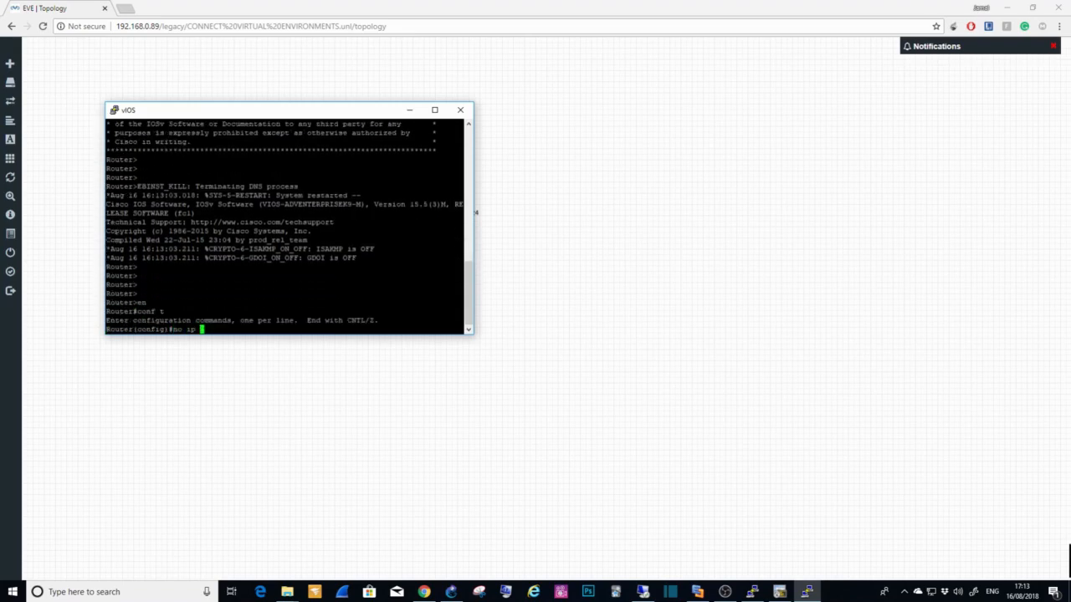
type("domain-loo")
key("Tab")
key("Return")
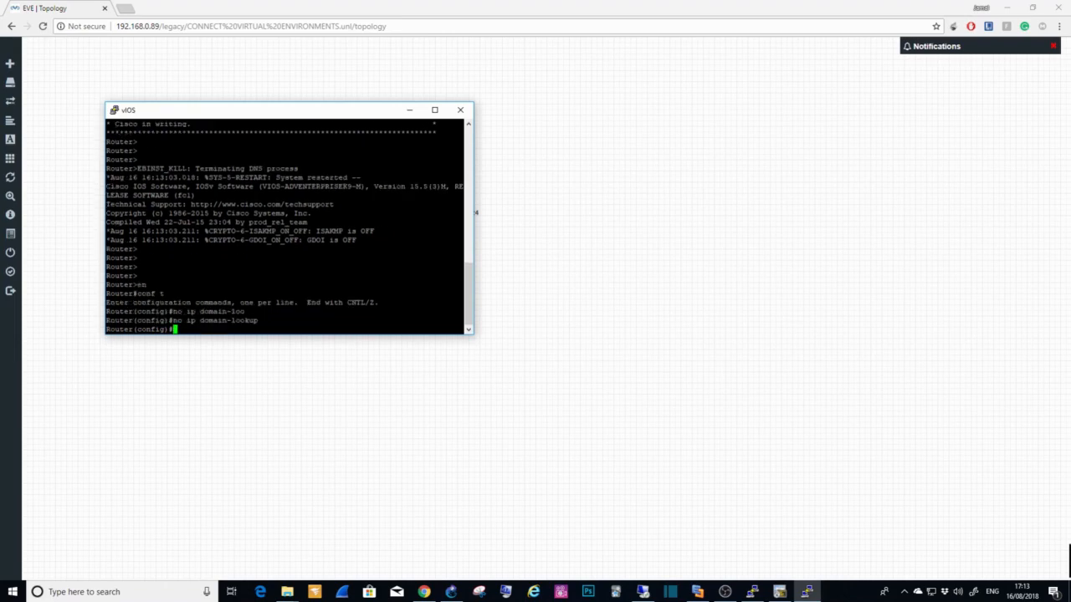
Step: Turn on "logging synchronous" for line con 0 and return to global configuration mode
type("line con 0")
key("Return")
type("line)#l")
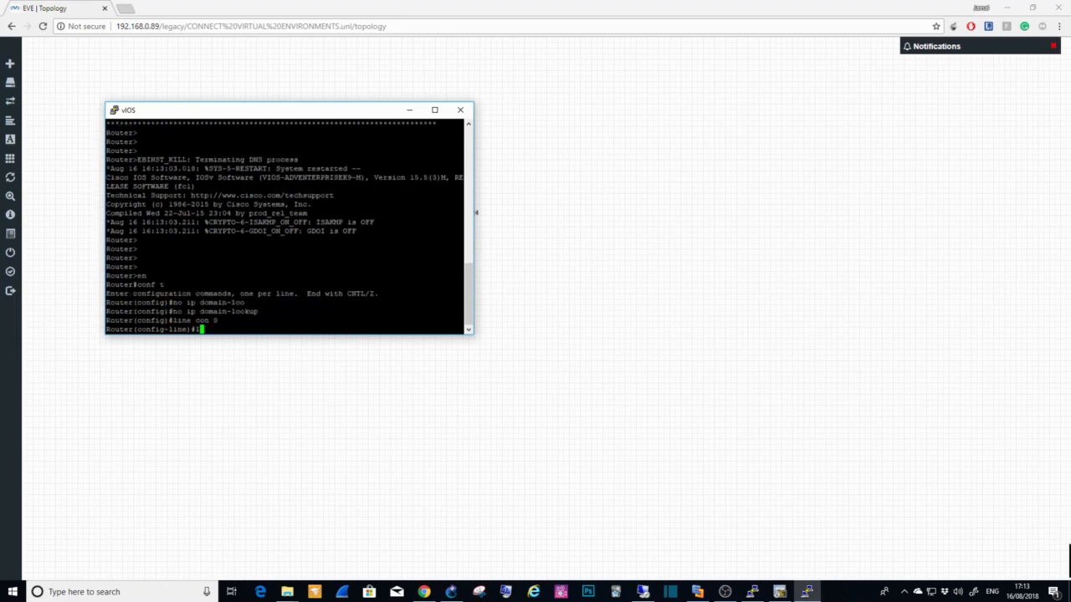
type("og")
key("Tab")
type("g")
key("Tab")
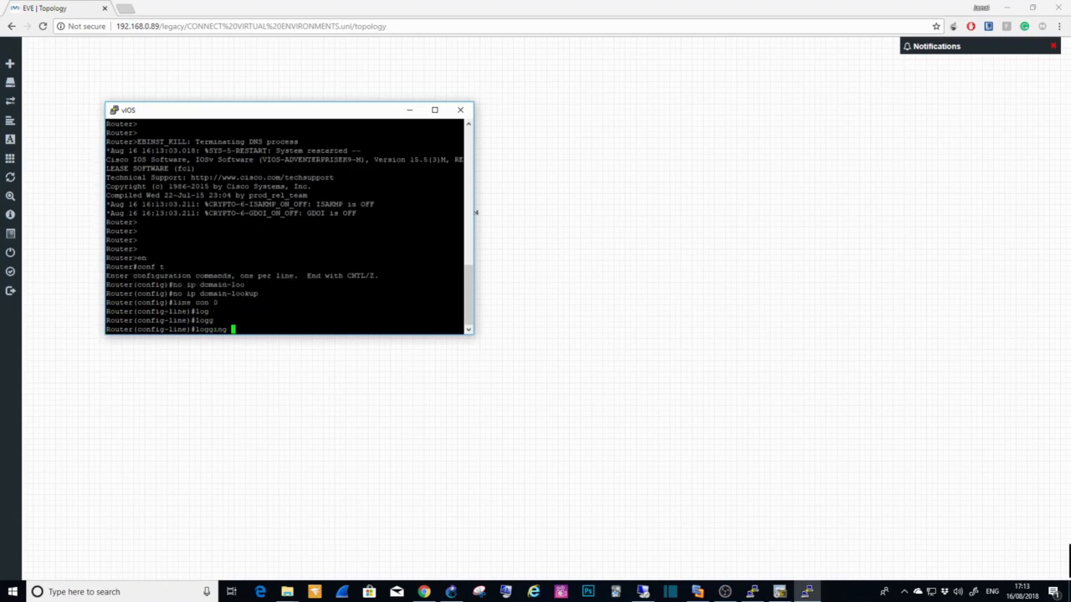
type("syn")
key("Tab")
key("Return")
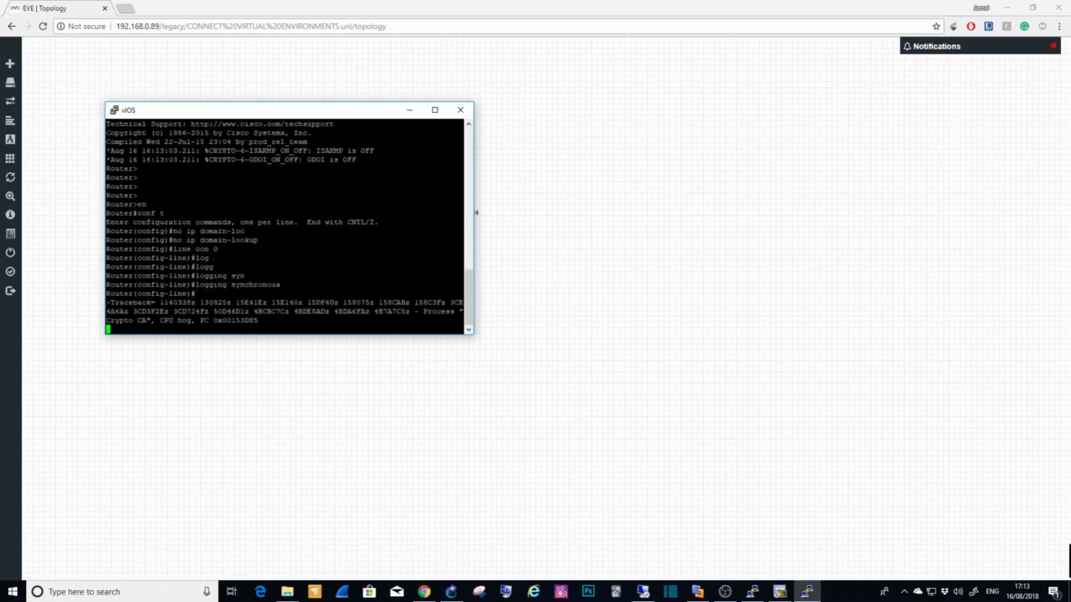
type("exit")
key("Return")
key("Return")
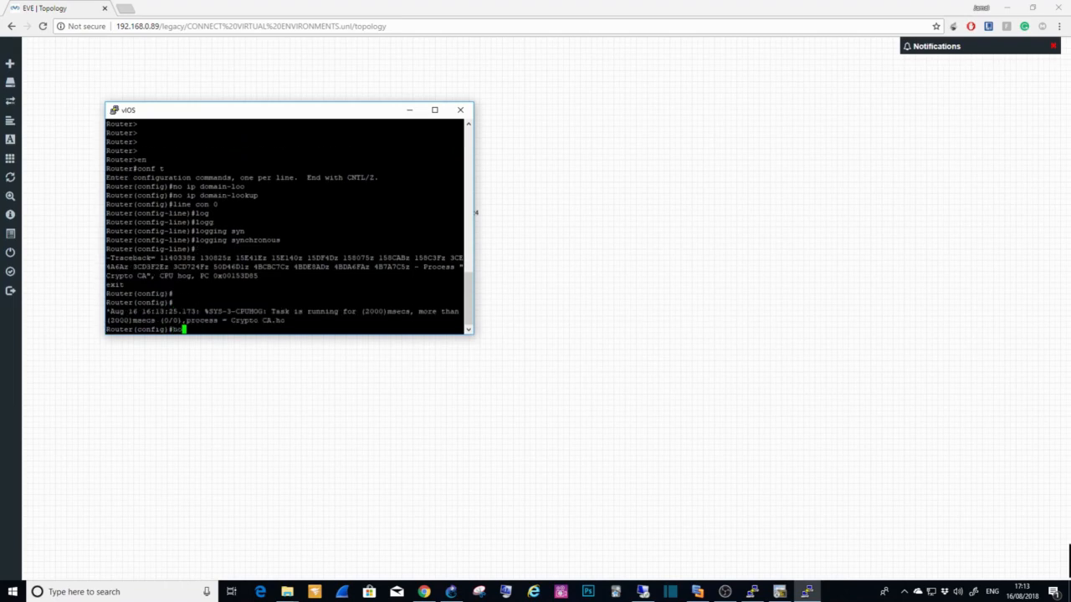
Step: Set the vIOS router's hostname to EVE-ng-R1
type("hostname ")
type("EVE")
type(".N")
key("BackSpace")
key("BackSpace")
type("-ng-R1")
key("Return")
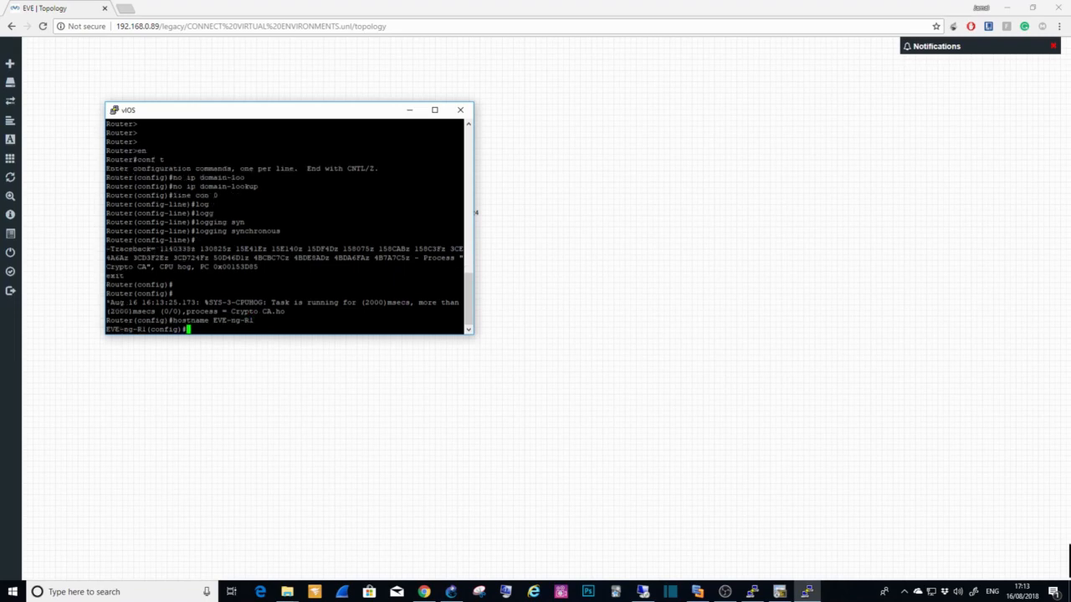
Step: Move the console window clear of the topology and enter interface configuration for g0/0 on EVE-ng-R1
left_click_drag(259, 110, 333, 242)
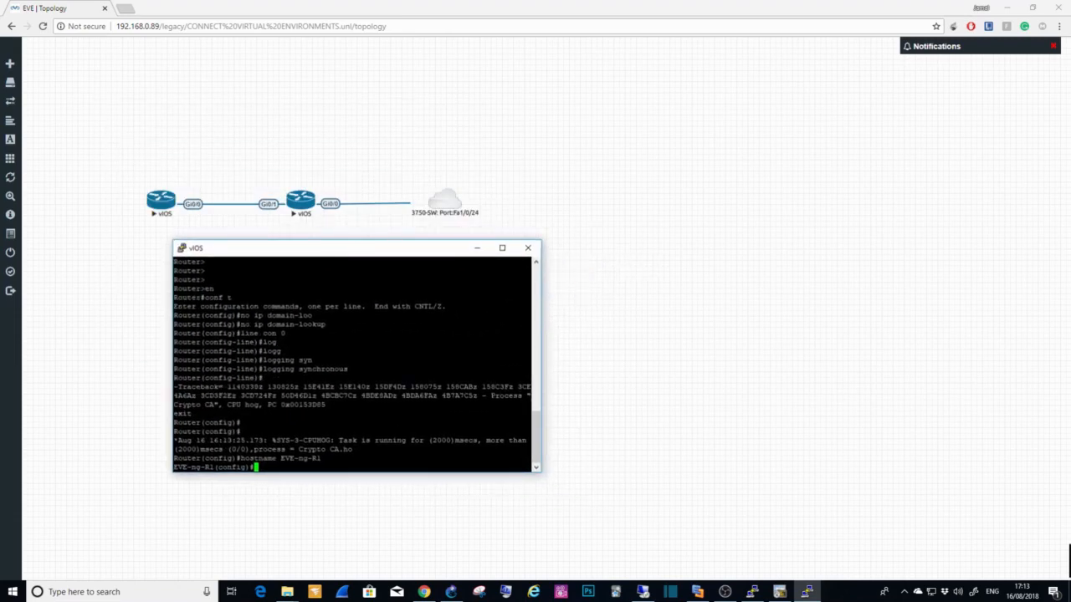
type("INT")
key("BackSpace")
key("BackSpace")
key("BackSpace")
key("BackSpace")
type("int g0/0")
key("Return")
Step: Give interface g0/0 the description "CONNECT TO 3750-SW:Fa1/0/24"
type("CO")
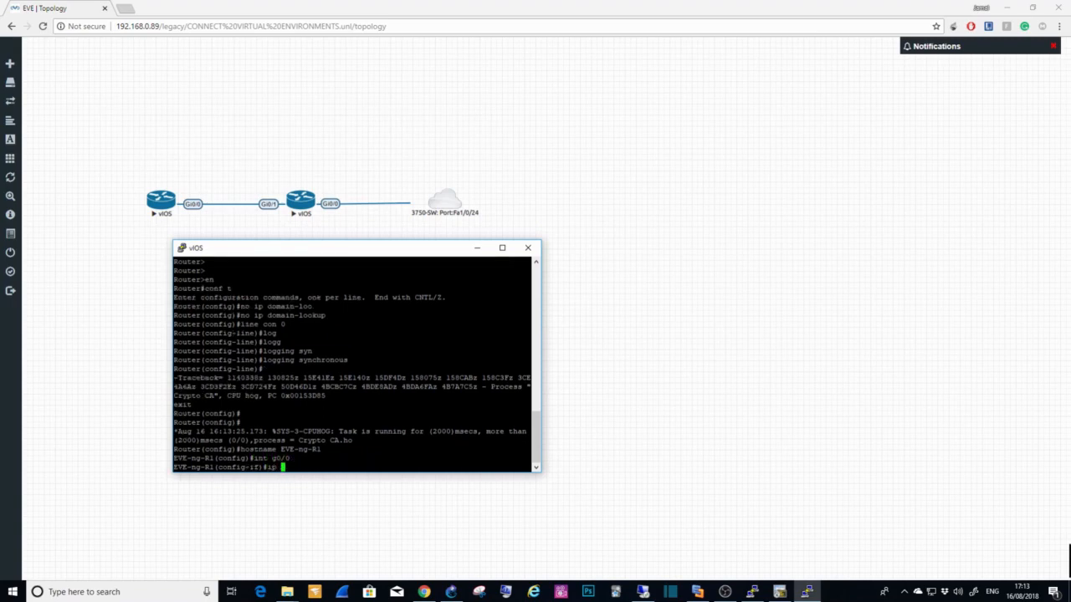
key("BackSpace")
key("BackSpace")
type("Desc")
key("Tab")
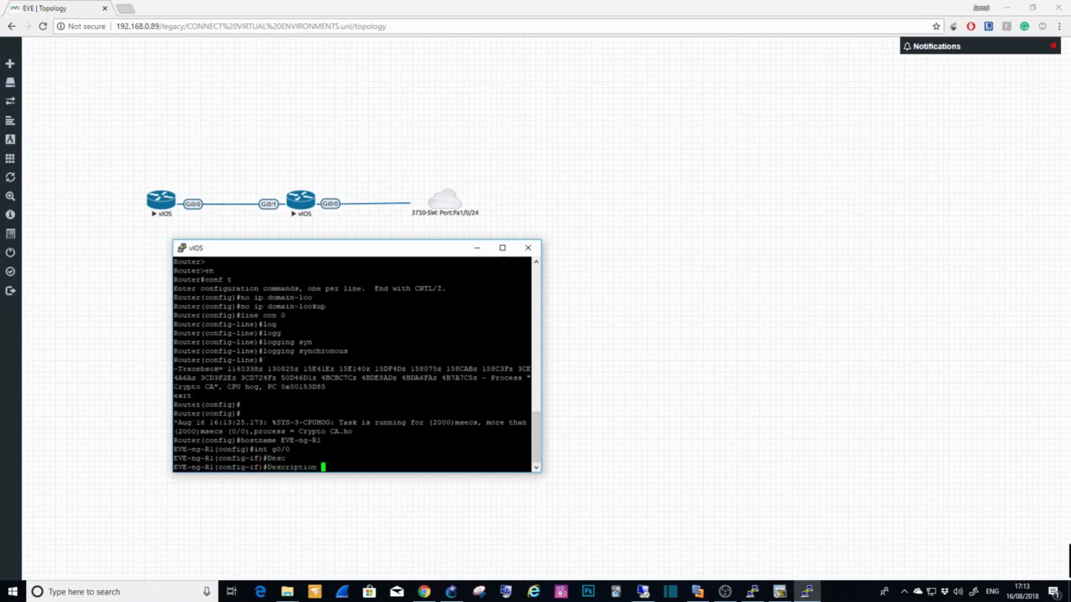
type("CONNECT TO 3750")
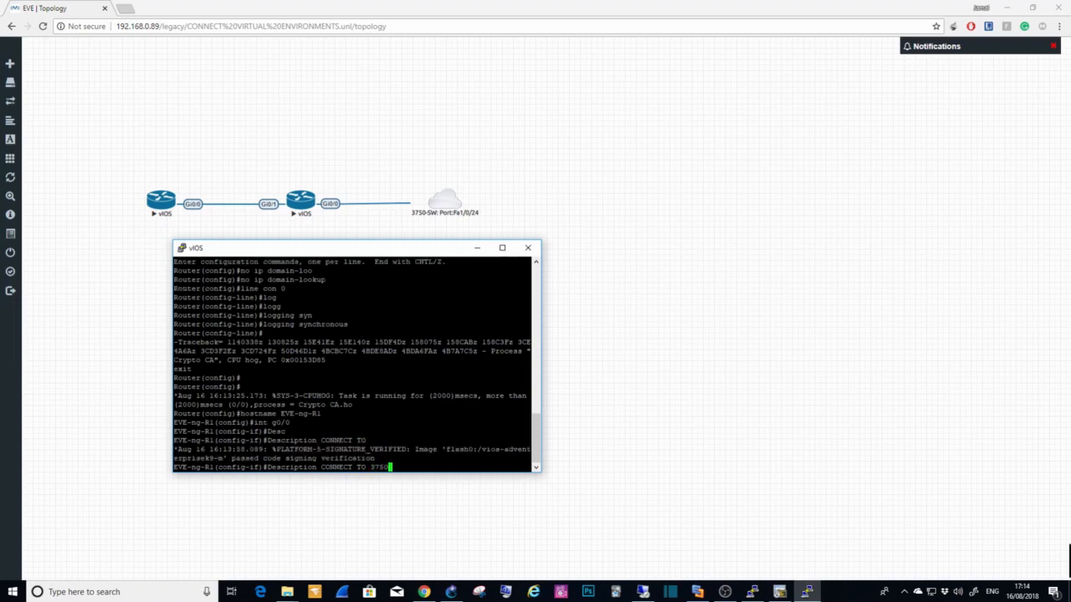
type("-SW:Fa1/0/24")
key("Return")
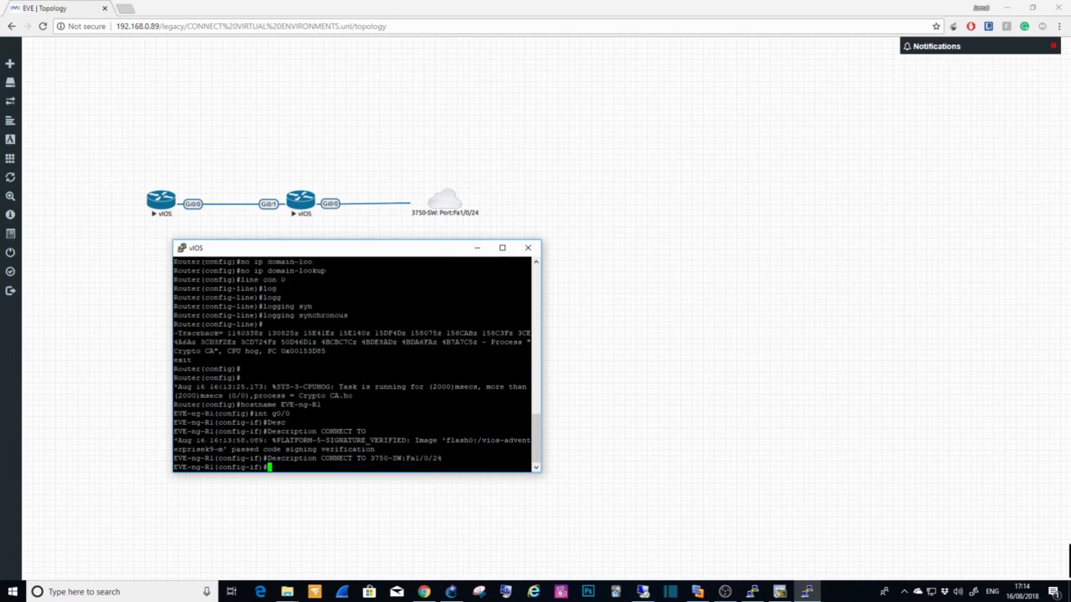
Step: Assign IP address 192.168.100.1 with mask 255.255.255.0 to g0/0 and enable the interface with "no shut"
type("ip add 192.168.100.1 255.255.")
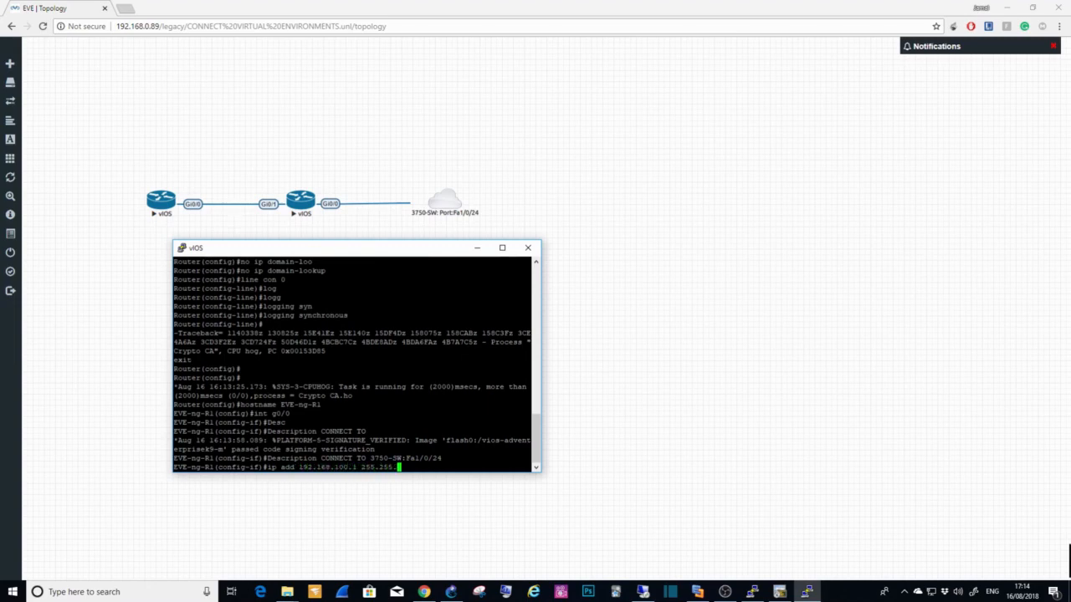
type("255.0")
key("Return")
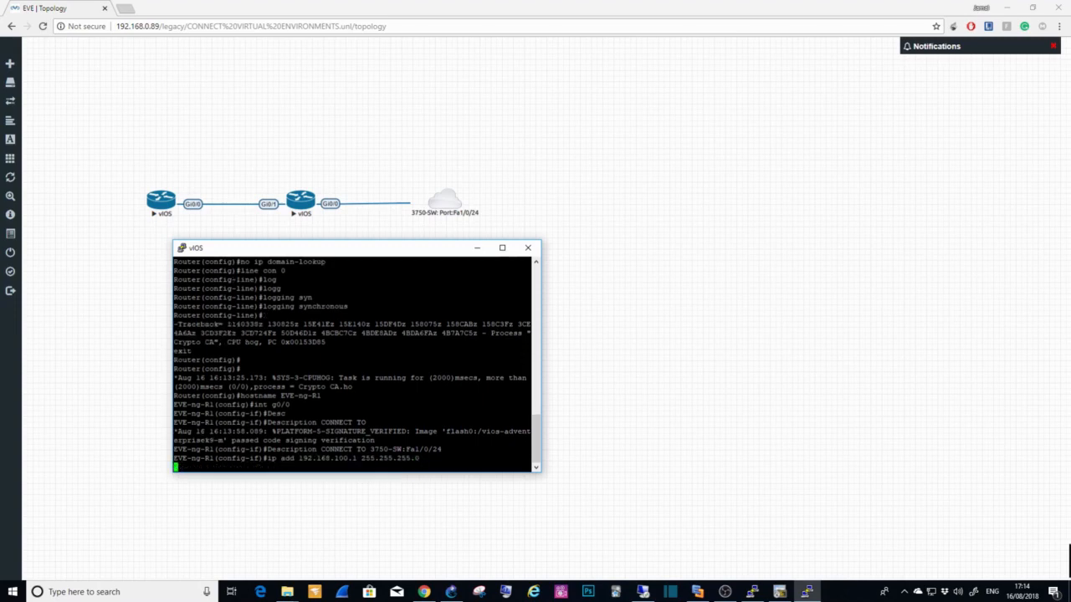
type("no shut")
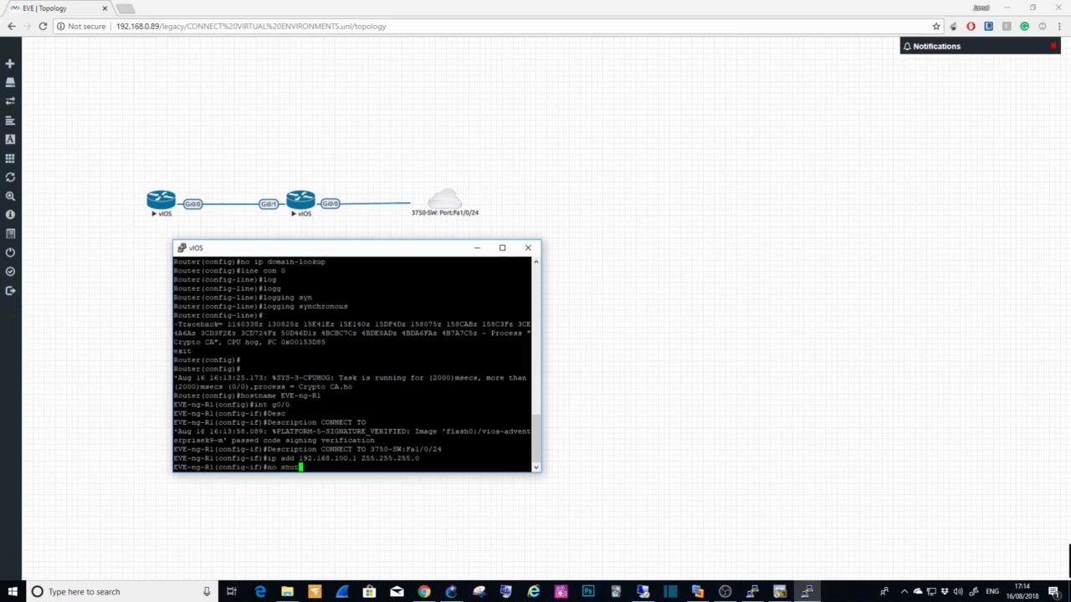
key("Return")
Step: Save EVE-ng-R1's configuration with "do wr" and leave configuration mode with "end"
type("do wr")
key("Return")
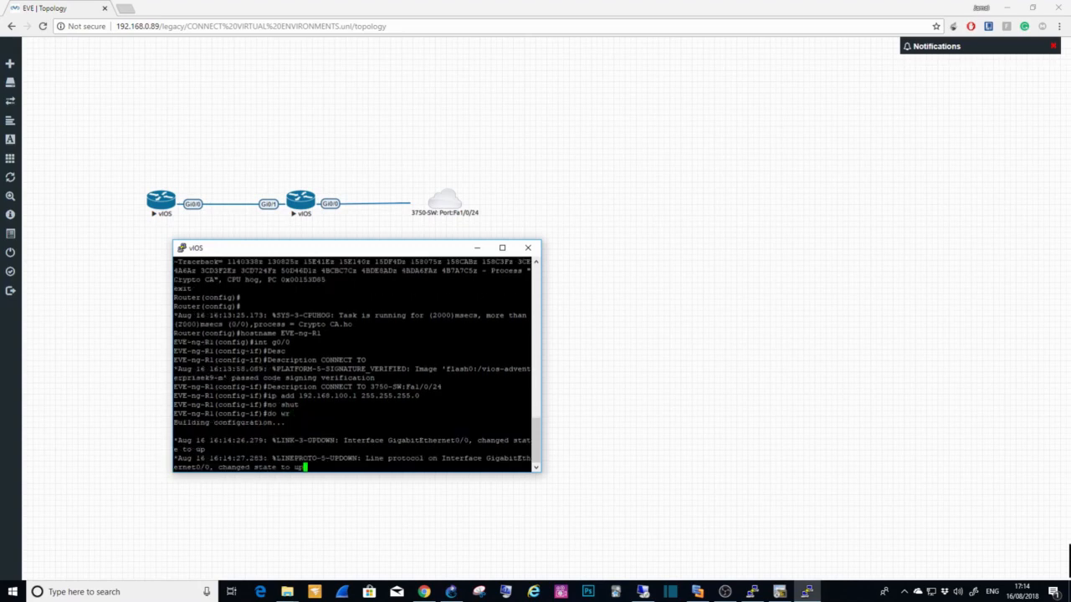
key("Return")
key("Return")
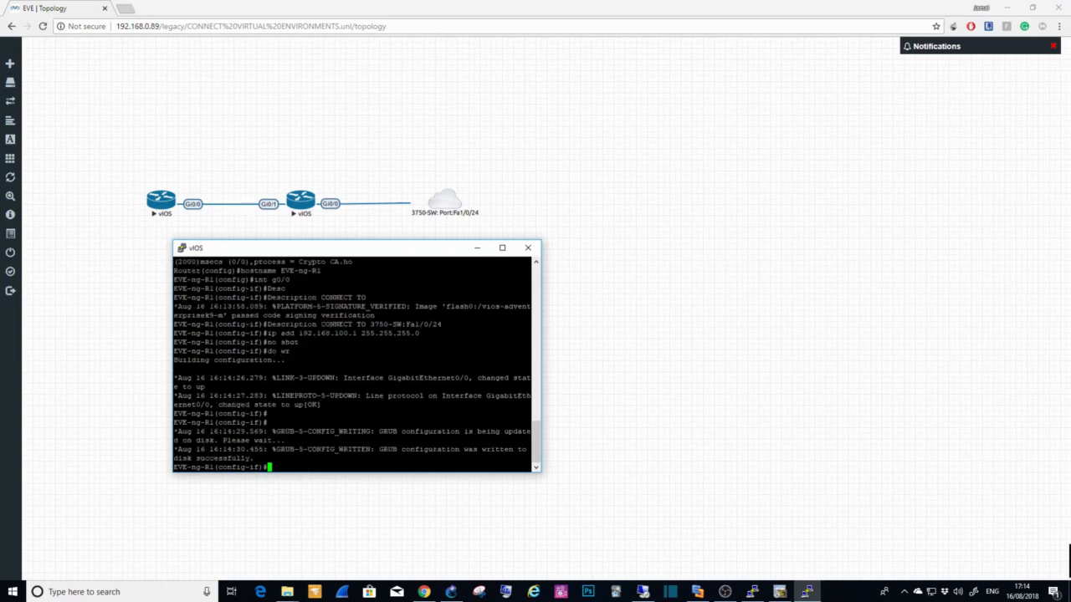
type("end")
key("Return")
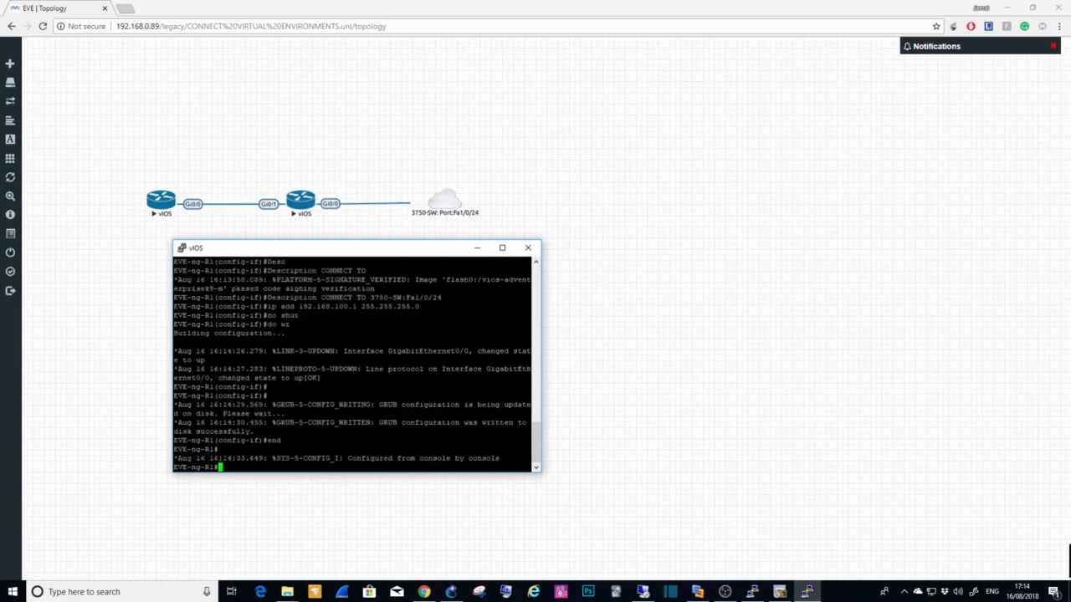
Step: Check EVE-ng-R1's CDP neighbours with "show cdp neighbors" and list its interfaces with "show ip int b"
type("show cdp ne")
key("Tab")
key("Return")
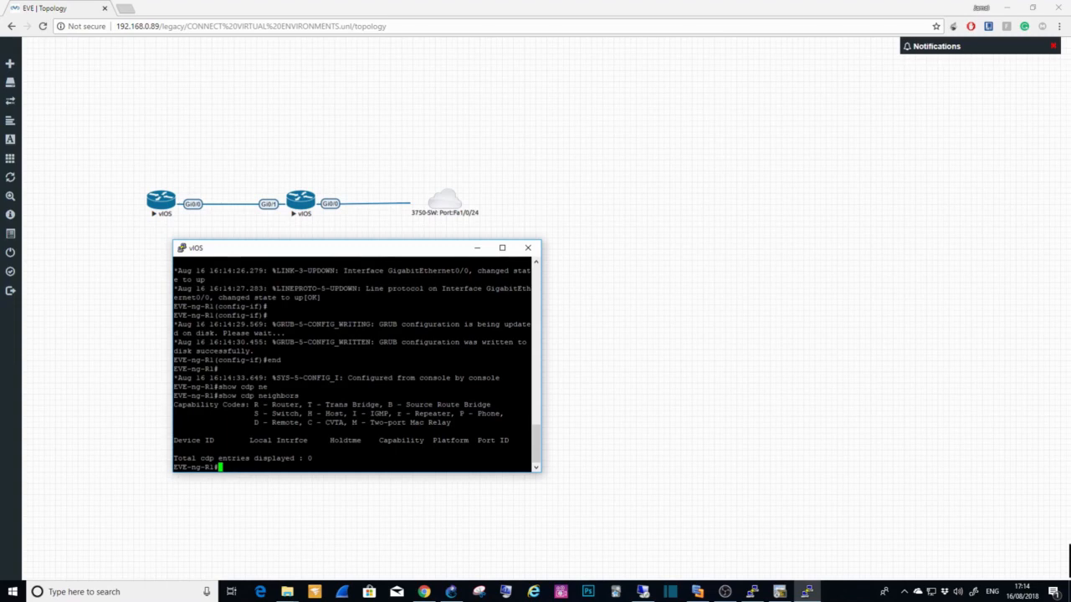
type("show ip int b")
key("Return")
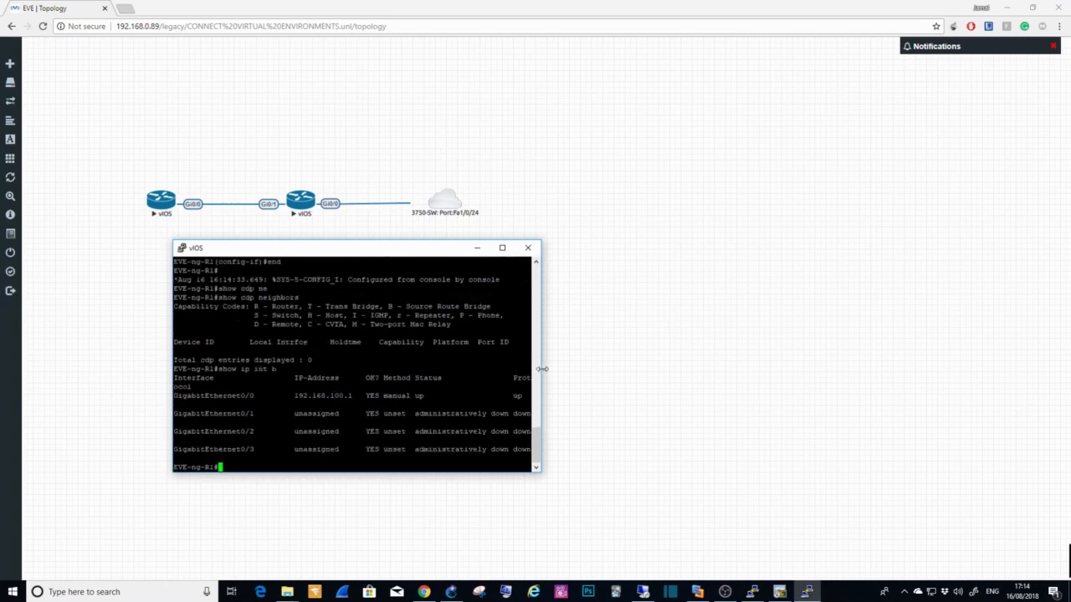
Step: Switch to the 3750-SW console in PuTTY and list its interfaces again with "show ip int b"
left_click(752, 591)
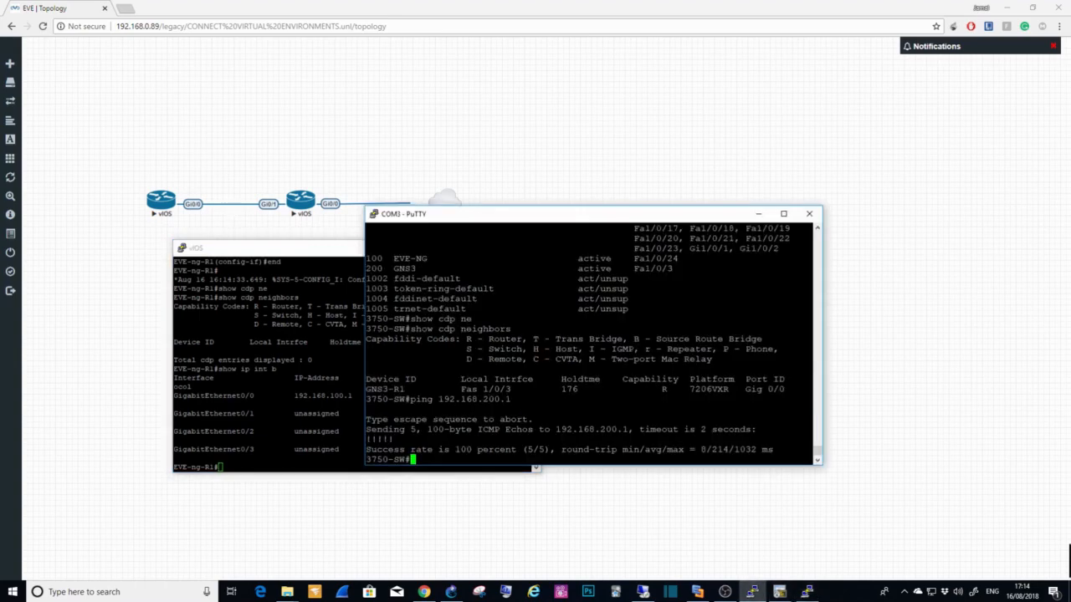
type("show ip int b")
key("Return")
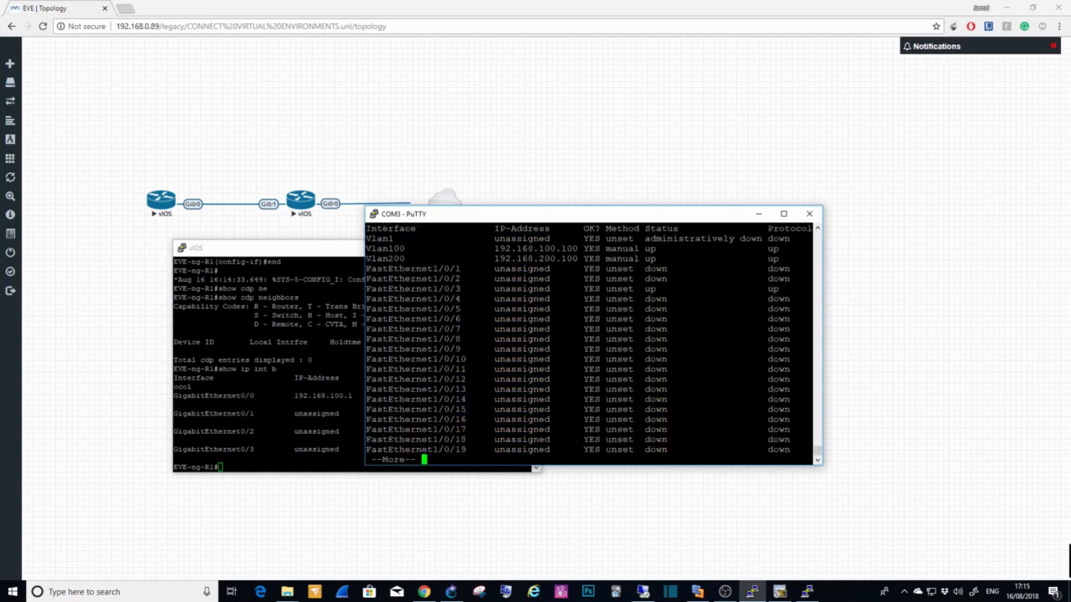
Step: Dismiss the rest of the interface list and check 3750-SW's CDP neighbours and their local ports with "show cdp neighbors"
type("q")
type("show ")
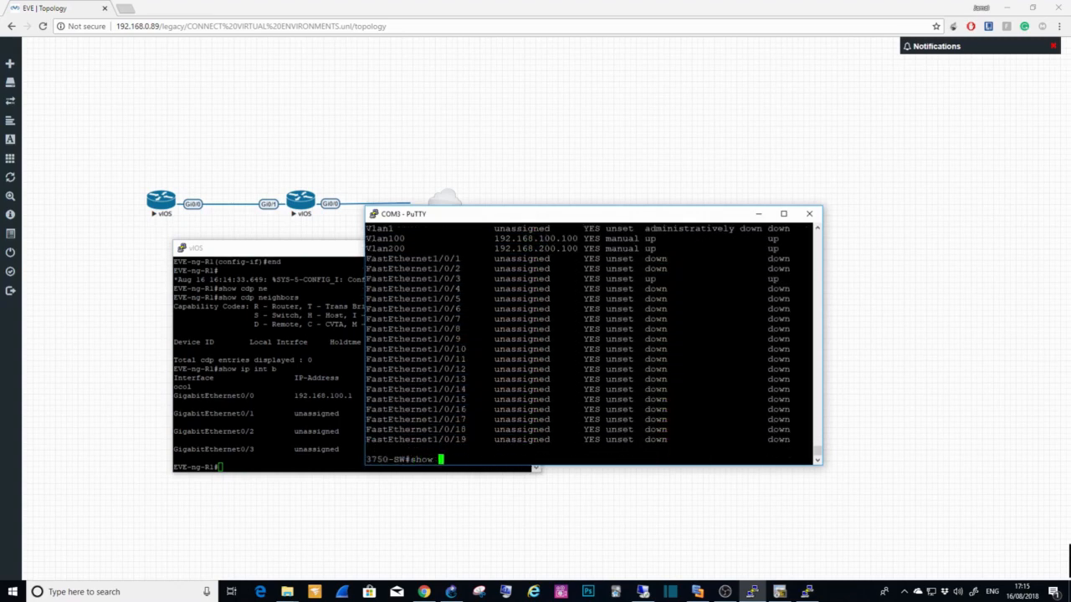
type("cdp ne")
key("Return")
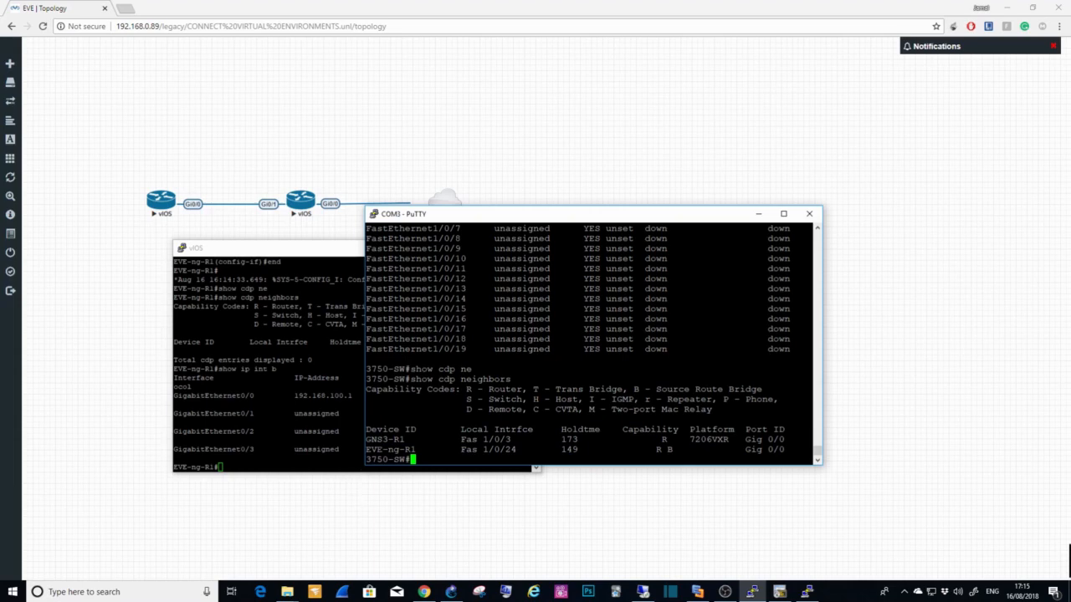
double_click(378, 439)
left_click_drag(522, 439, 457, 440)
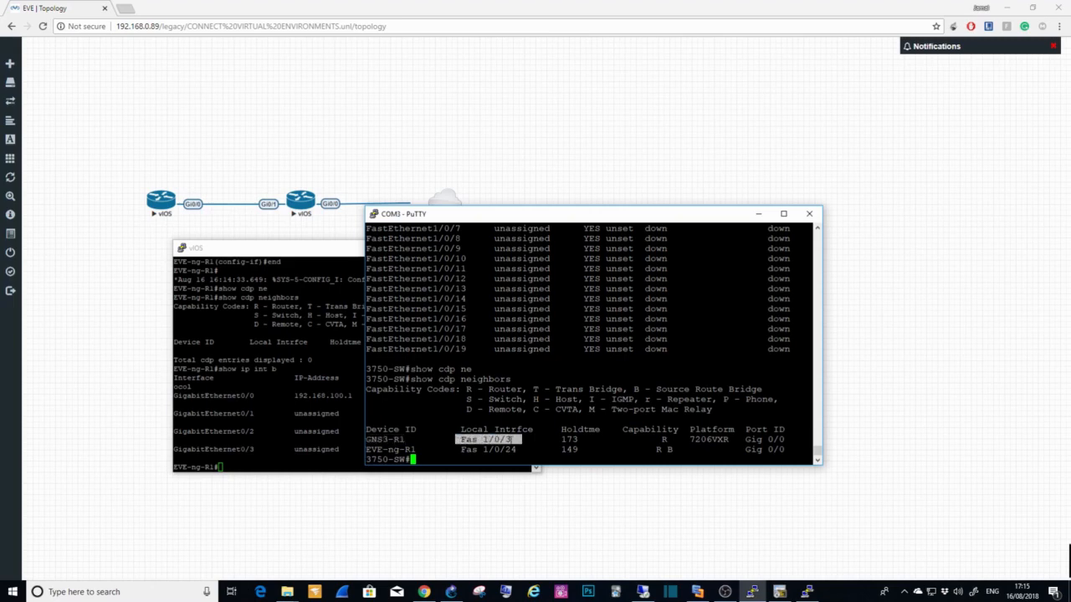
left_click_drag(365, 449, 517, 449)
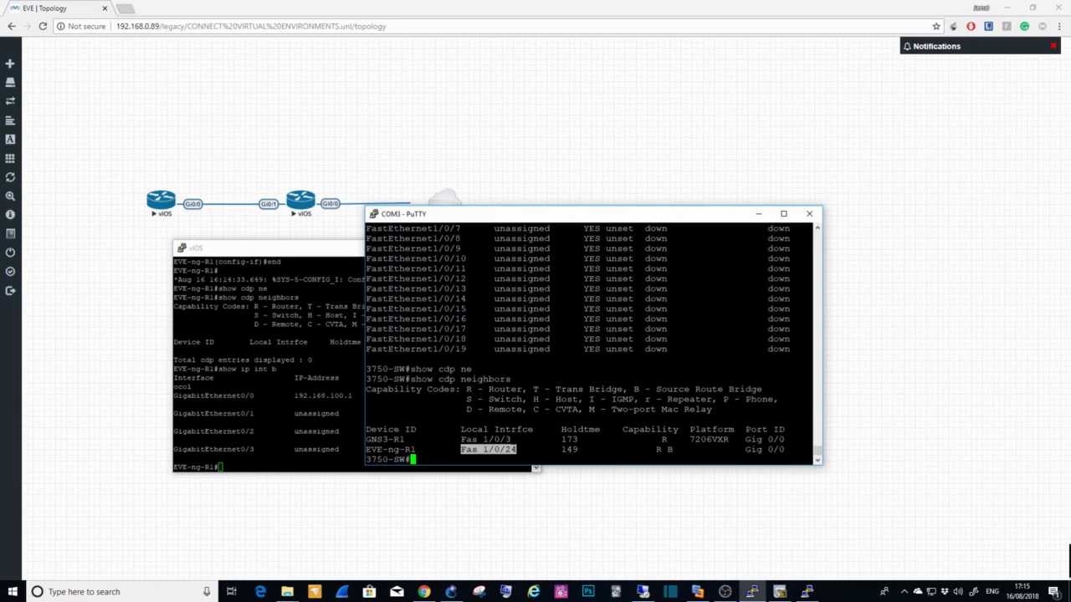
left_click(478, 456)
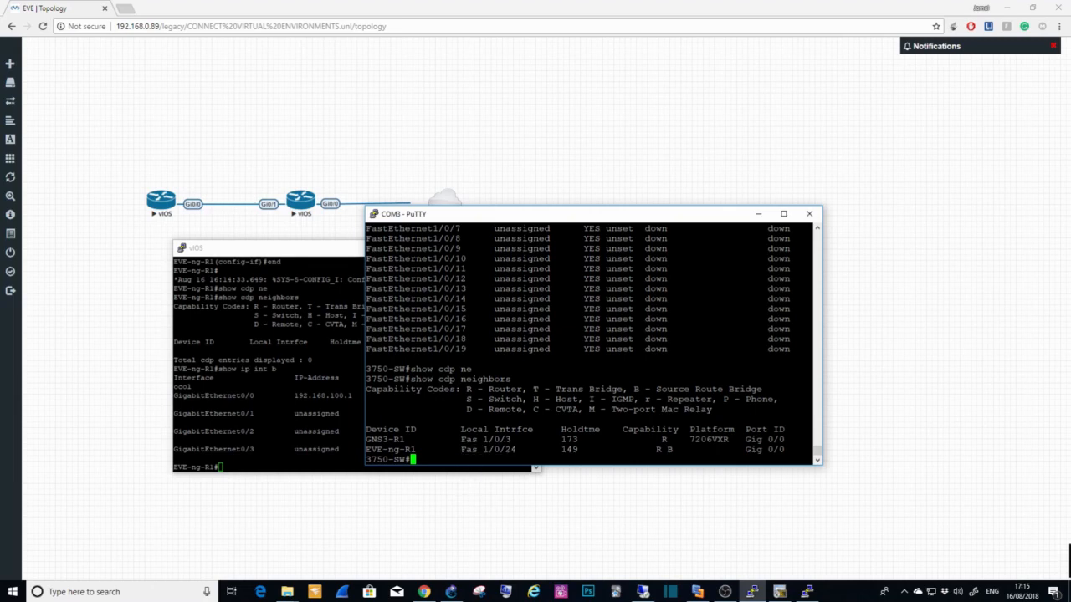
Step: Ping EVE-ng-R1 at 192.168.100.1 from 3750-SW
type("piong")
key("BackSpace")
key("BackSpace")
key("BackSpace")
key("BackSpace")
type("g")
key("BackSpace")
type("ng 192.168.100.1")
key("Return")
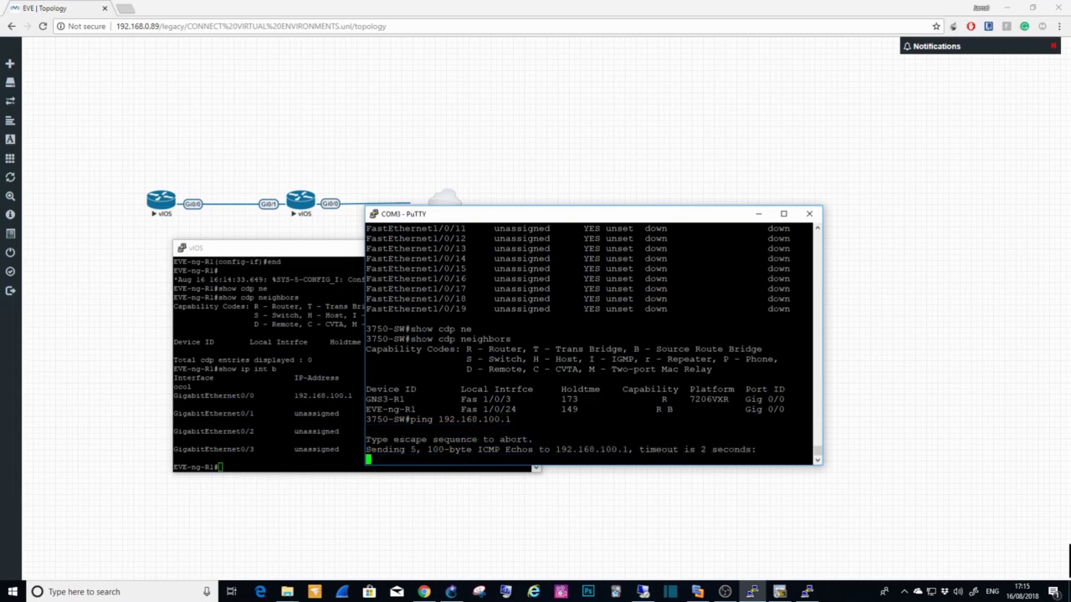
Step: Switch to the EVE-ng-R1 console and ping 3750-SW at 192.168.100.100
left_click(235, 470)
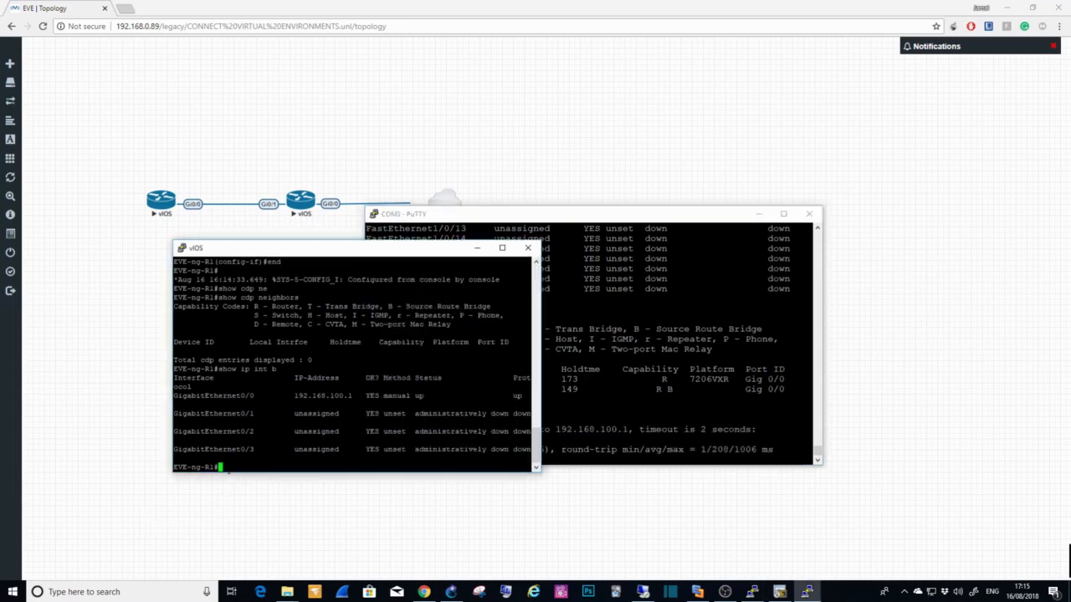
type("ping 192.168.100.100")
key("Return")
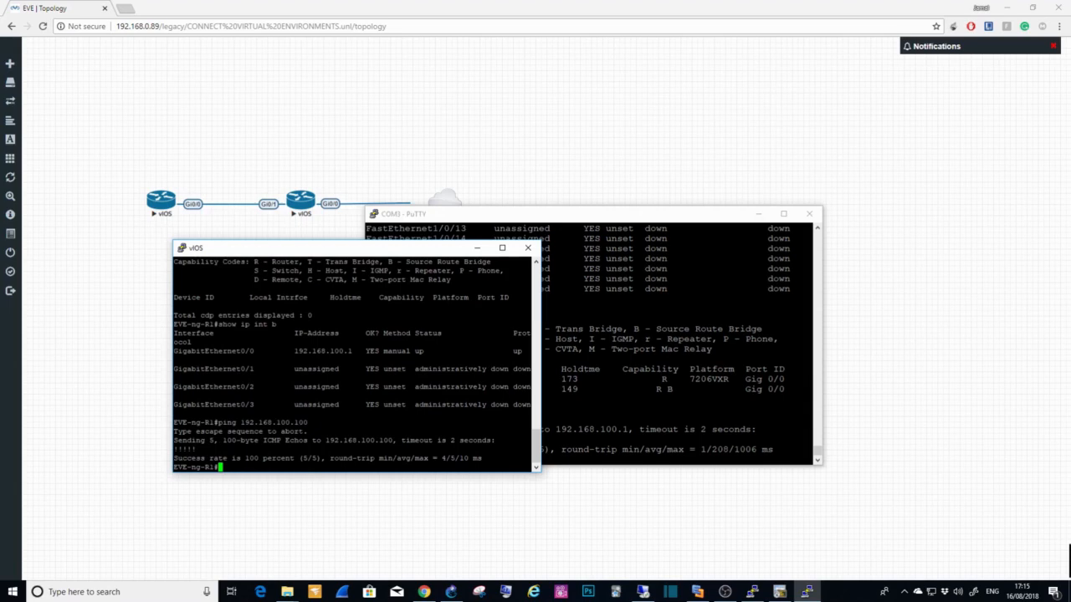
Step: Return to the 3750-SW console, enter configuration mode with "conf t" and enable "ip routing"
key("alt+Tab")
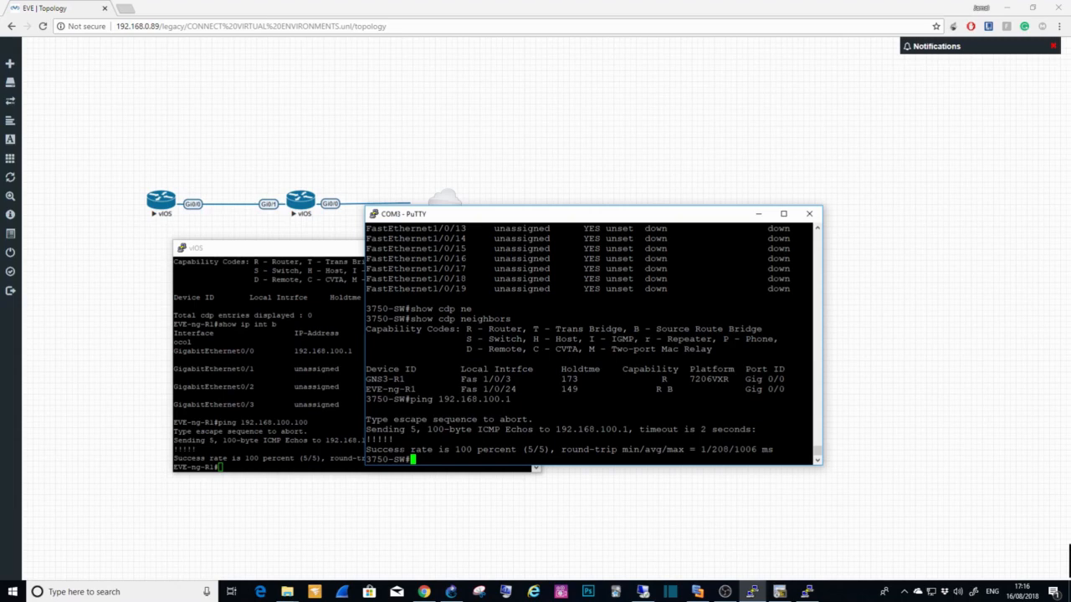
type("conf t")
key("Return")
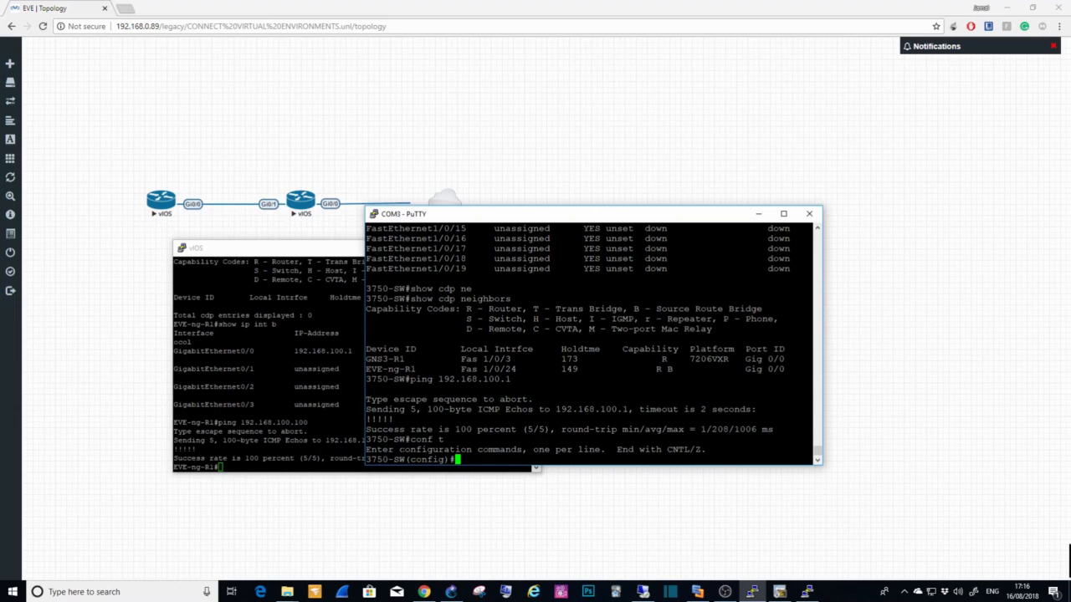
type("ip routing")
key("Return")
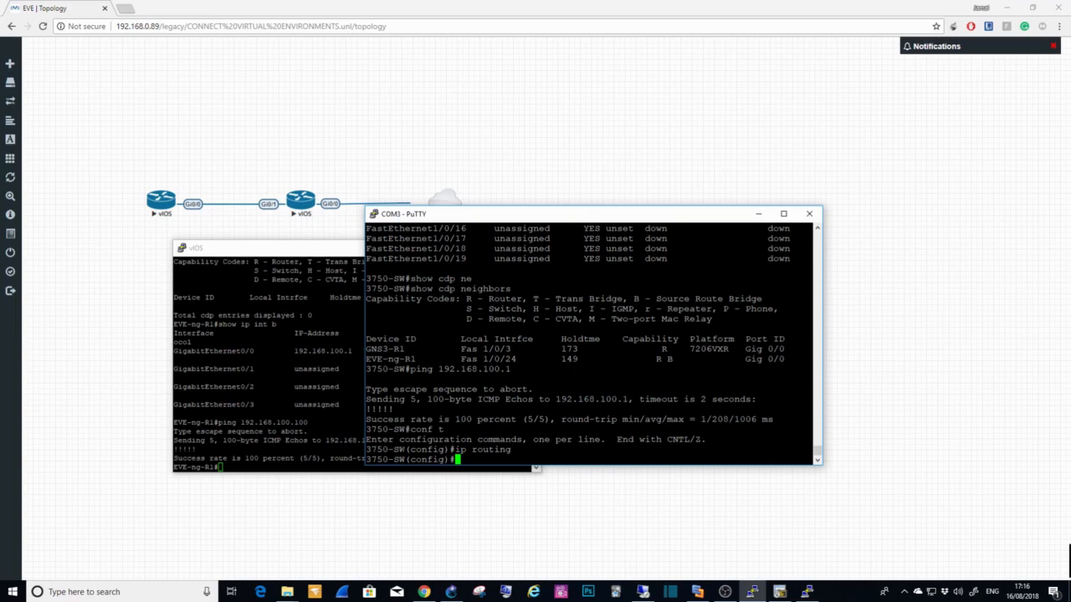
Step: Start EIGRP 1 on 3750-SW and advertise network 192.168.100.0 with wildcard 0.0.0.255
type("router eigrp 1")
key("Return")
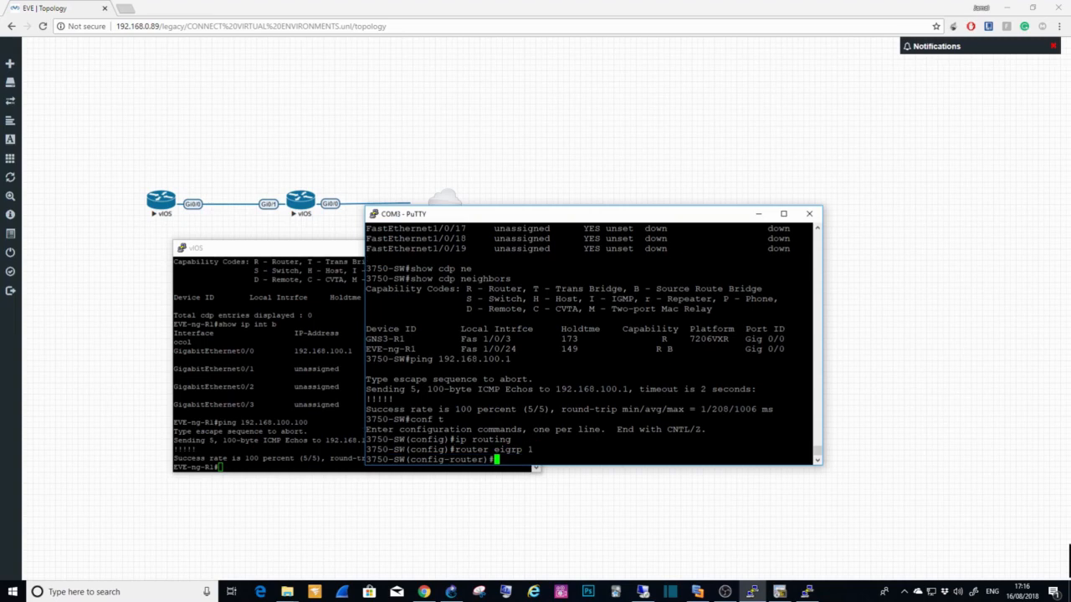
type("network 192.168.100.0 0.0.0.255")
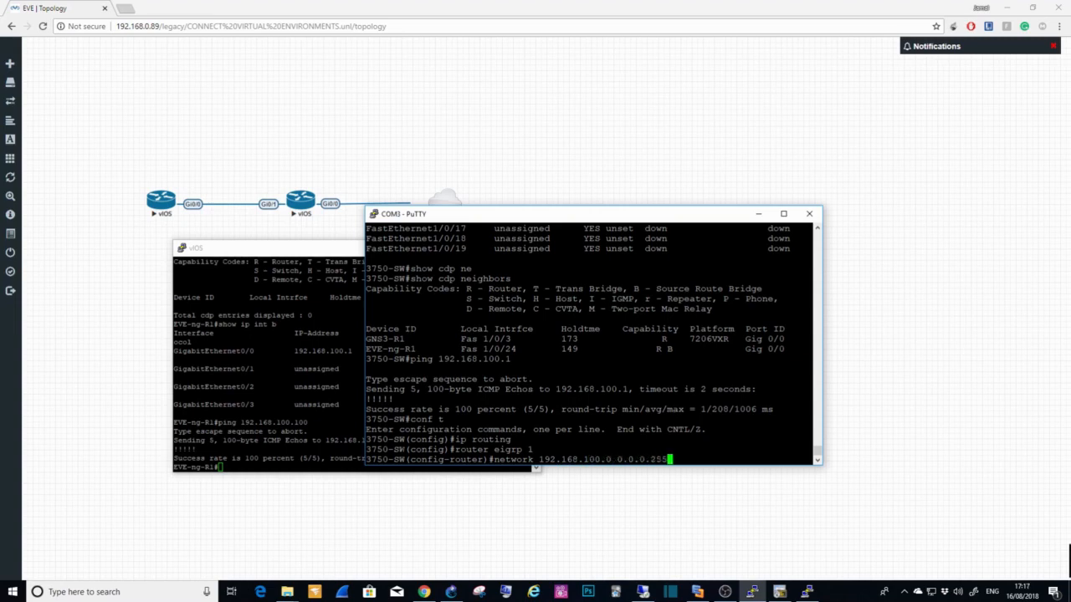
key("Return")
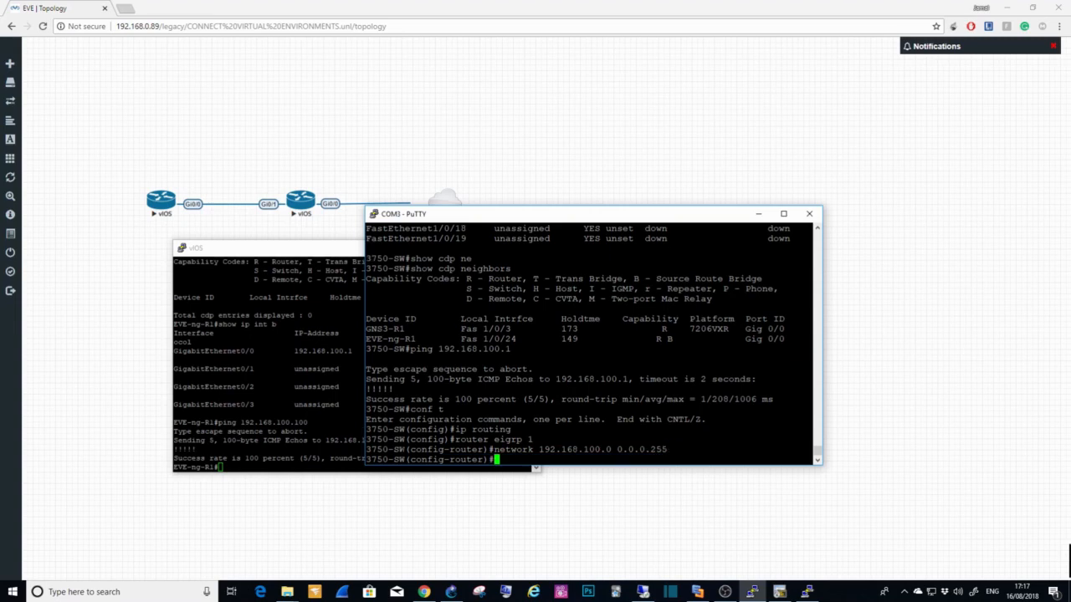
Step: Advertise network 192.168.200.0 with wildcard 0.0.0.255 in 3750-SW's EIGRP process
type("network")
key("BackSpace")
key("BackSpace")
key("BackSpace")
key("BackSpace")
key("BackSpace")
key("BackSpace")
type("twork 192.168.200.0 0.0.0.255")
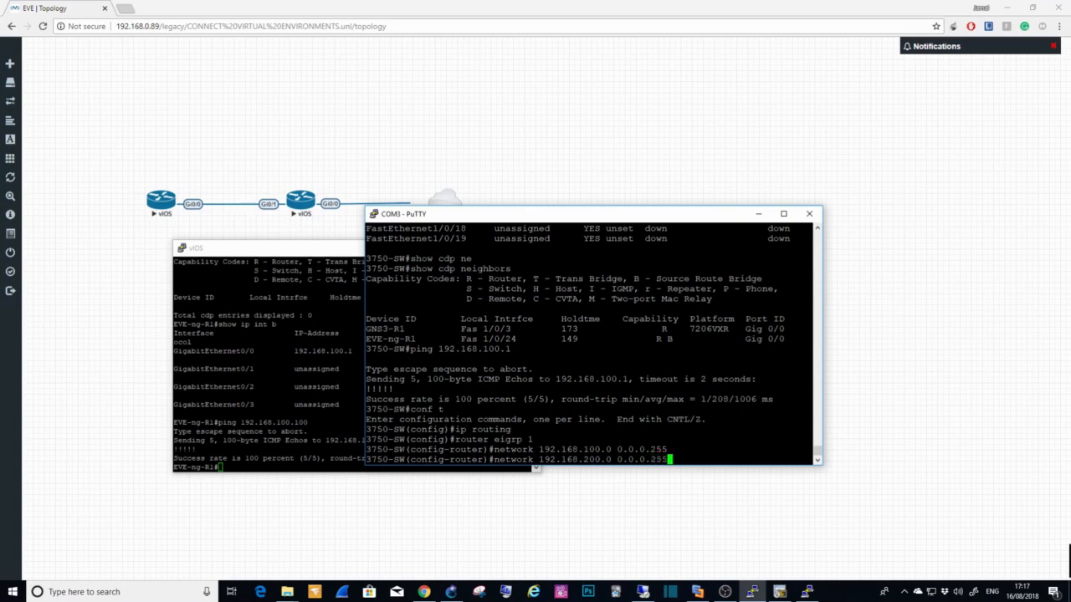
key("Return")
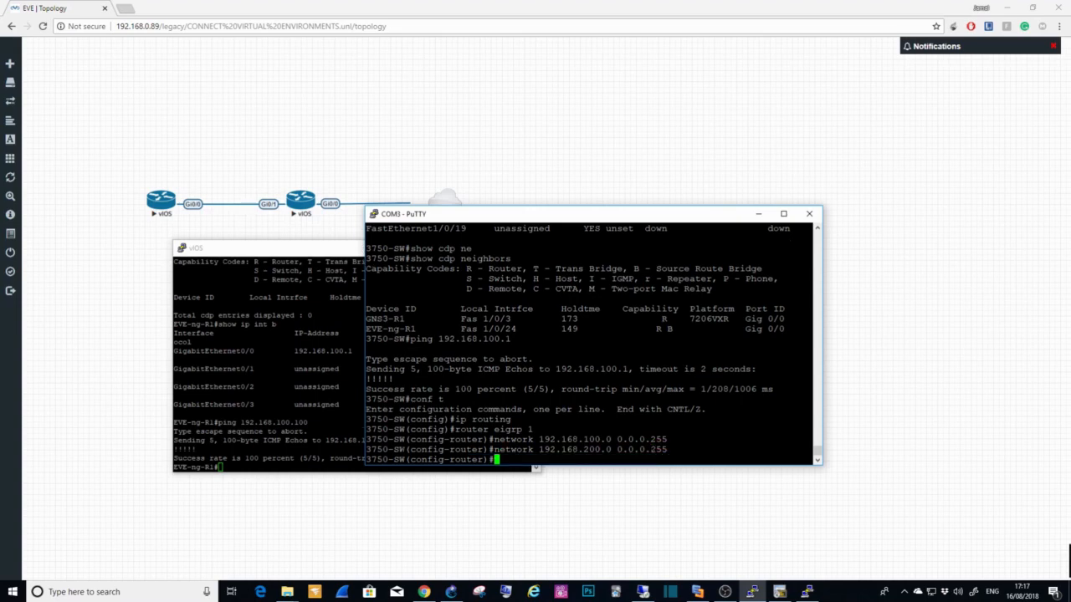
Step: Save 3750-SW's configuration with "do wr"
type("do r")
type("r")
key("Return")
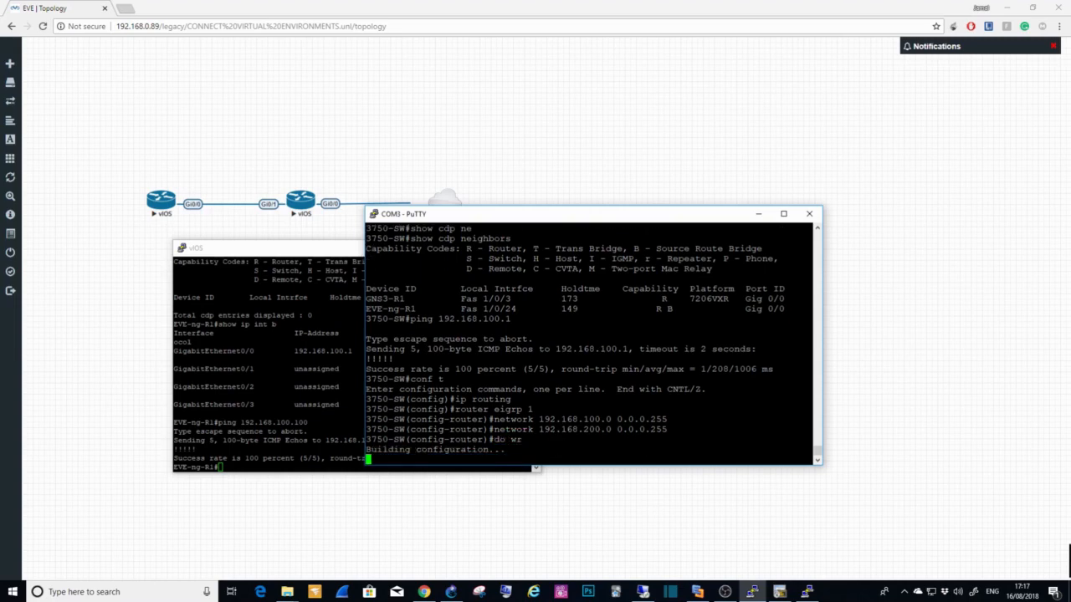
Step: On EVE-ng-R1, start EIGRP 1 in configuration mode and advertise network 192.168.100.0 with wildcard 0.0.0.255
left_click(251, 471)
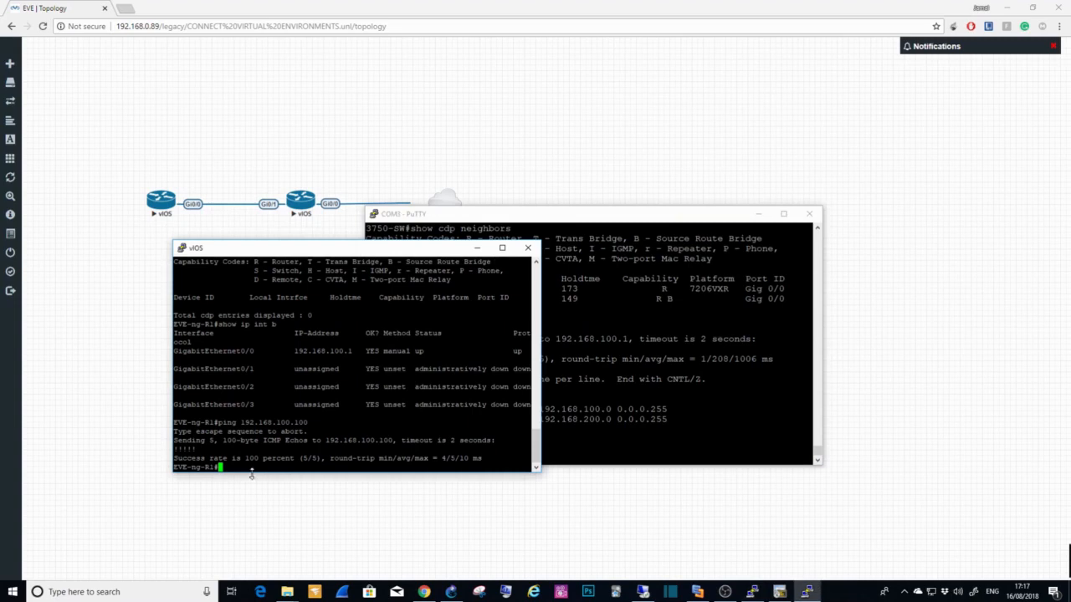
type("conf t")
key("Return")
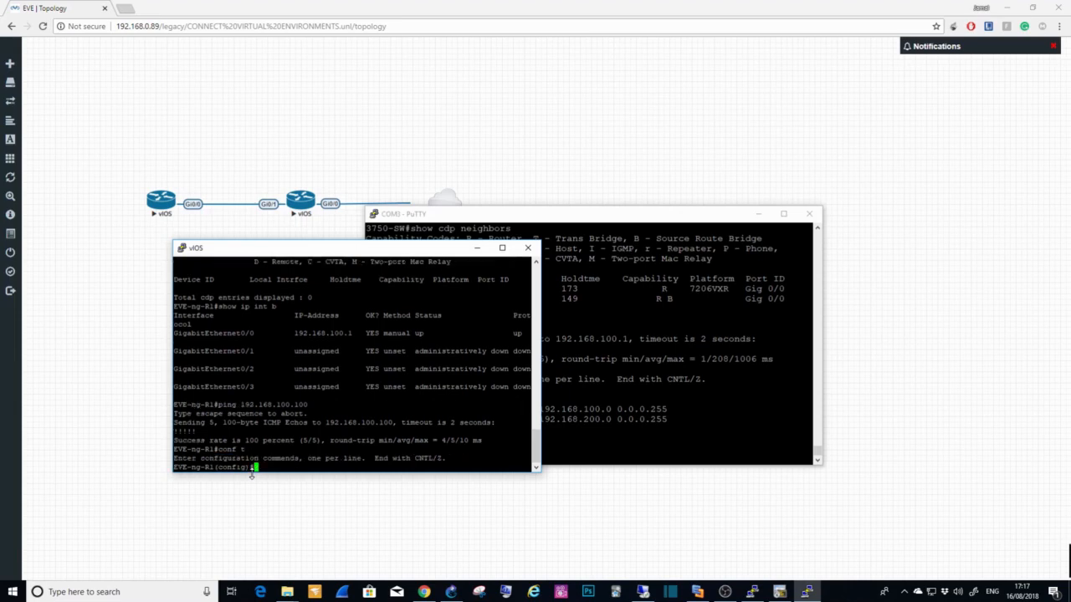
type("router eigrp 1")
key("Return")
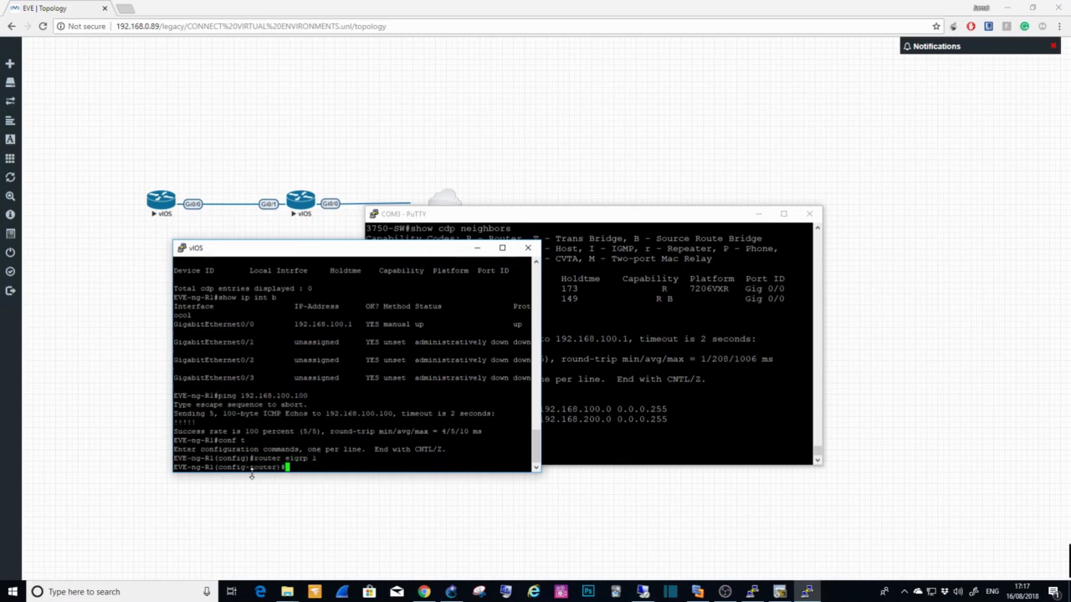
type("network 192.168.100.0 0.0.0.255")
key("Return")
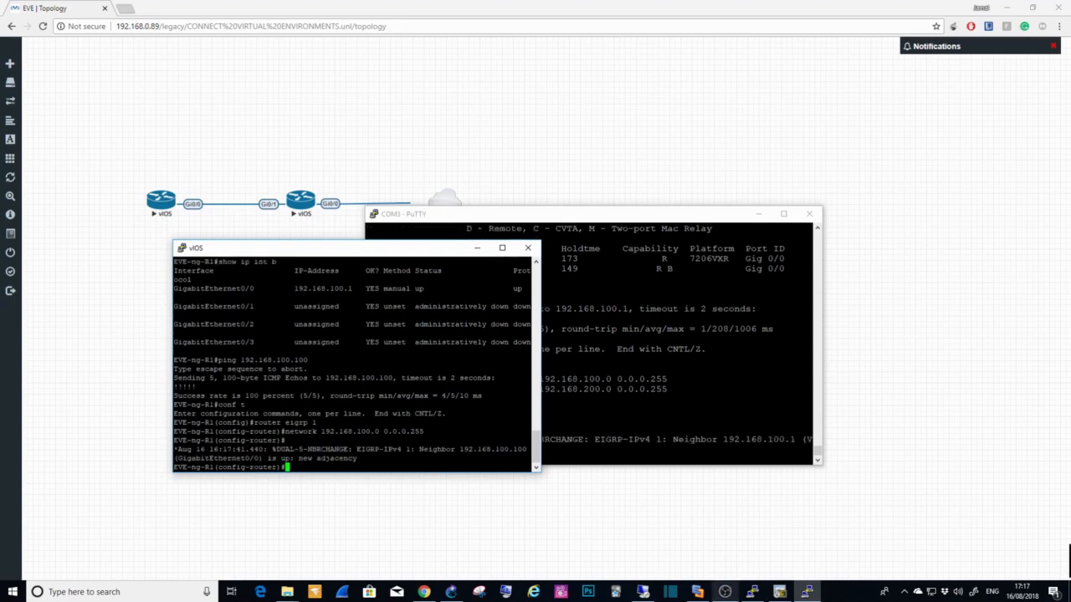
Step: Switch to GNS3, bring up R1's console and start "router eigrp 1" in configuration mode
left_click(451, 591)
double_click(616, 263)
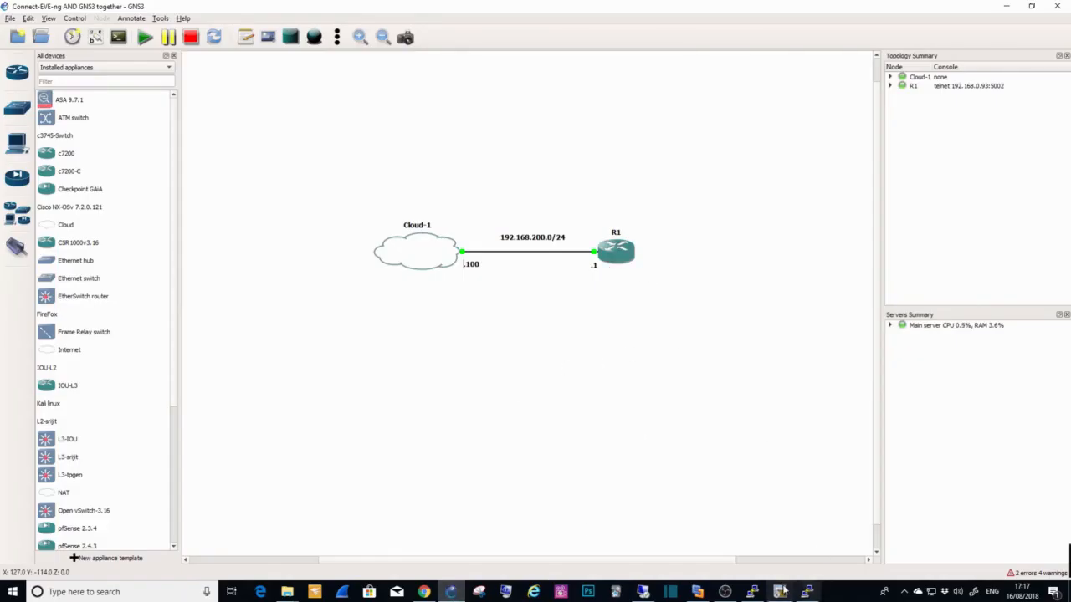
type("conf t")
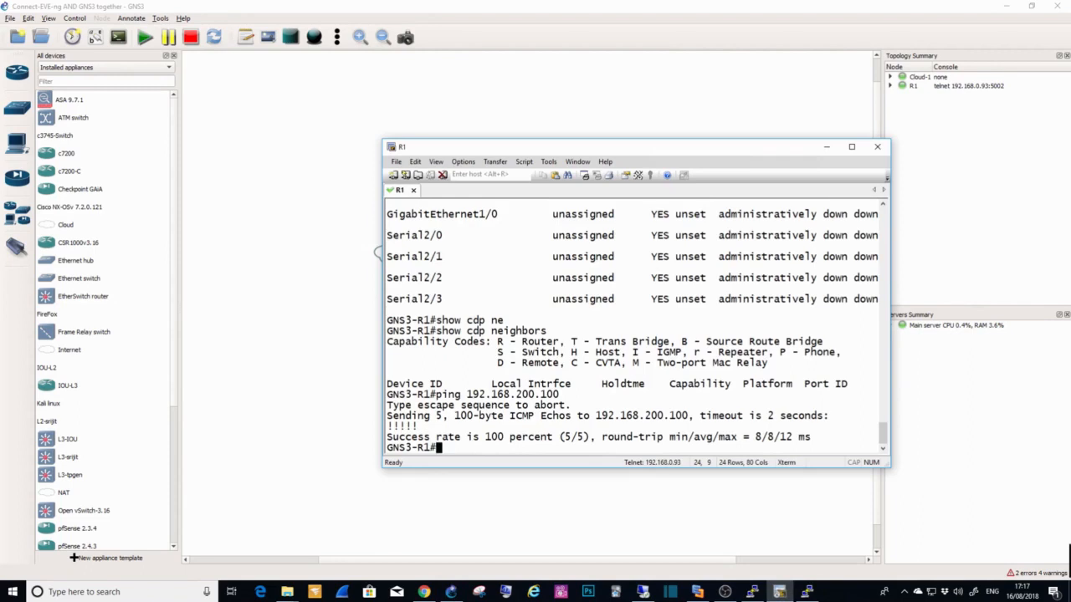
key("Return")
type("router")
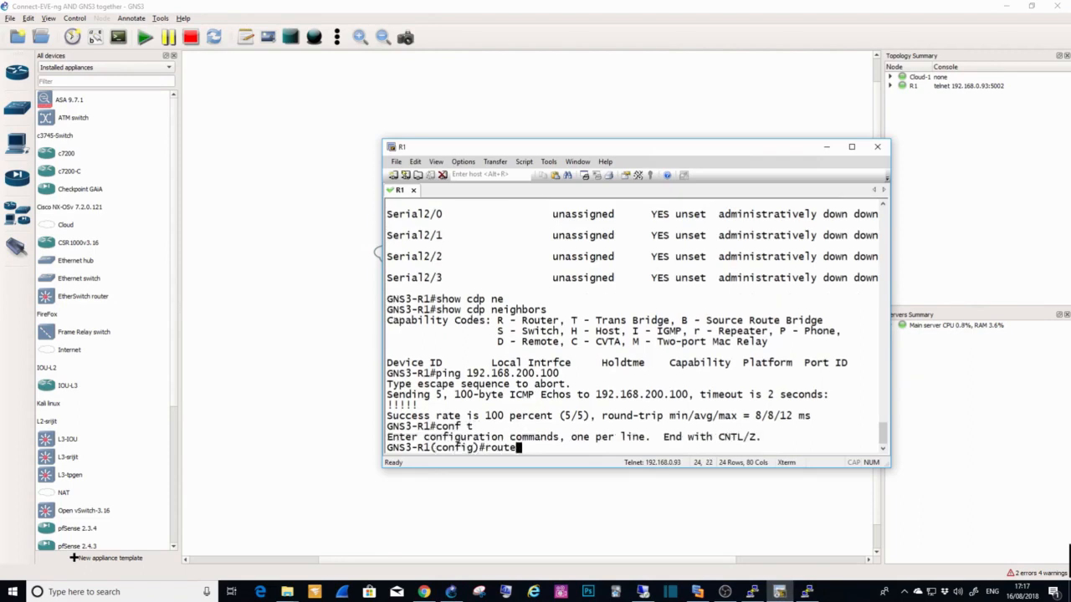
key("BackSpace")
key("BackSpace")
key("BackSpace")
key("BackSpace")
key("BackSpace")
key("BackSpace")
type("e")
key("BackSpace")
type("router eig")
key("Tab")
type("1")
key("Return")
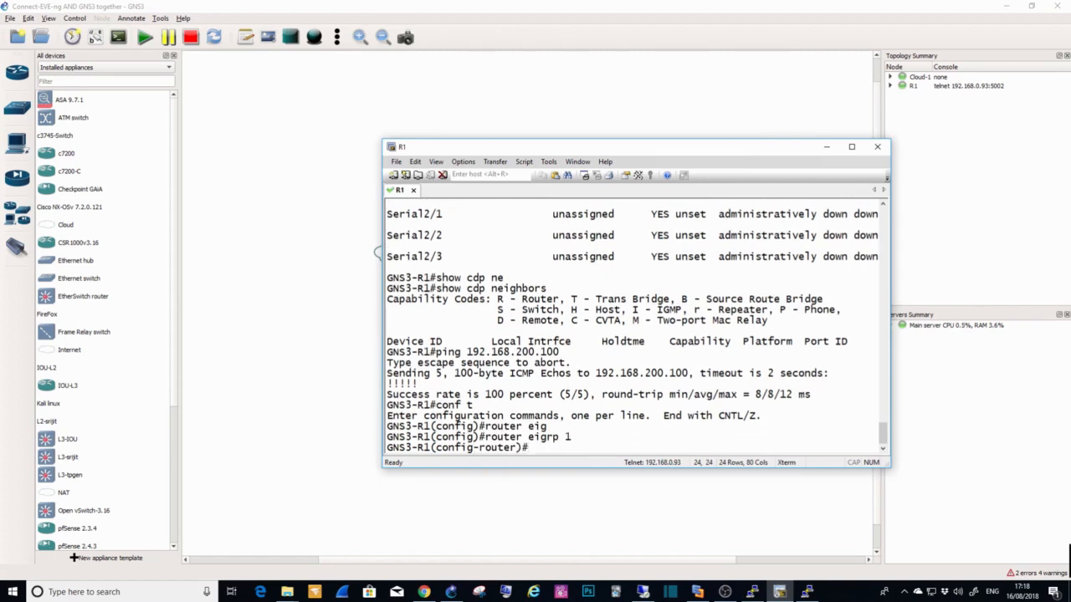
Step: Advertise network 192.168.200.0 with wildcard 0.0.0.255 on GNS3-R1 and leave configuration mode with "end"
type("network 192.168.200.0 2")
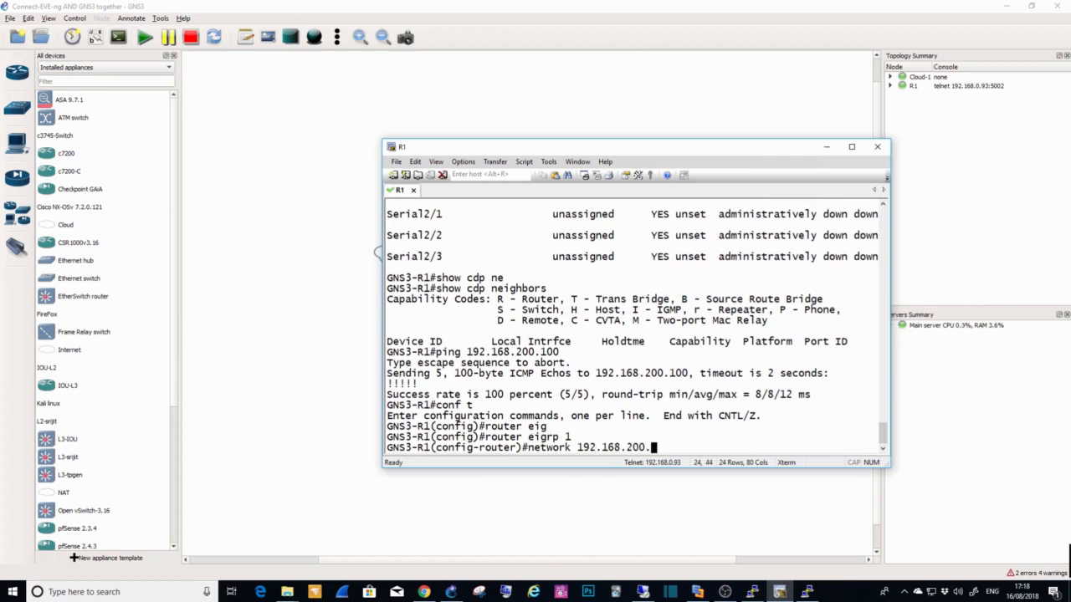
key("BackSpace")
type("0.0.0.255")
key("Return")
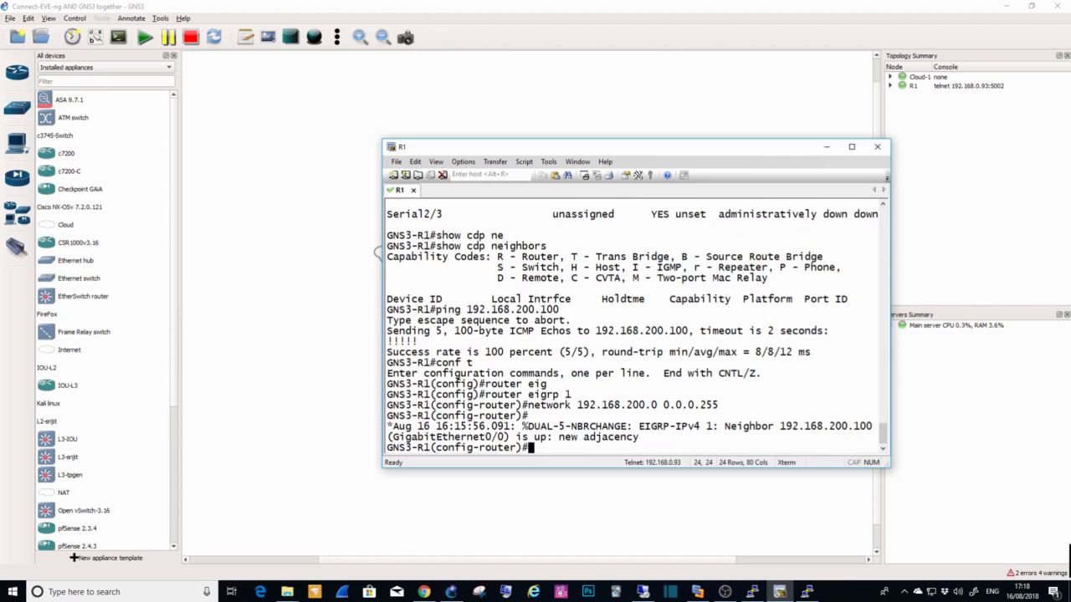
type("end")
key("Return")
Step: Look up the "show ip eigrp" options on GNS3-R1 and list its neighbours with "show ip eigrp neighbors"
type("show ")
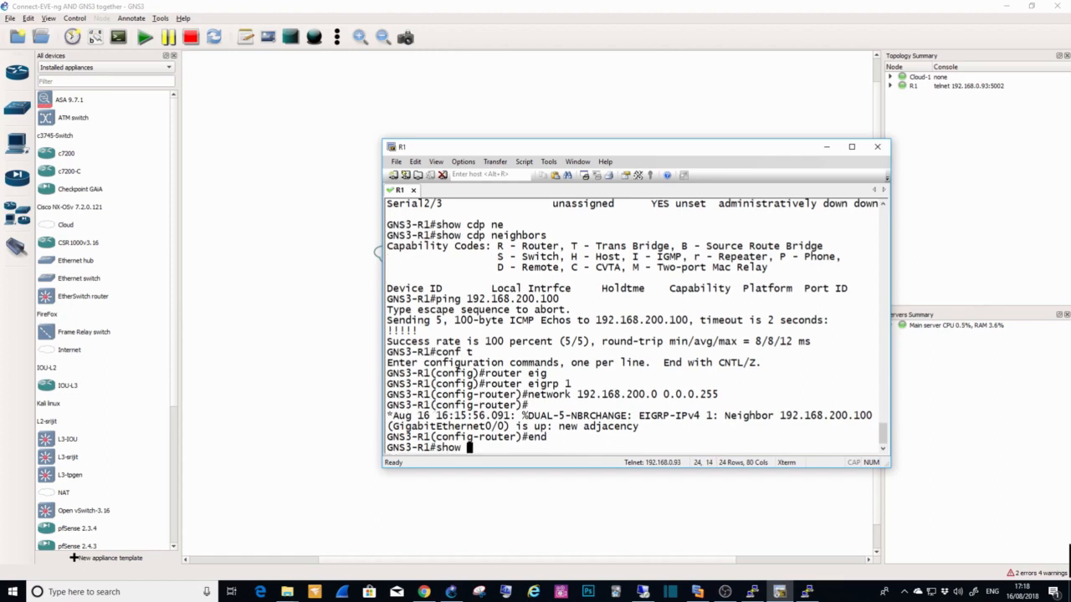
type("ip eigrp")
key("Tab")
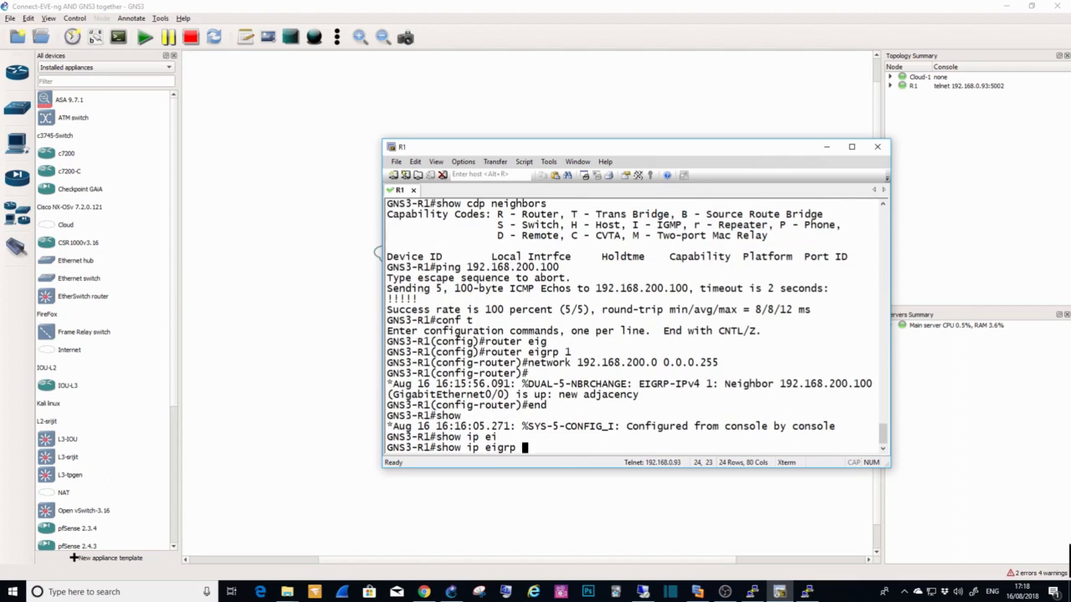
type("?")
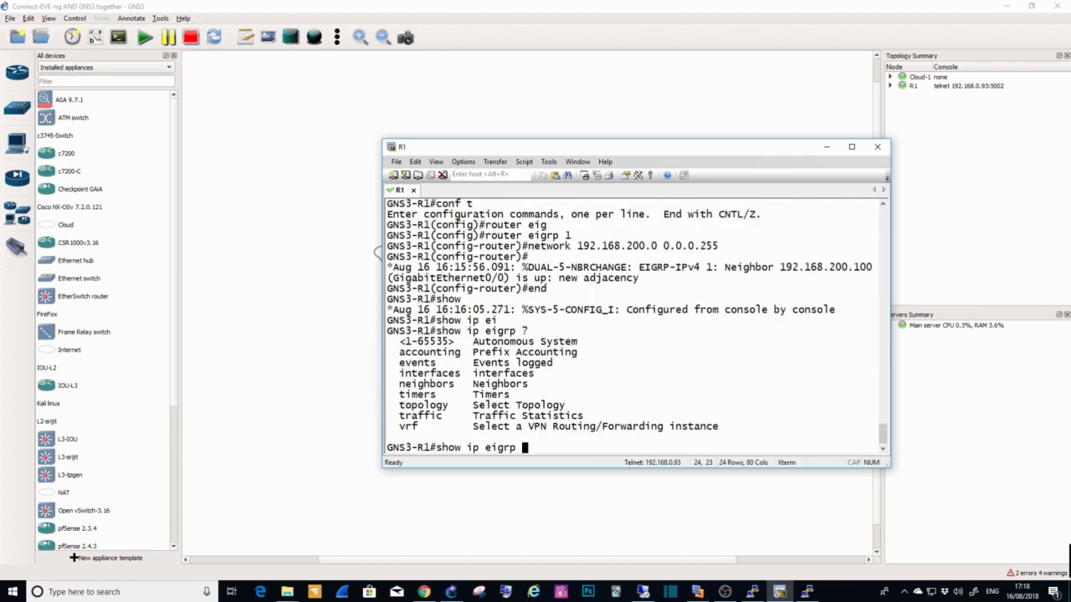
type("ne")
key("Tab")
key("Return")
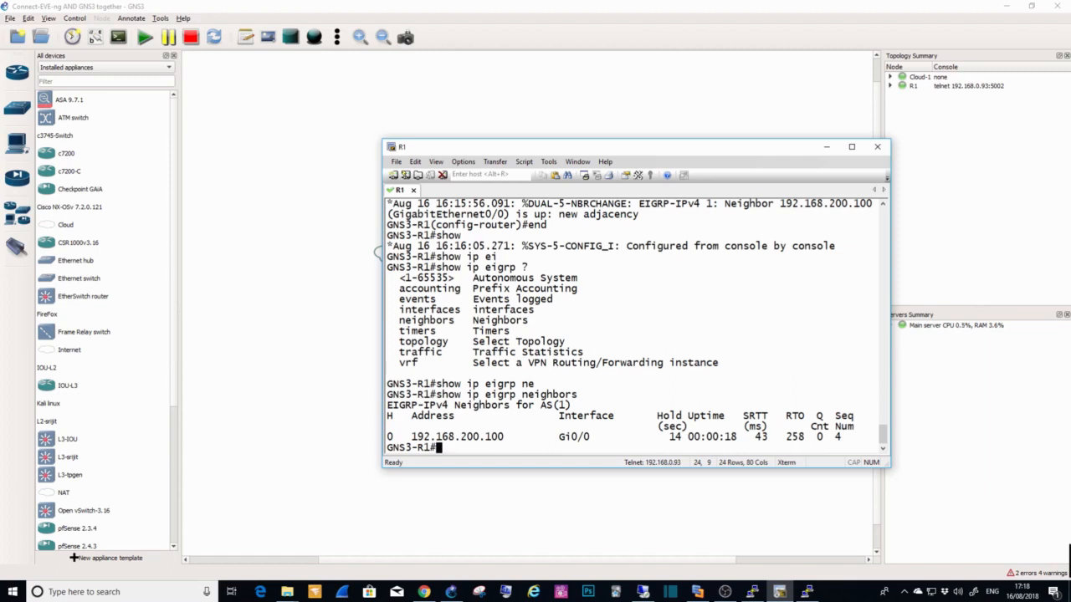
Step: Display GNS3-R1's routing table with "show ip route"
type("show ip route")
key("Return")
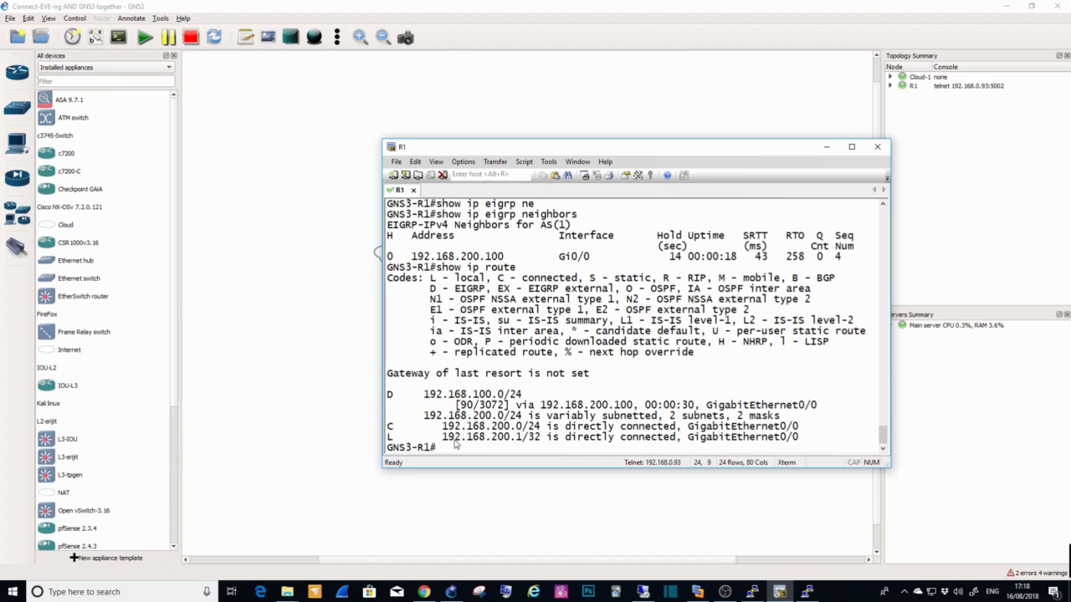
Step: Ping EVE-ng-R1 at 192.168.100.1 from GNS3-R1
type("ping 192.168.")
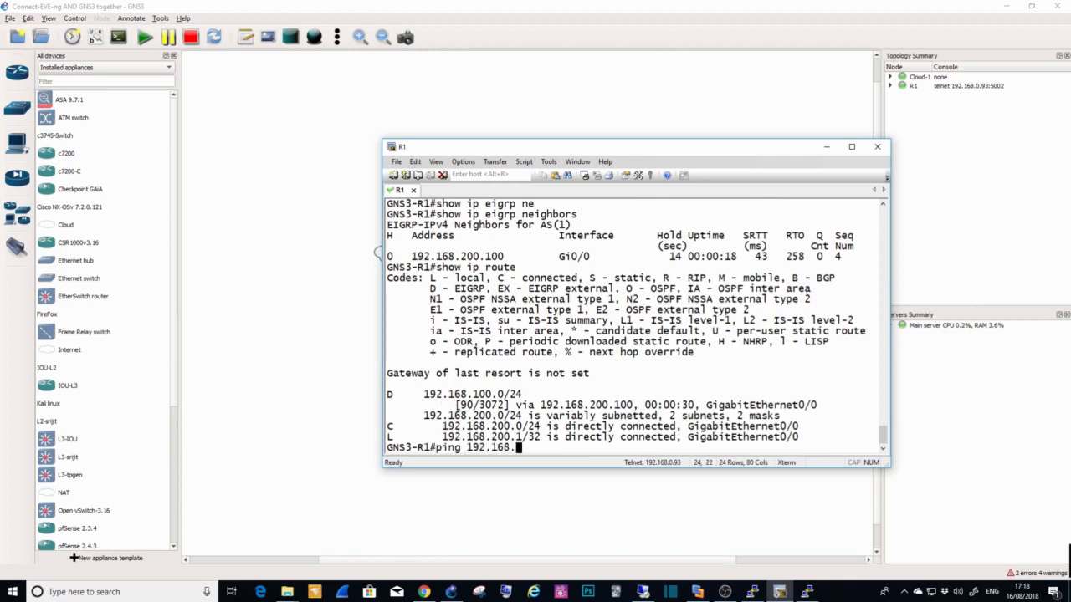
type("100.100.")
key("Return")
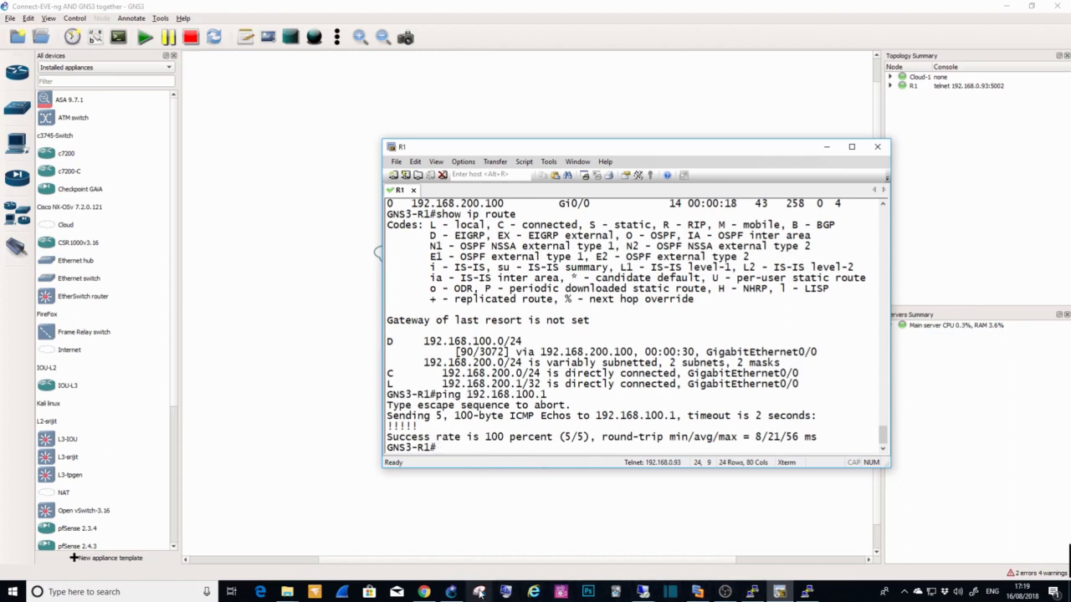
Step: Switch to the EVE-NG lab, open the console of the unconfigured vIOS router and answer "n" to the initial configuration dialog
left_click(425, 592)
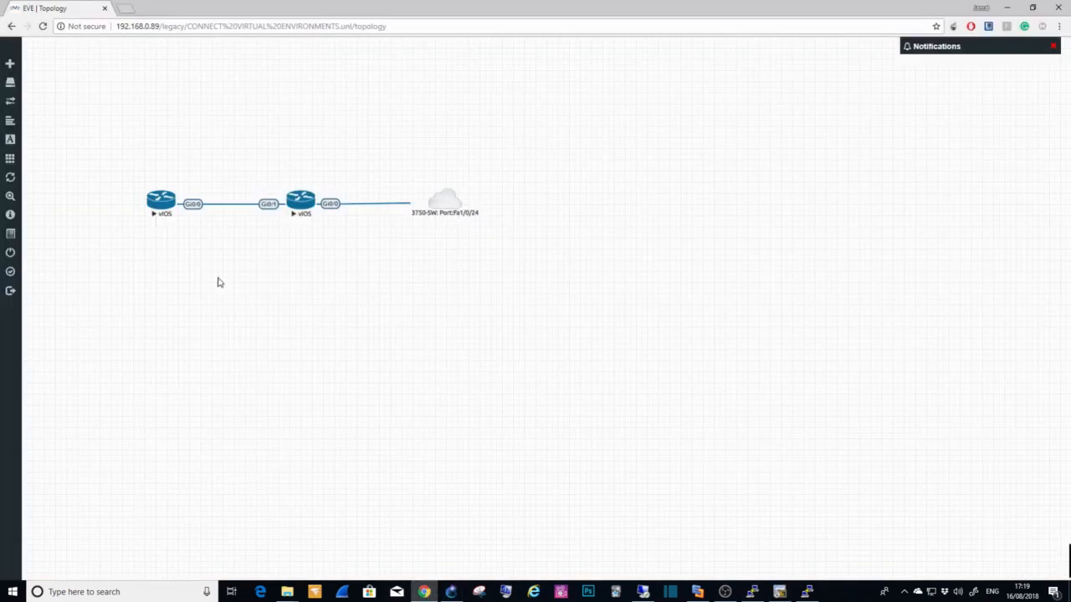
left_click(161, 204)
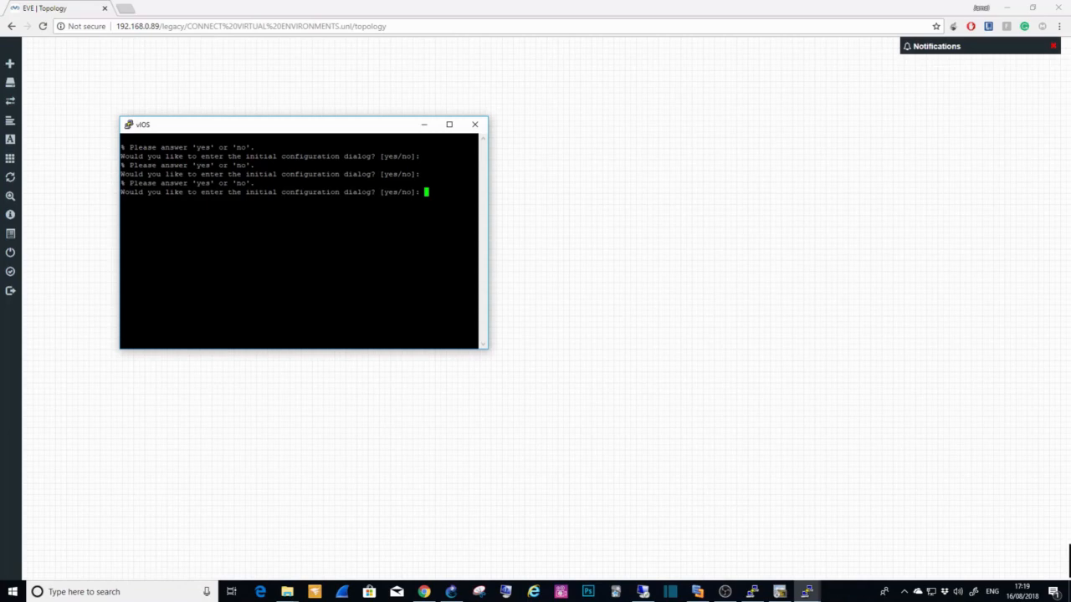
type("n")
key("Return")
left_click_drag(246, 127, 235, 245)
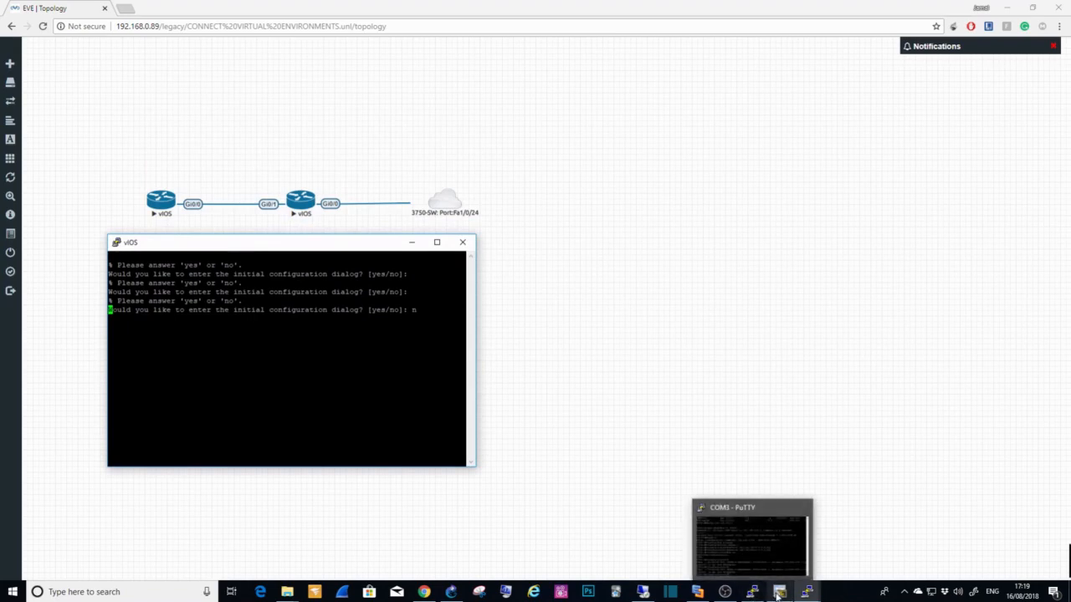
Step: Bring up EVE-ng-R1's console beside the other router's console and leave its EIGRP router configuration mode with "exit"
mouse_move(807, 594)
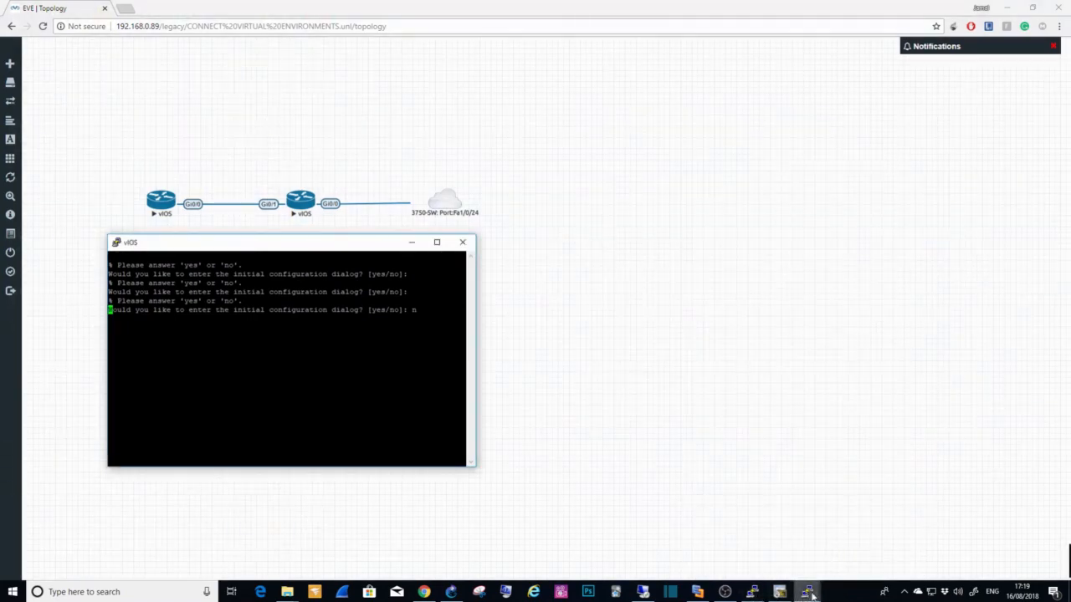
left_click(764, 554)
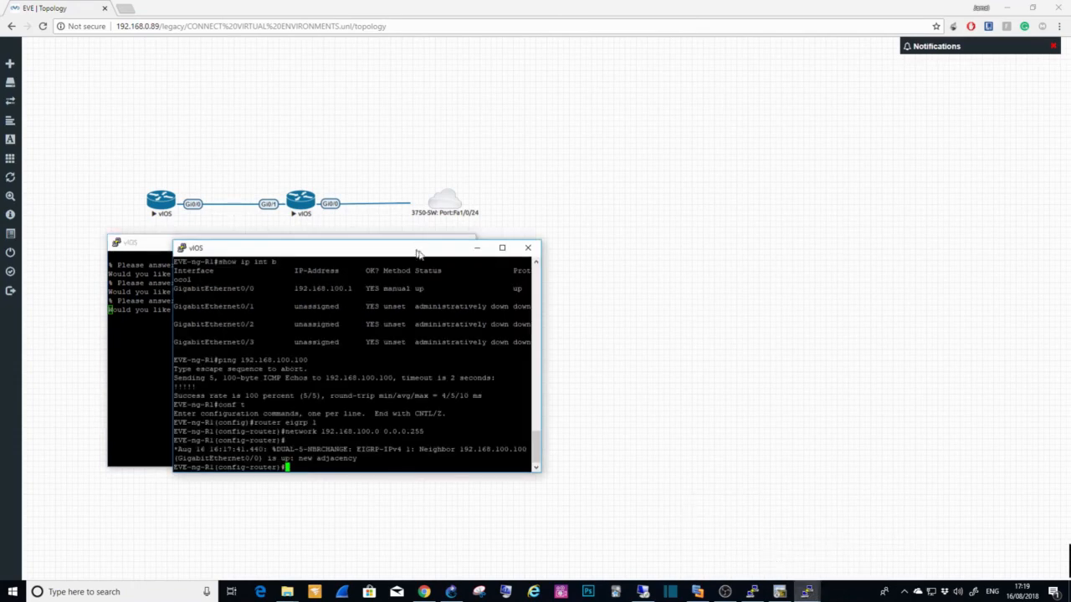
left_click_drag(415, 251, 763, 230)
type("exit")
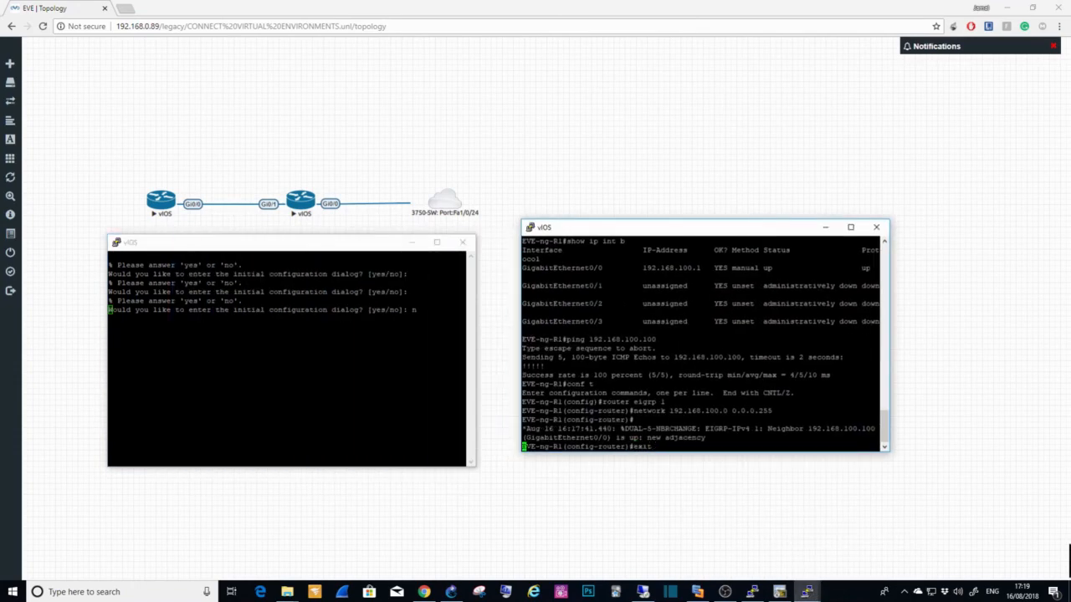
key("Return")
Step: Assign 10.1.1.1 255.255.255.0 to interface g0/1 on EVE-ng-R1 and enable the interface with "no shut"
type("int ")
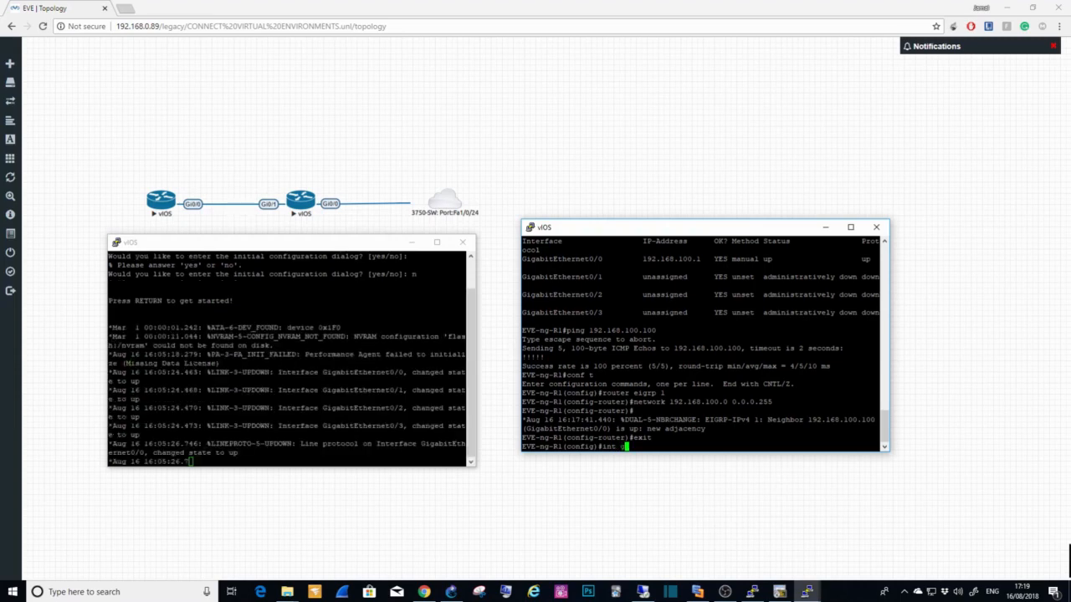
type("g0/1")
key("Return")
type("ip add ")
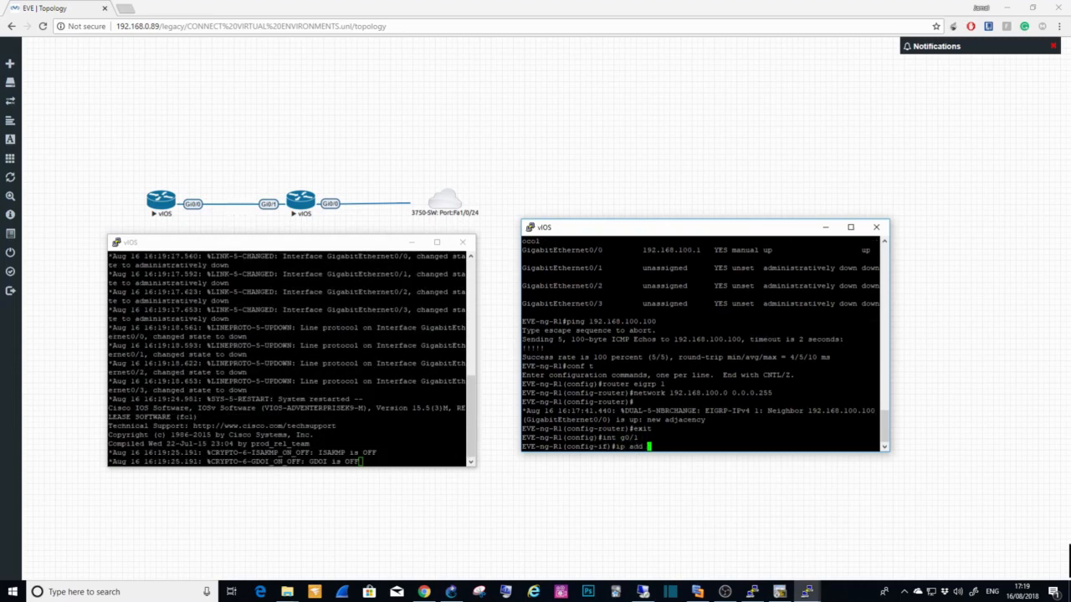
type("10.1.1.1 255.255.255.0")
key("Return")
type("no shut")
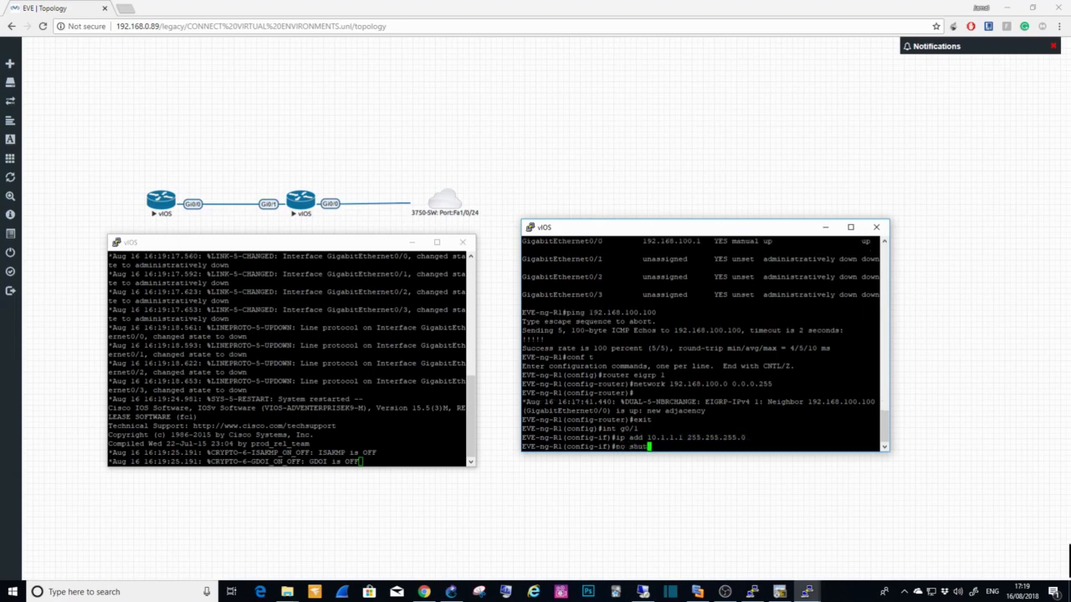
key("Return")
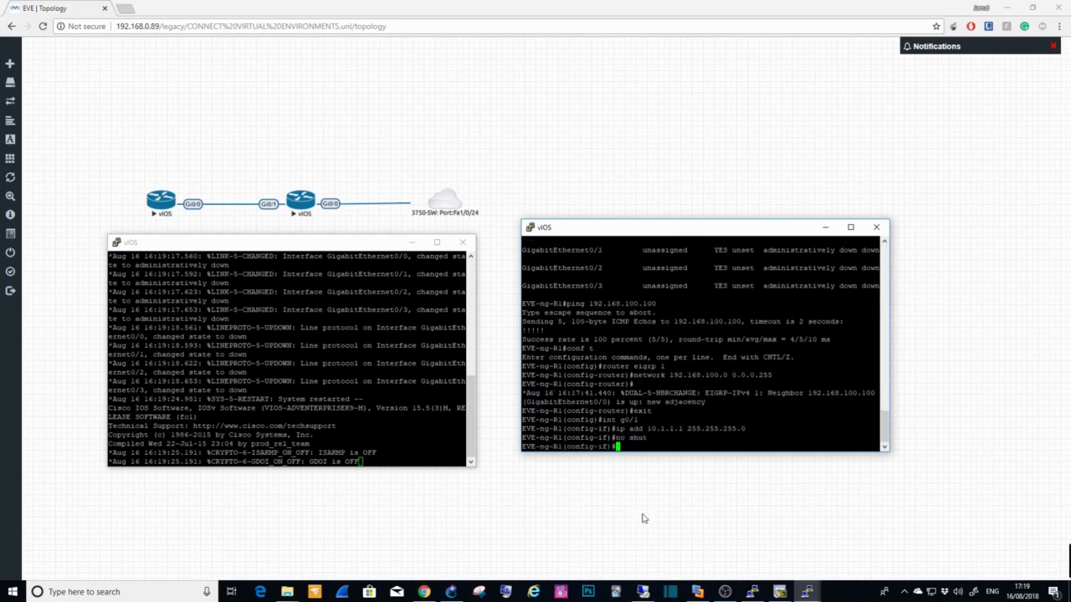
Step: Enter privileged mode with "en" and global configuration mode with "conf t" on the unconfigured vIOS router
left_click(384, 461)
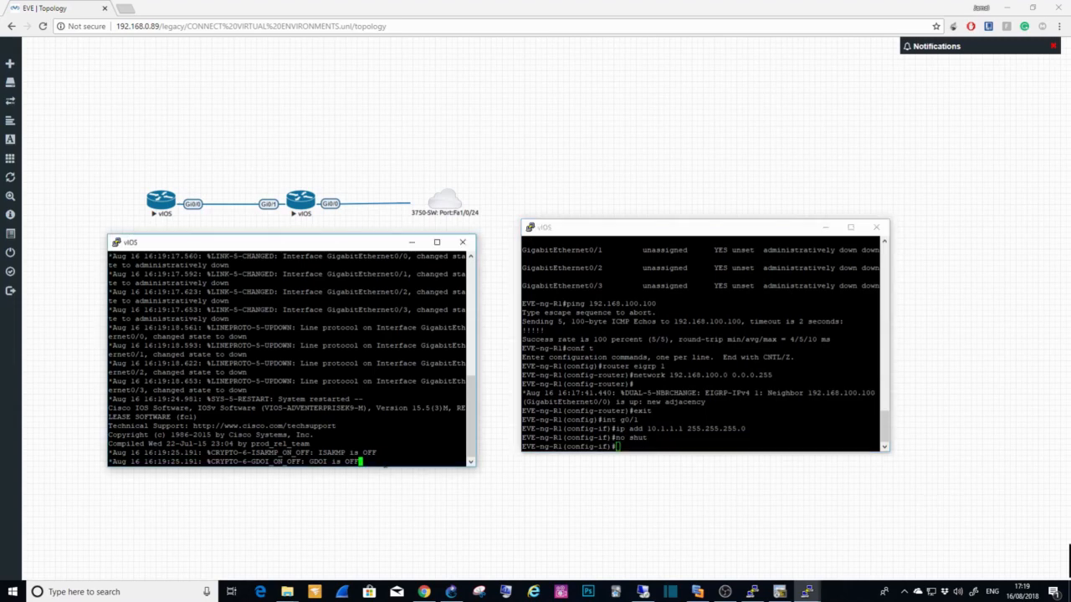
key("Return")
key("Return")
key("Return")
key("Return")
key("Return")
key("Return")
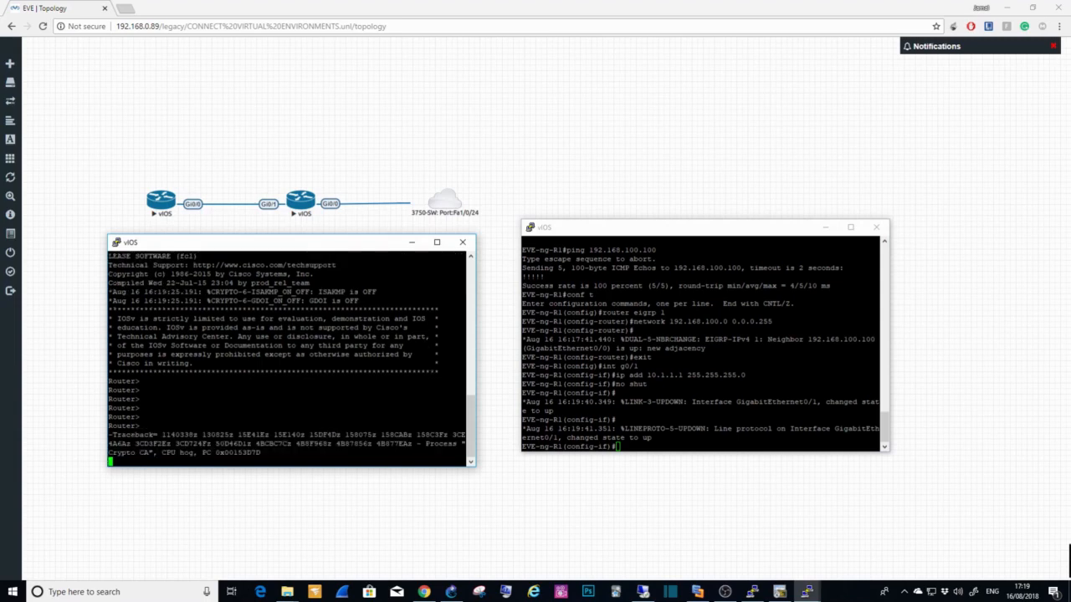
type("en en")
key("Return")
key("Return")
key("Return")
key("Return")
key("Return")
key("Return")
key("Return")
key("Return")
type("en")
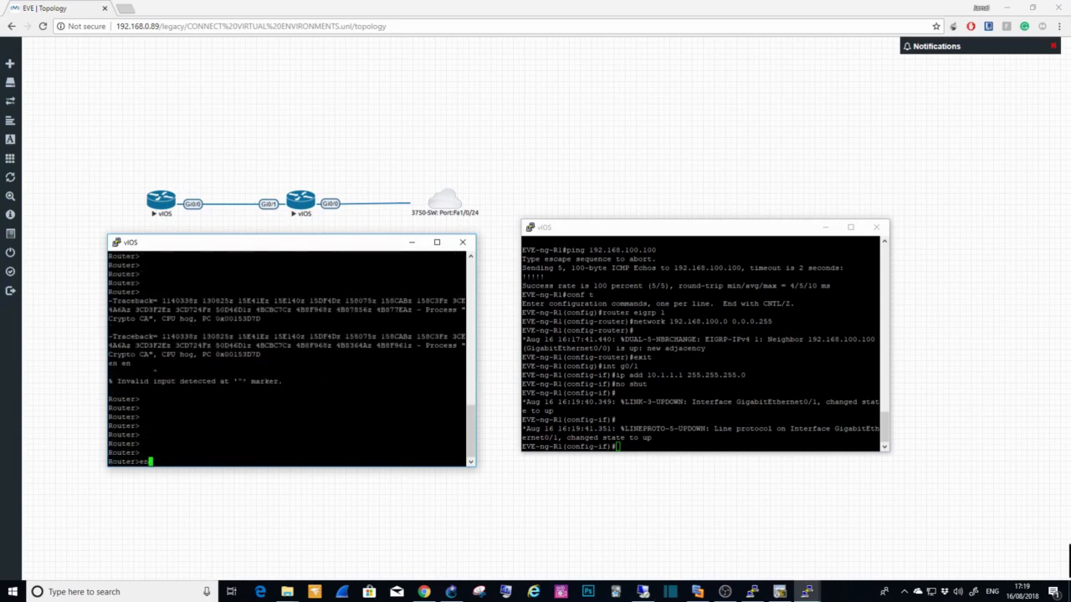
key("Return")
type("conf t")
key("Return")
Step: Disable DNS lookups on the second EVE-NG router with "no ip domain-lookup"
type("no ")
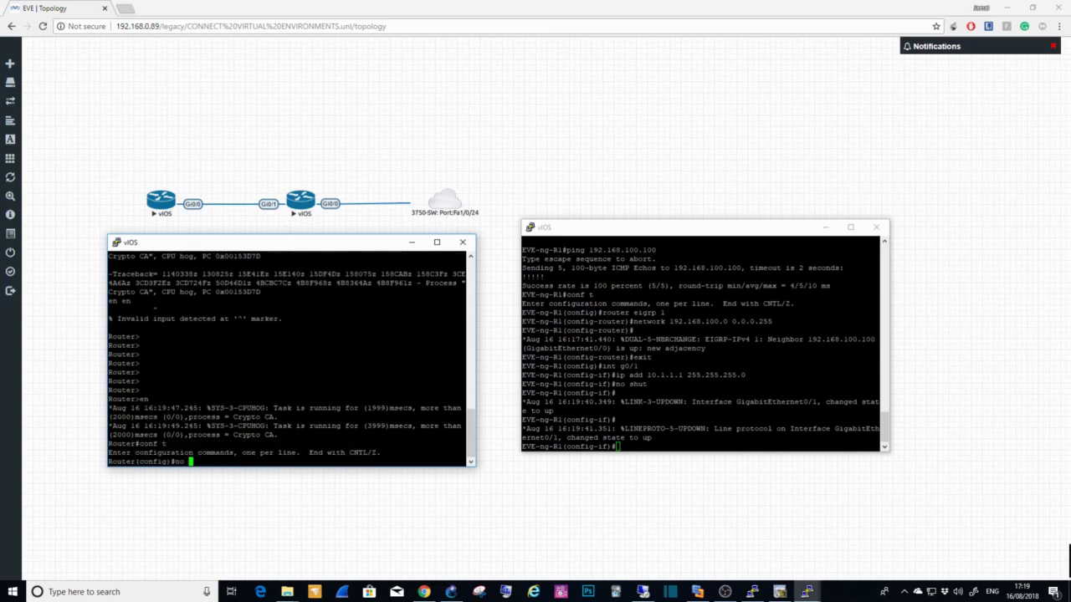
type("ip domain")
key("BackSpace")
type("-loo")
key("Return")
key("Up")
type("kup")
key("Return")
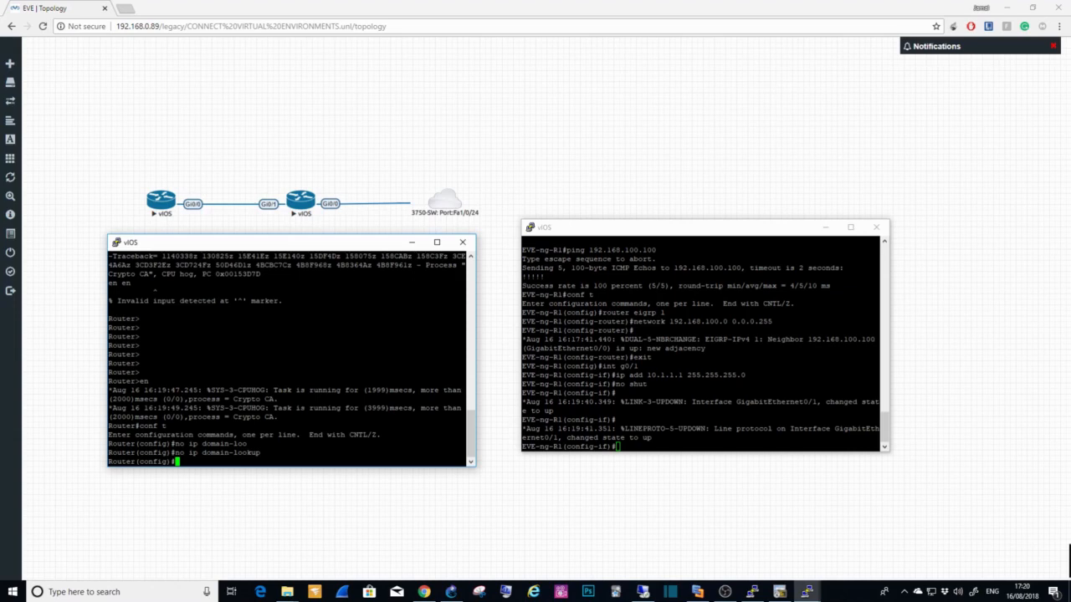
Step: Set the second EVE-NG router's hostname to EVE-ng-R2
type("hostname EVE-ng-R2")
key("Return")
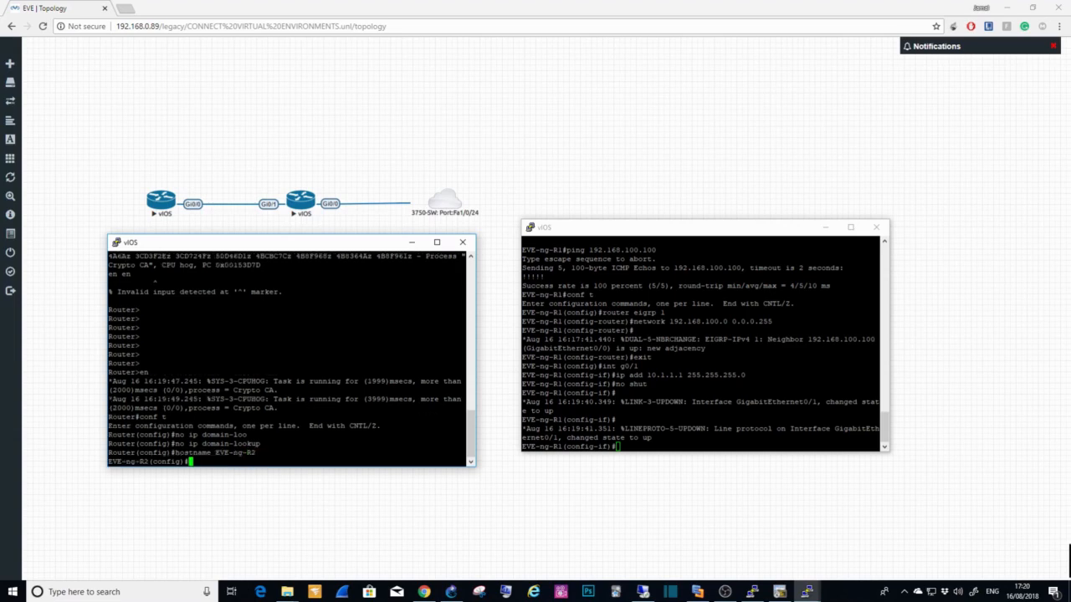
Step: Assign IP address 10.1.1.2 to interface G0/0 on EVE-ng-R2 and check the interfaces with "do show ip int b"
type("INT G0/0")
key("Return")
type("ip ad")
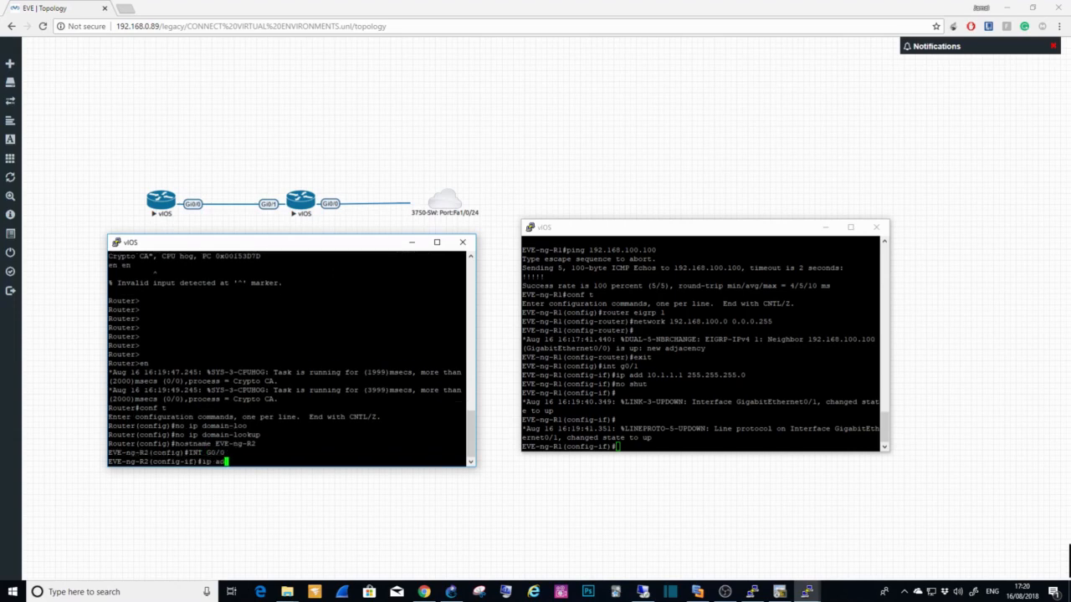
type("d 10.1.1.1")
type(" 255.255.255.")
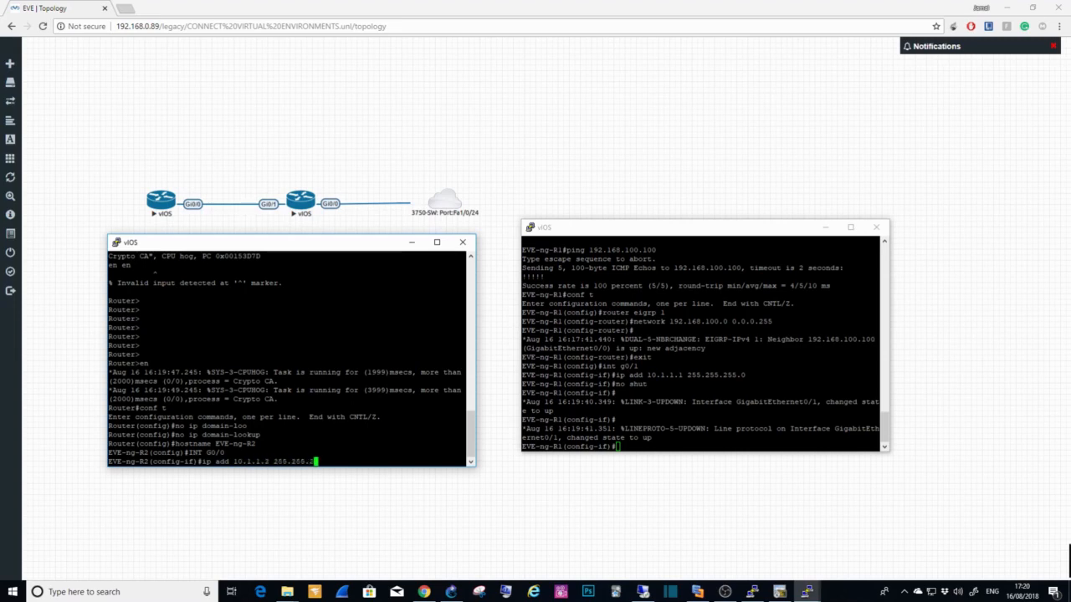
key("Return")
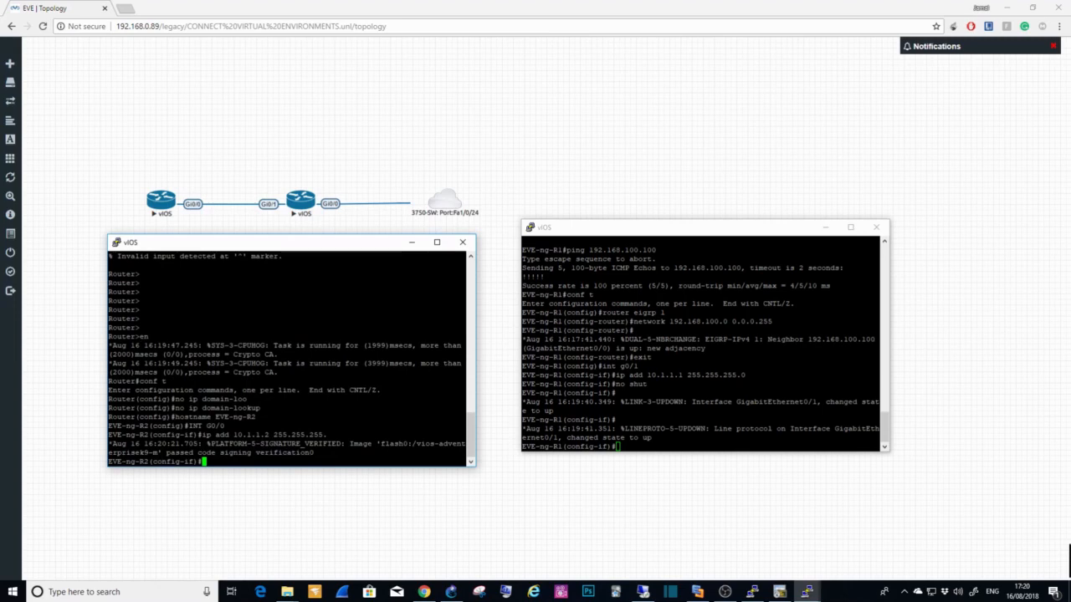
type("do show ip int b")
key("Return")
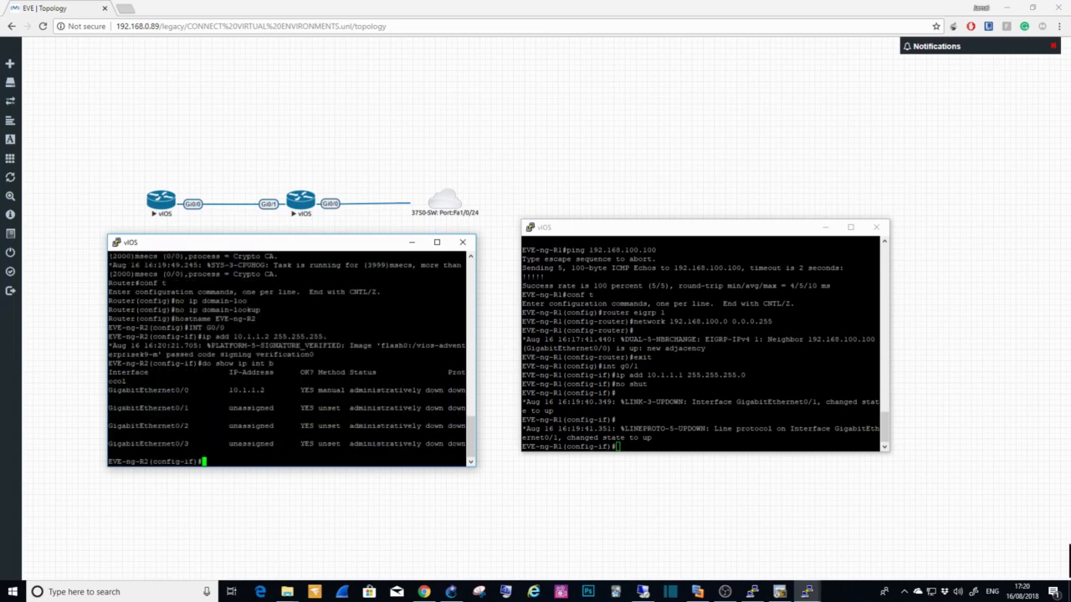
Step: Remove the IP address from G0/0 on EVE-ng-R2 and reassign it as 10.1.1.2 255.255.255.0
type("no ip add")
key("Return")
type("ip add 10.1.1")
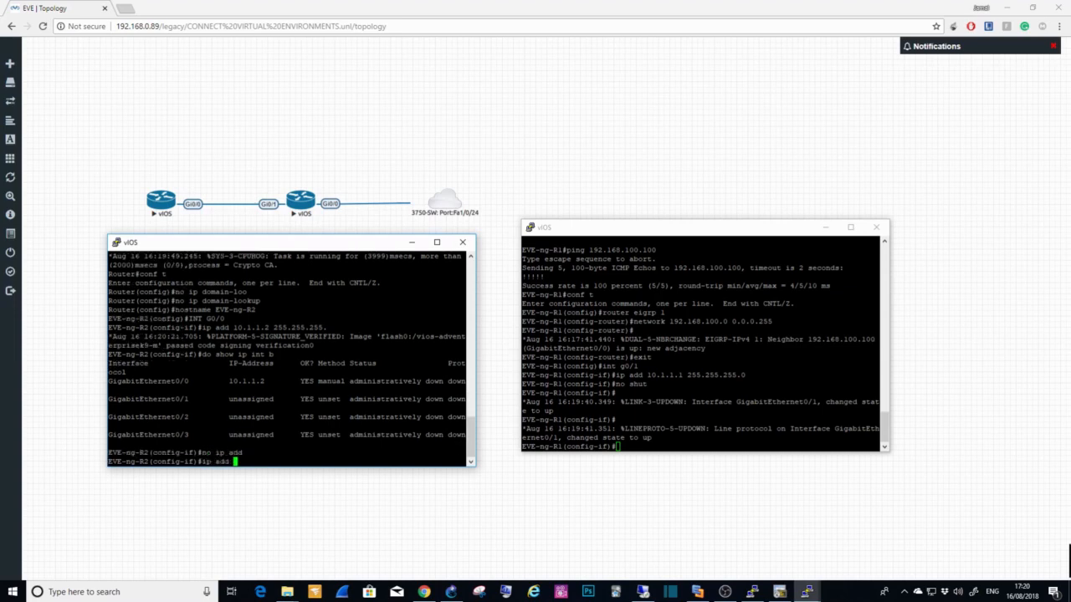
type(".2 255.255.255.0")
key("Return")
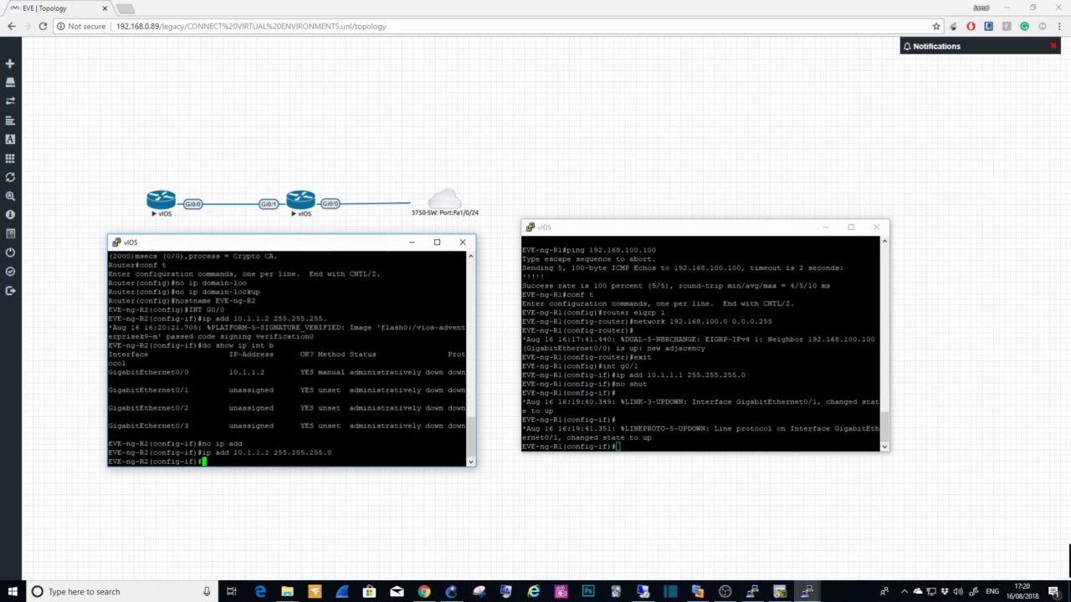
Step: Enable interface G0/0 on EVE-ng-R2 with "no shut" and save the configuration with "do wr"
type("no shut")
key("Return")
type("do ws")
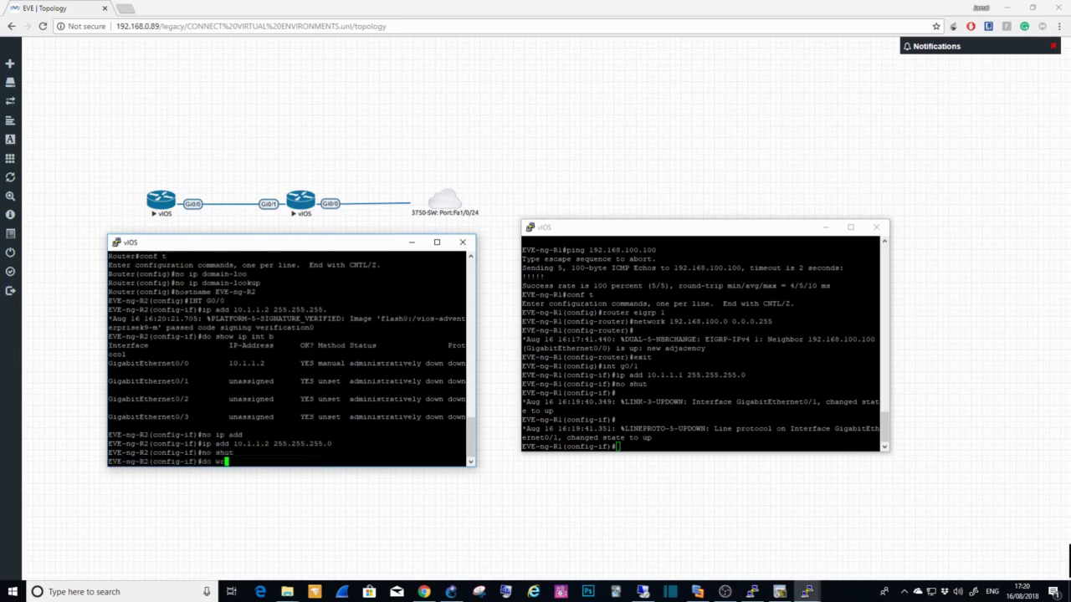
key("BackSpace")
type("r")
key("Return")
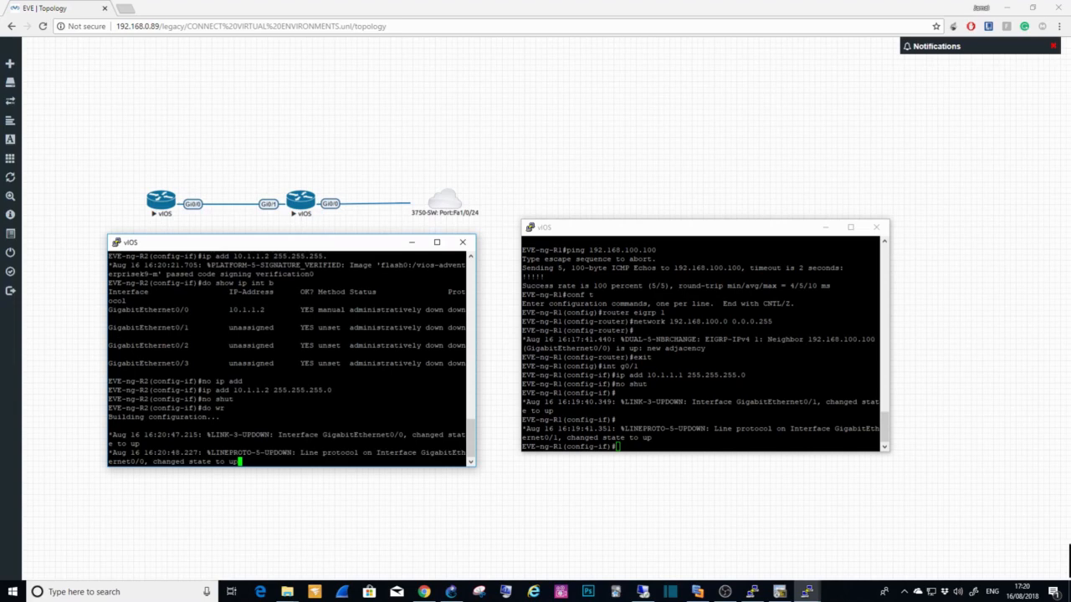
key("Return")
key("Return")
key("Return")
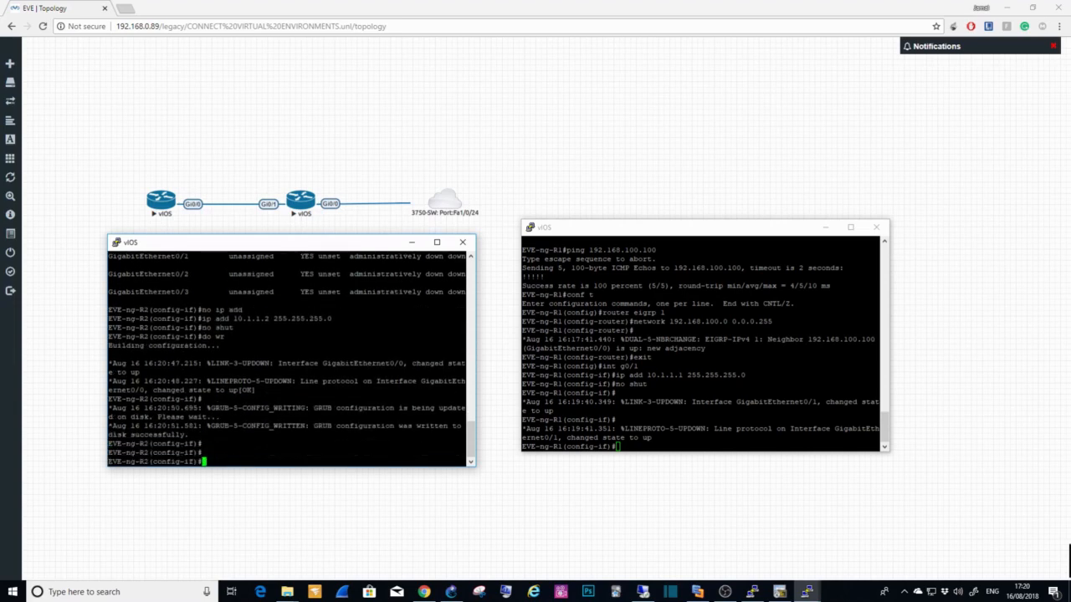
Step: Start EIGRP process 1 on EVE-ng-R2 and advertise network 10.1.1.0 with wildcard 0.0.0.255
type("router eigrp 1")
key("Return")
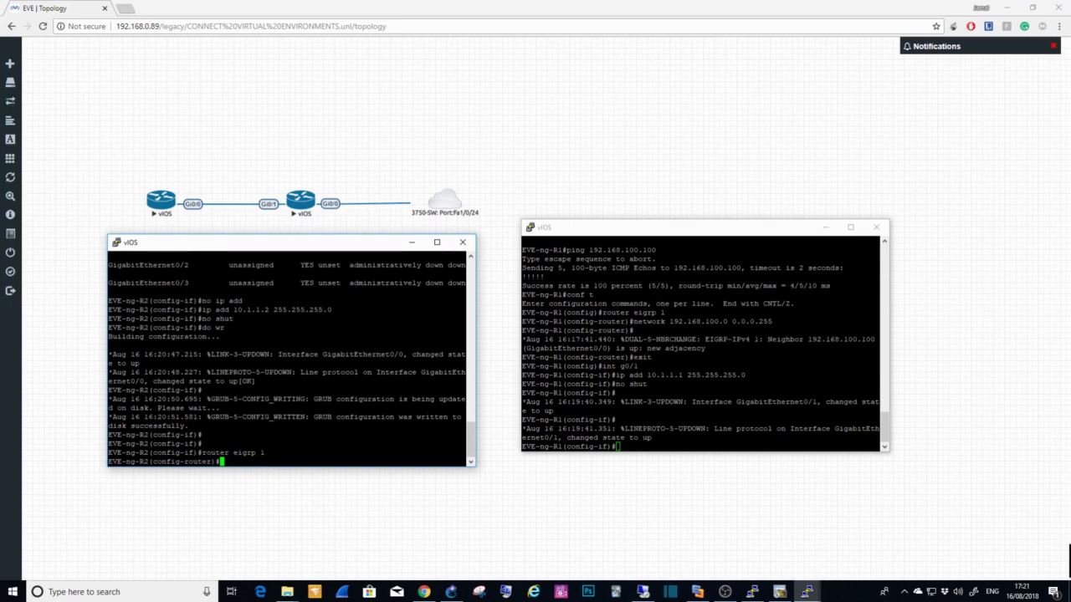
type("network 10.1.1.0 0.0.0.255")
key("Return")
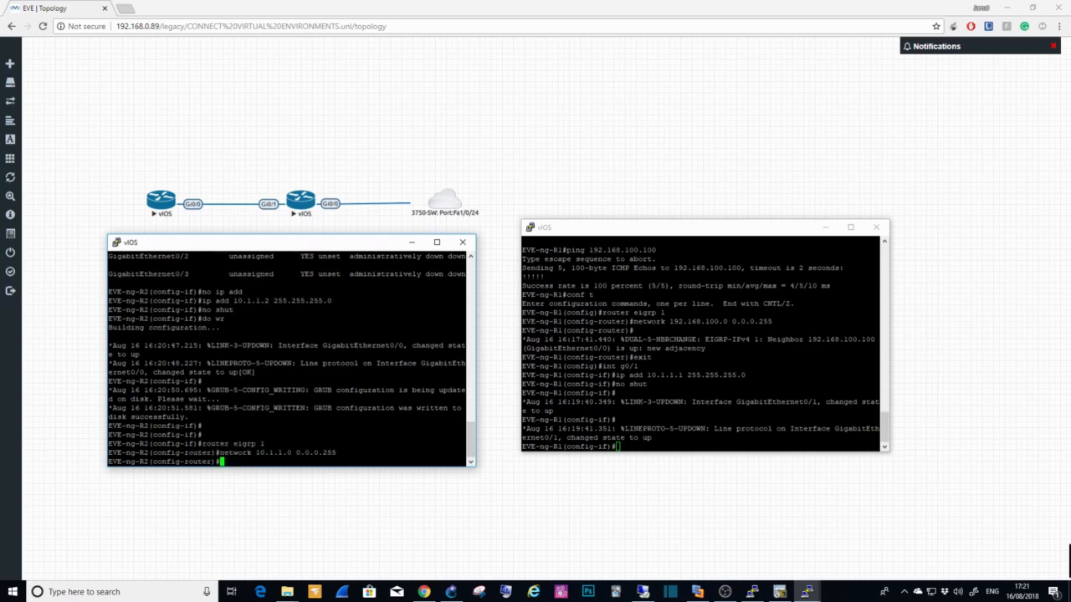
Step: Advertise network 10.1.1.0 with wildcard 0.0.0.255 in EIGRP process 1 on EVE-ng-R1
left_click(627, 450)
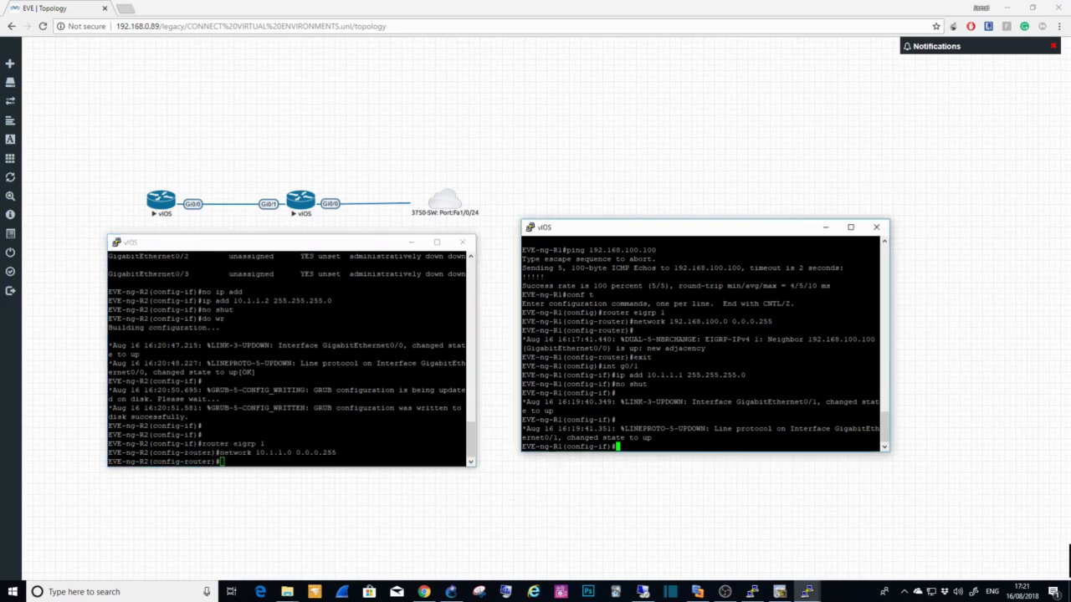
type("router eigrp 1")
key("Return")
type("network ")
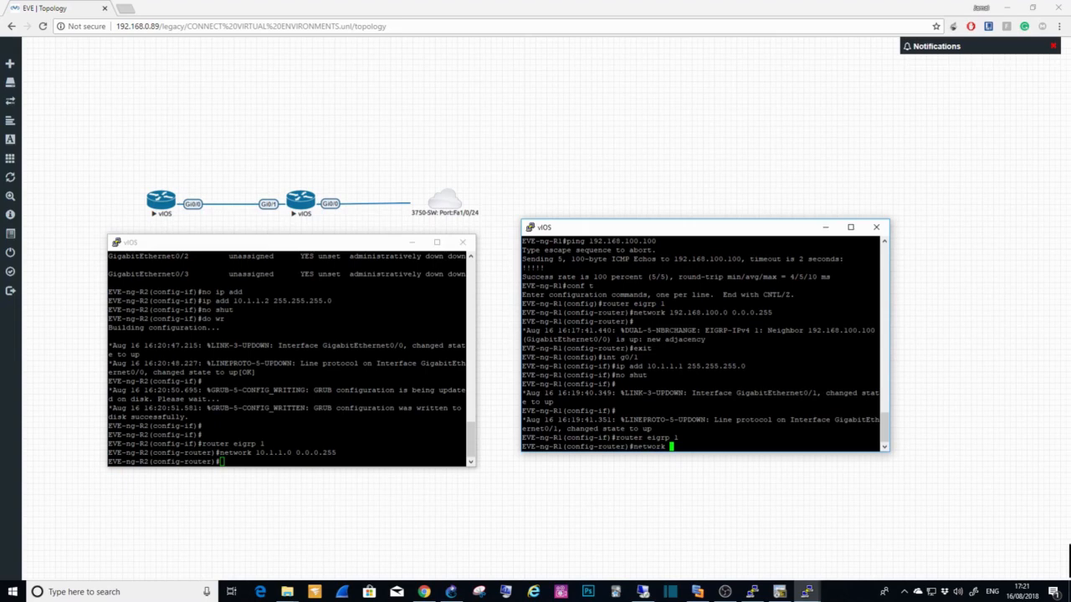
type("10.1.1.0 0.0.0.255")
key("Return")
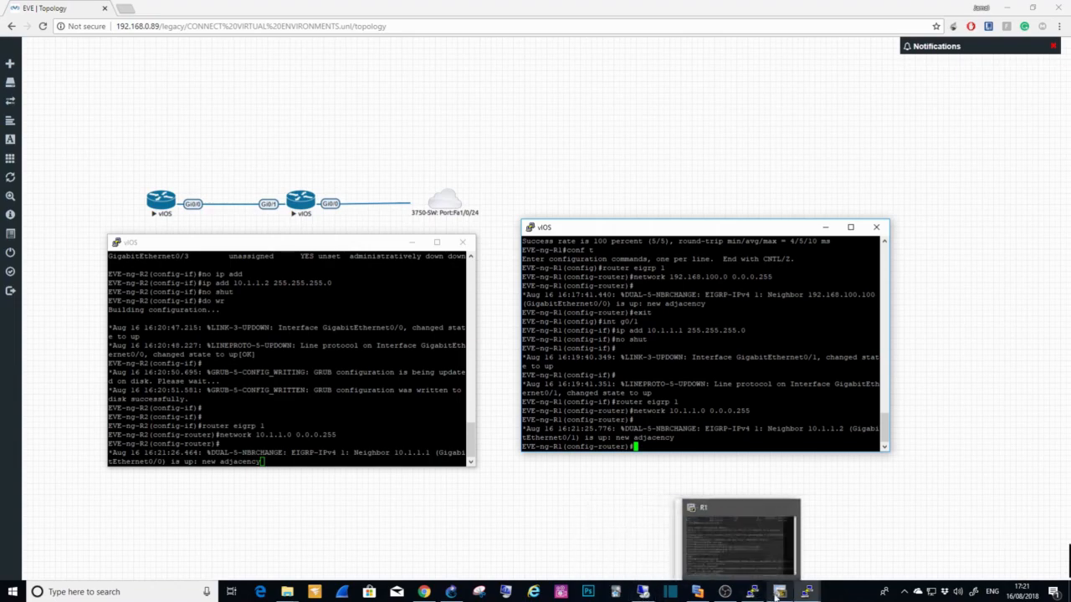
Step: Switch back to the GNS3-R1 console and list its EIGRP neighbours with "show ip eigrp neighbors"
left_click(451, 591)
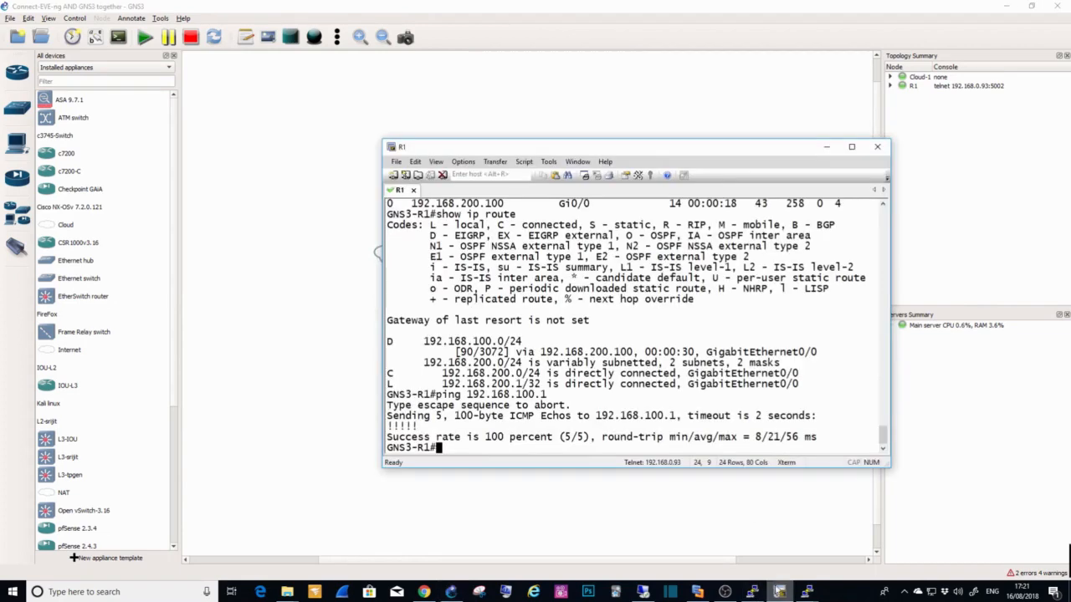
left_click(778, 591)
type("ping")
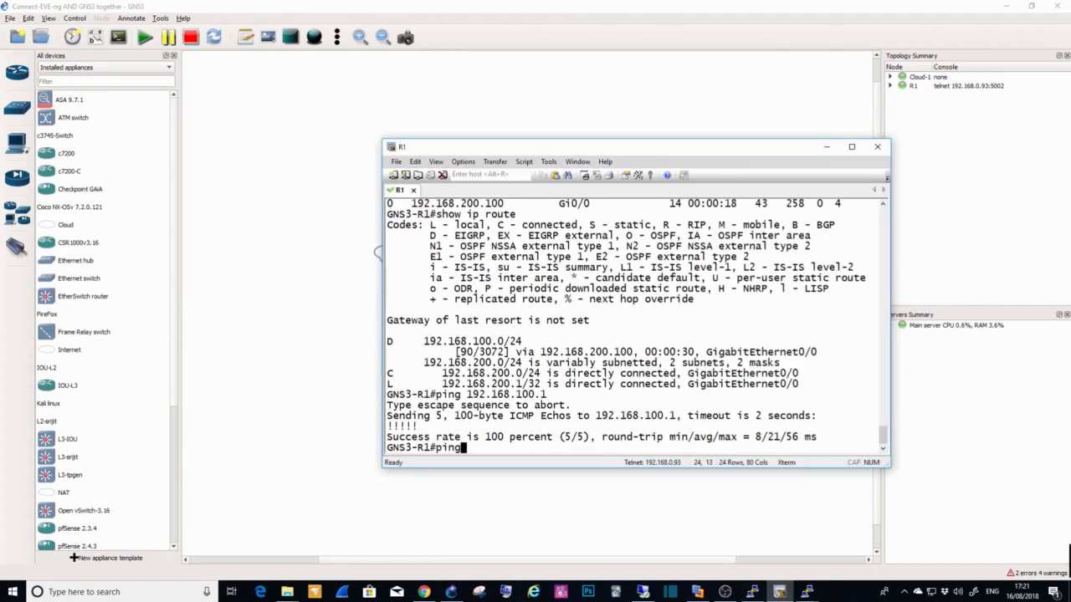
key("BackSpace")
key("BackSpace")
key("BackSpace")
key("BackSpace")
type("show ")
type("eigrp")
key("BackSpace")
key("BackSpace")
key("BackSpace")
key("BackSpace")
key("BackSpace")
key("BackSpace")
type("ip eigr")
key("Tab")
type("ne")
key("Tab")
key("Return")
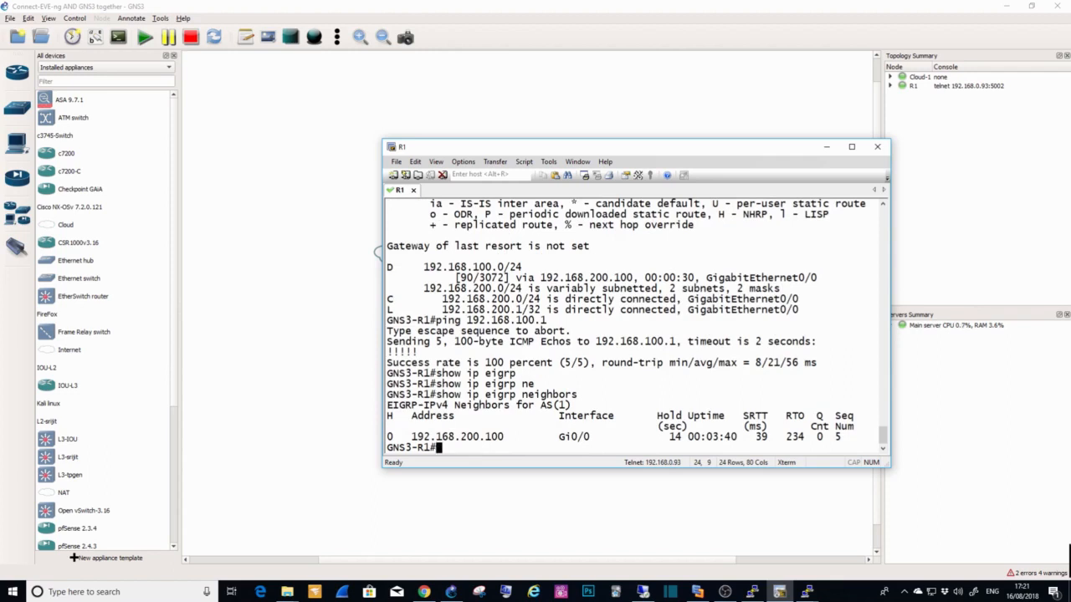
Step: Ping EVE-ng-R2 at 10.1.1.2 from GNS3-R1
type("ping 10.1.1.2")
key("Return")
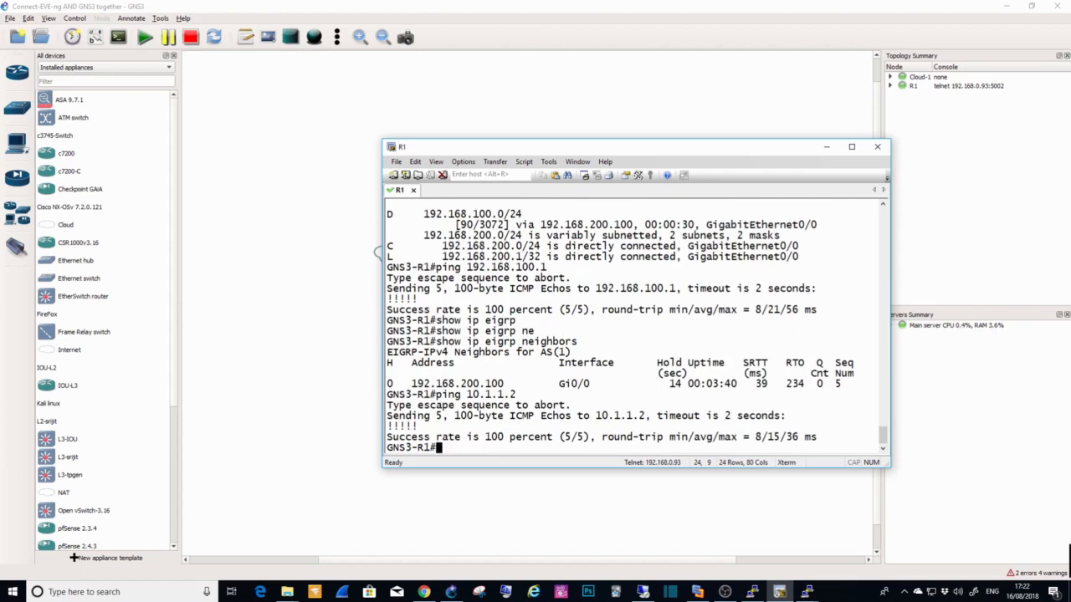
left_click(424, 592)
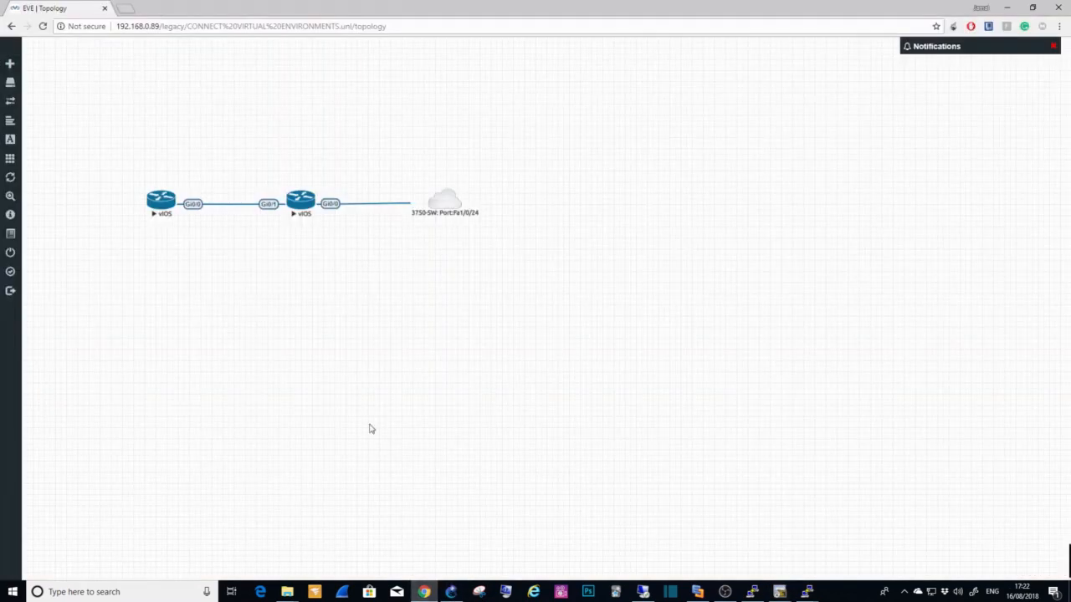
left_click(161, 207)
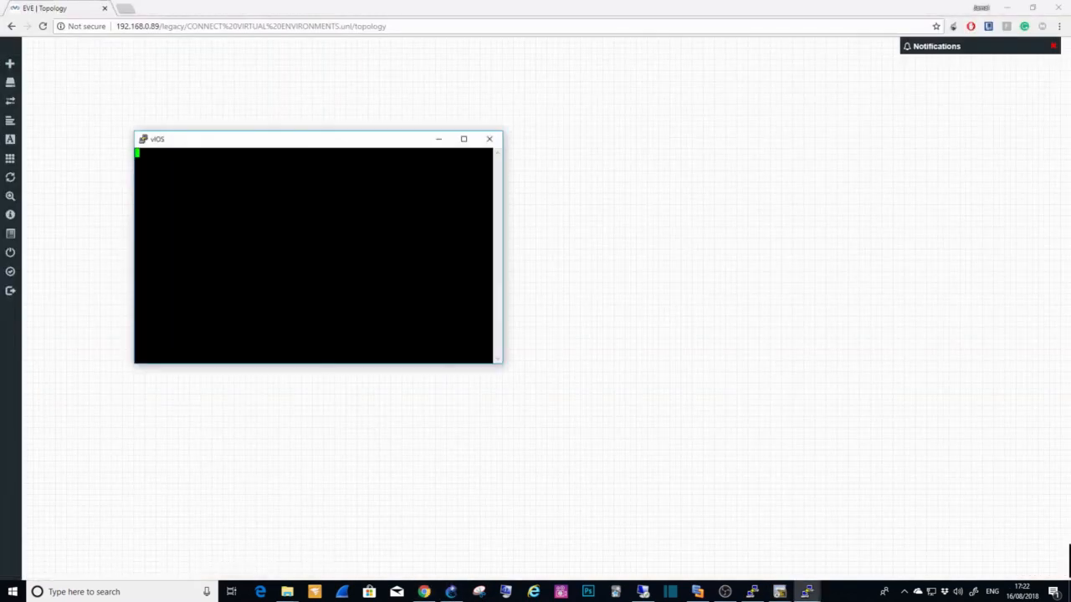
left_click(489, 139)
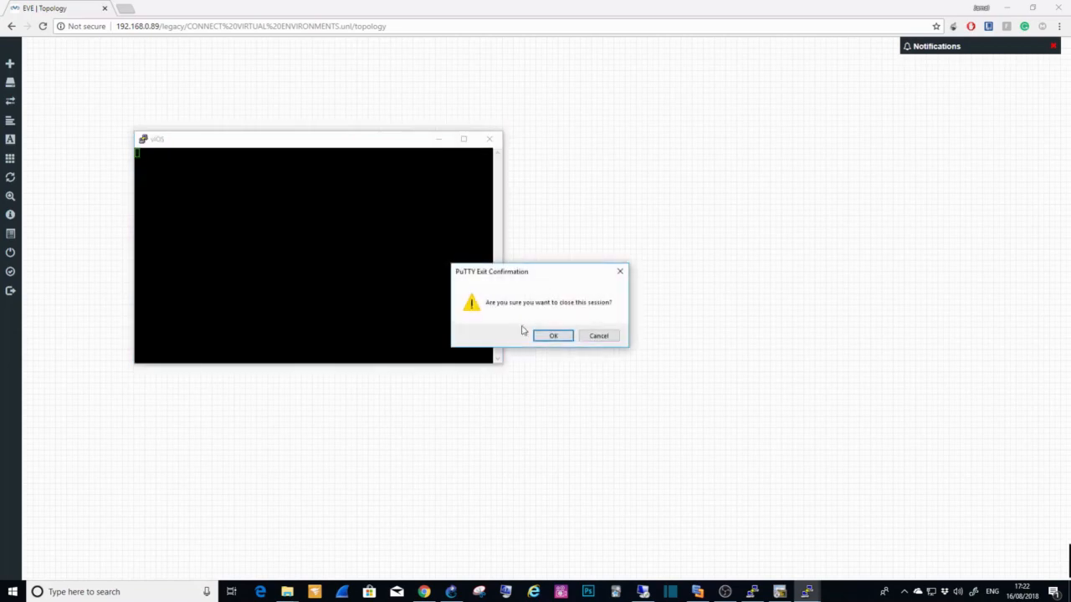
left_click(564, 337)
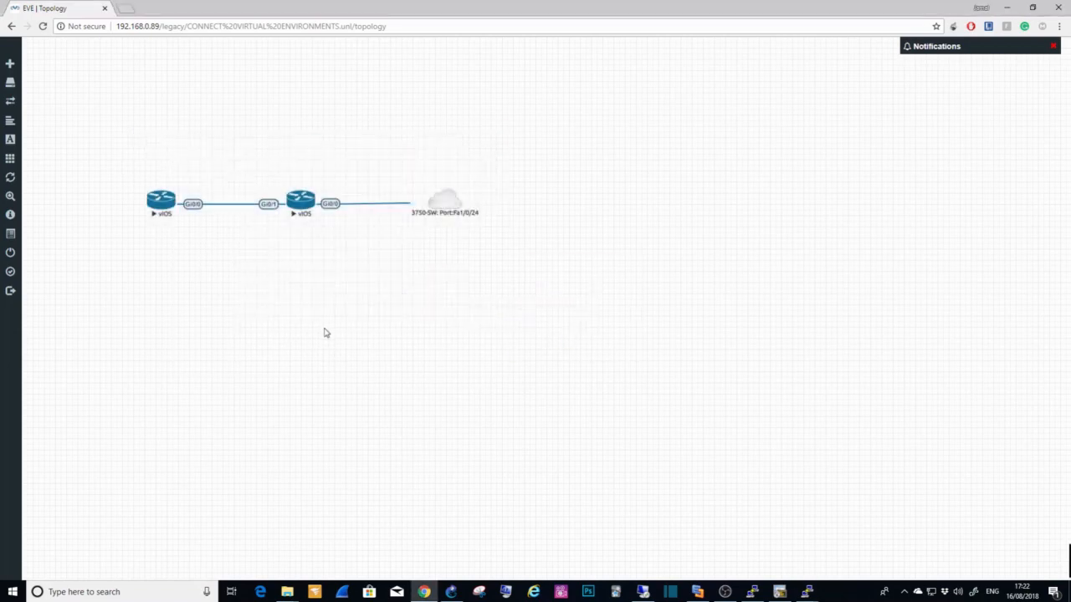